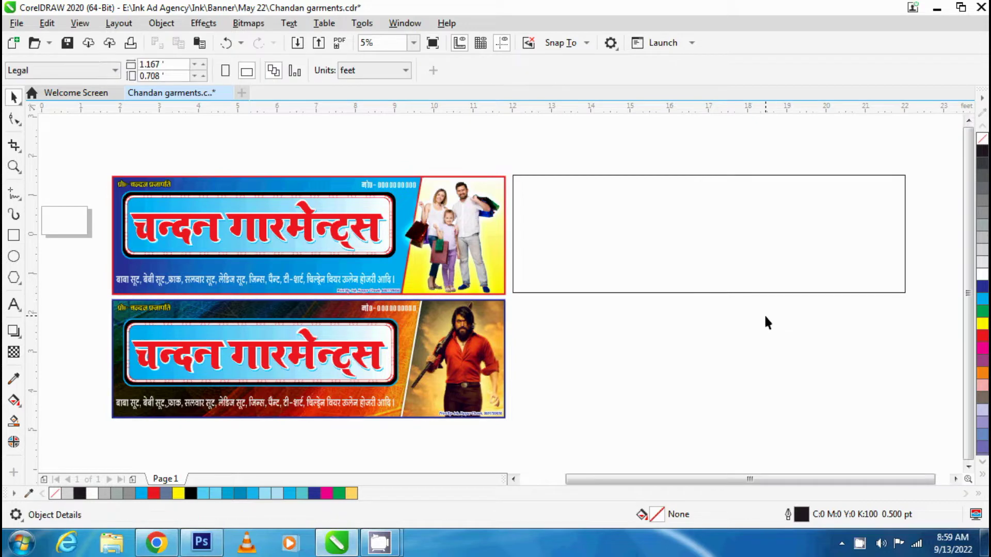
Step: Fill the empty 10 × 3 ft banner rectangle with a fountain fill running from dark blue on its left to cyan on its right
click(733, 264)
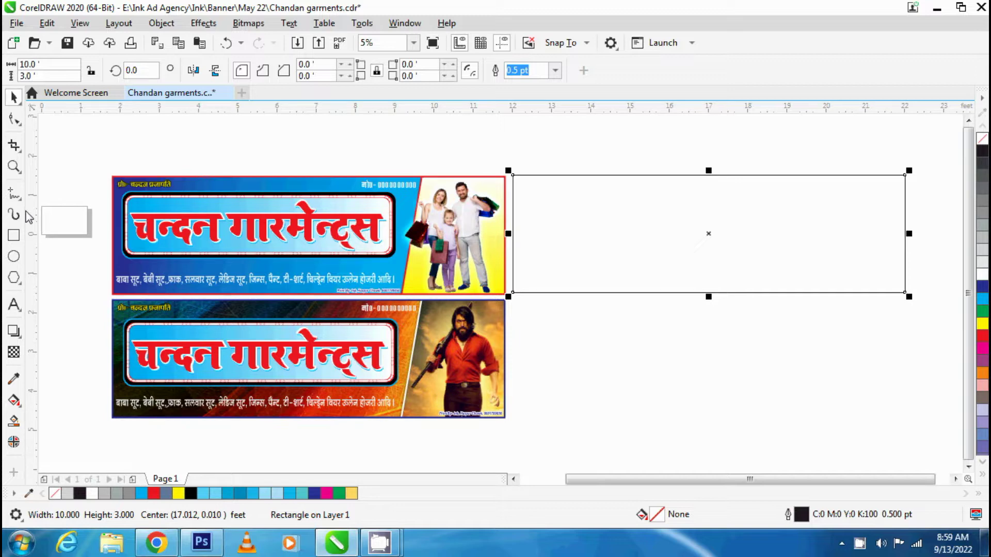
click(983, 288)
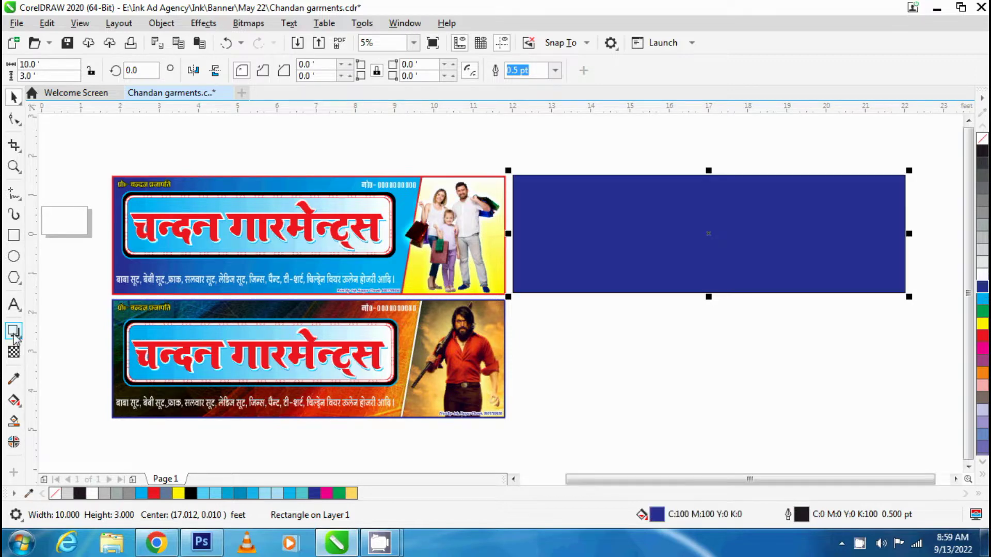
click(15, 401)
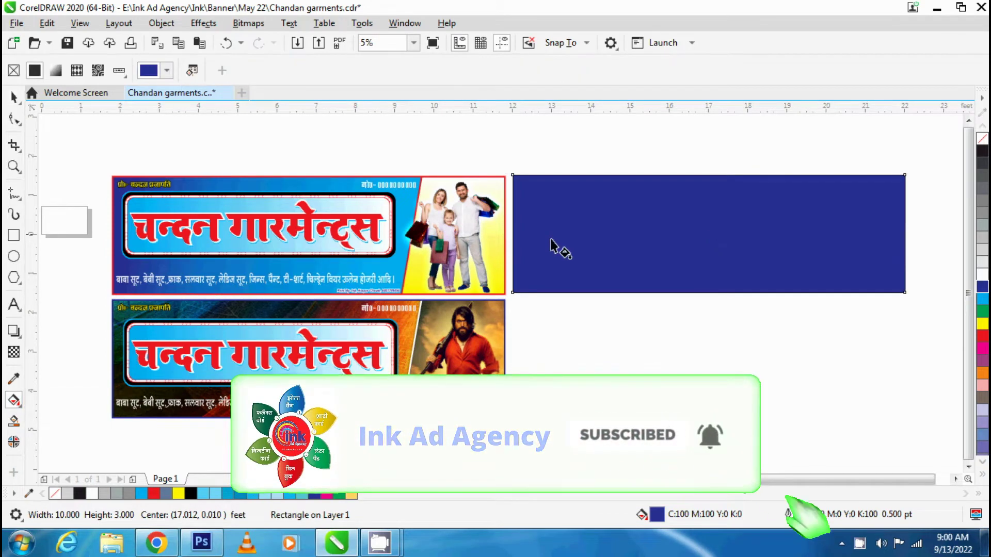
drag(542, 235, 872, 242)
drag(982, 299, 872, 243)
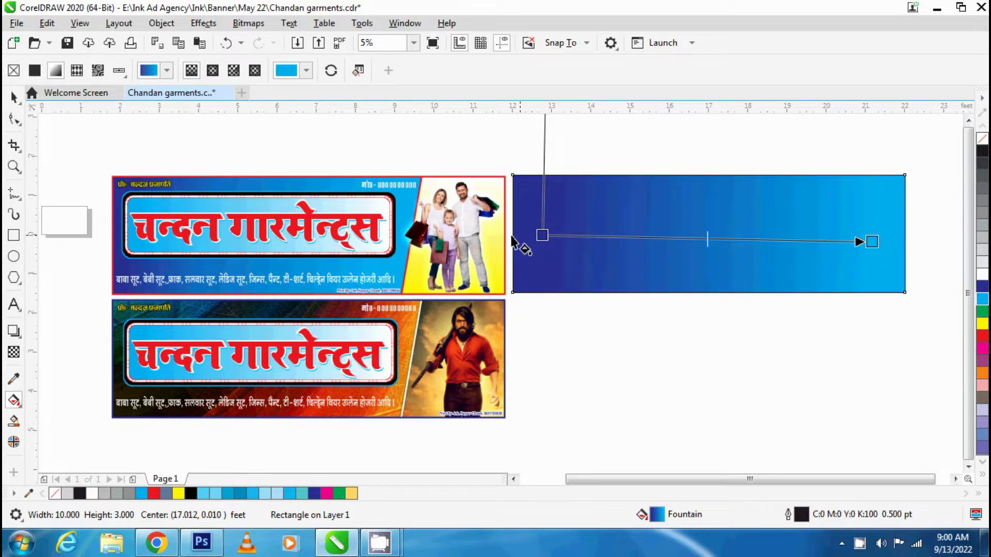
drag(542, 236, 512, 200)
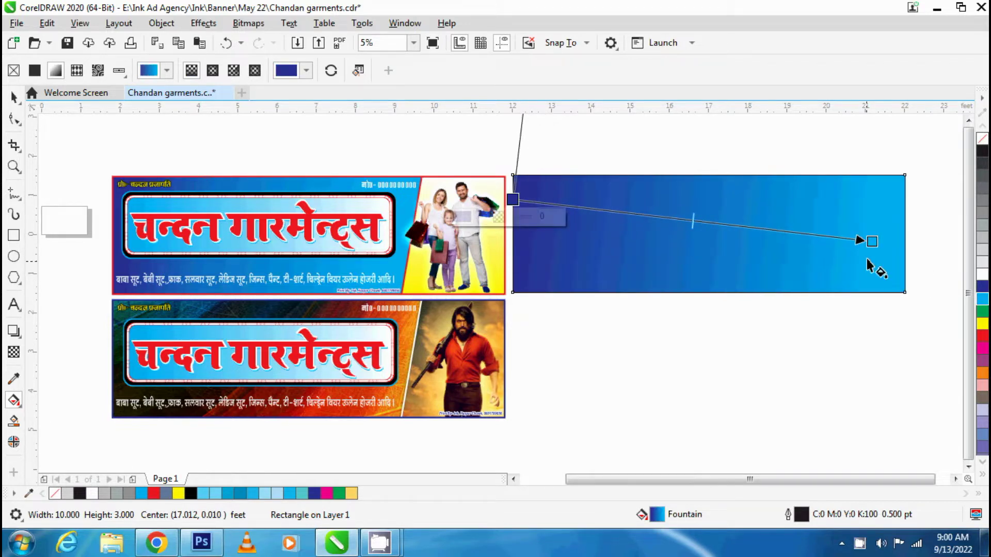
drag(871, 241, 846, 253)
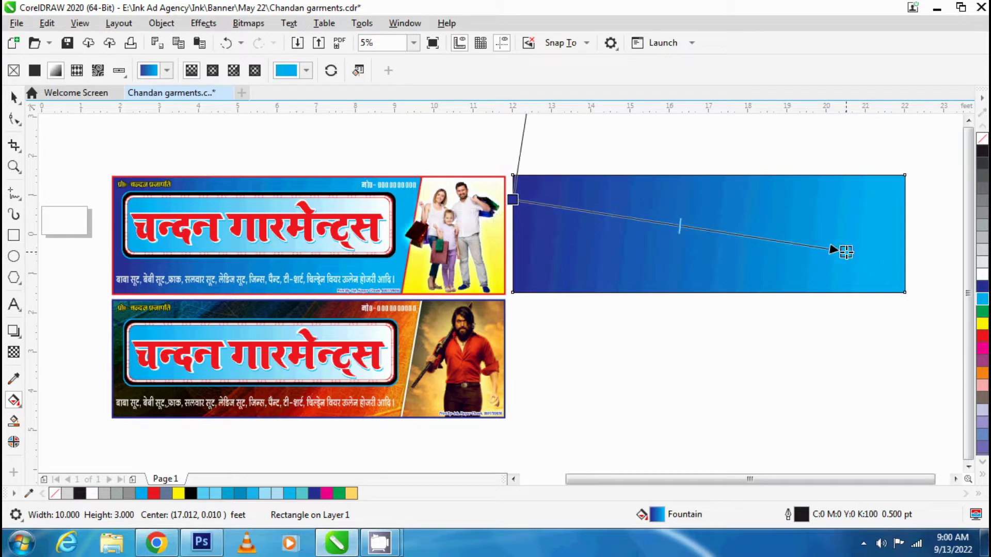
click(13, 97)
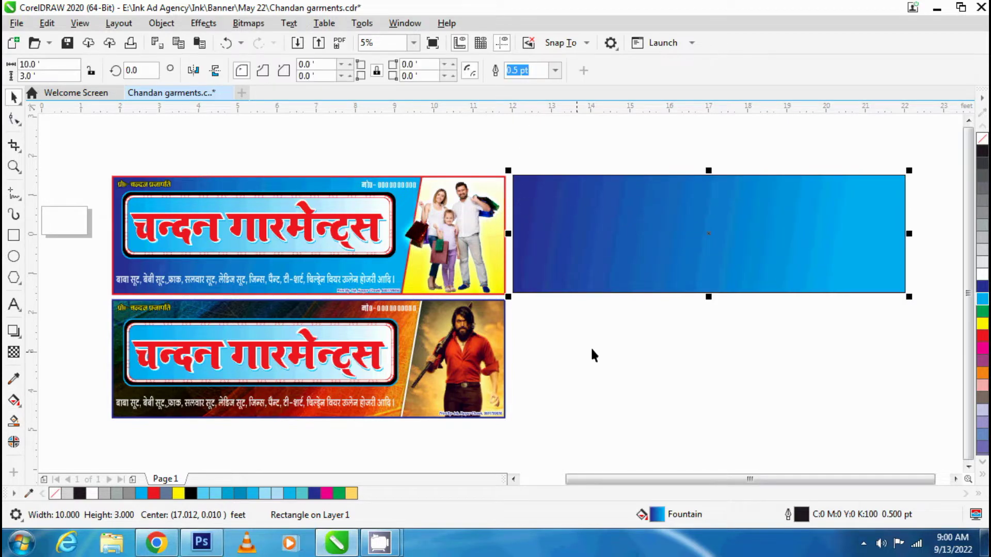
click(592, 355)
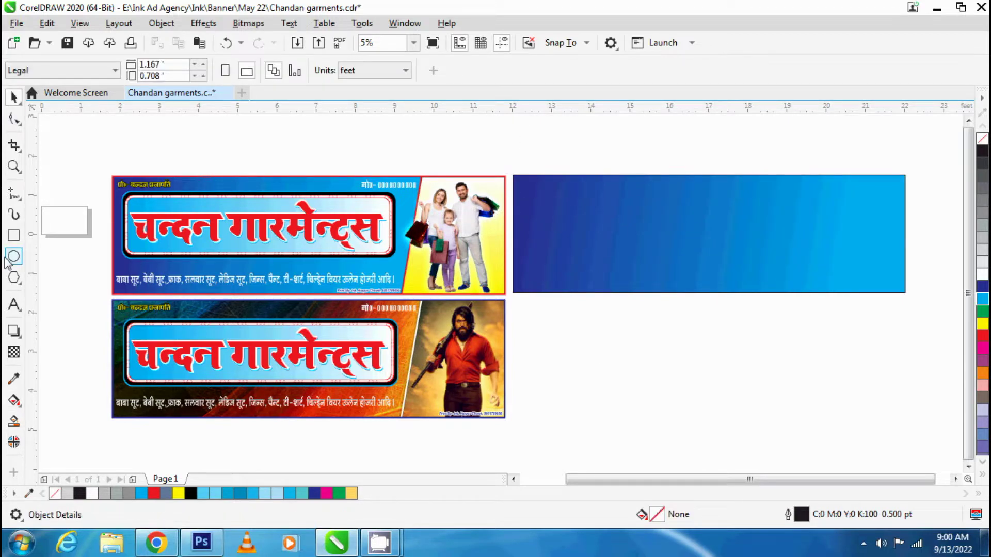
Step: Draw a slanted line about 0.63 × 3.437 ft along the upper sample banner's photo edge and move it across the blue gradient rectangle
click(19, 198)
click(43, 210)
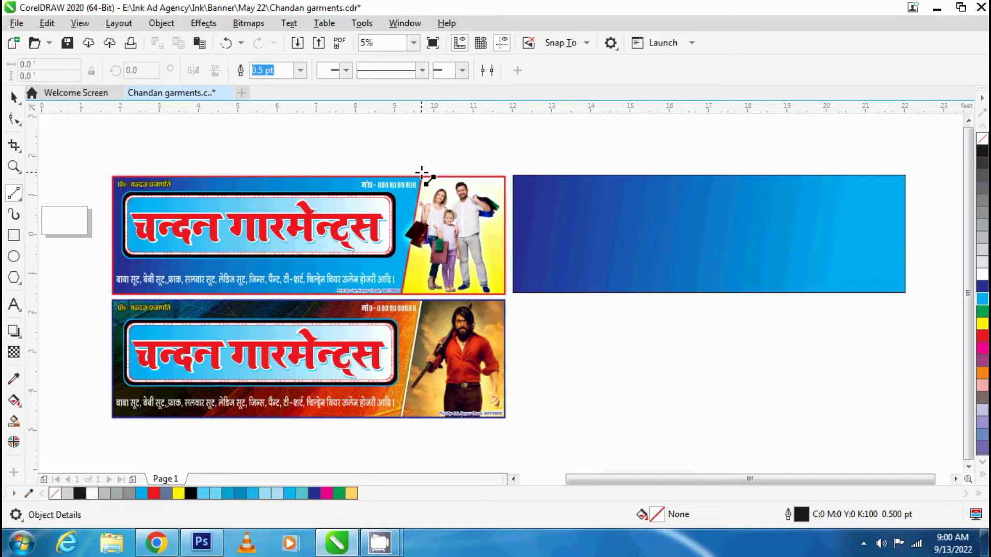
mouse_move(423, 174)
mouse_down()
mouse_move(392, 265)
mouse_move(399, 312)
mouse_up()
key(space)
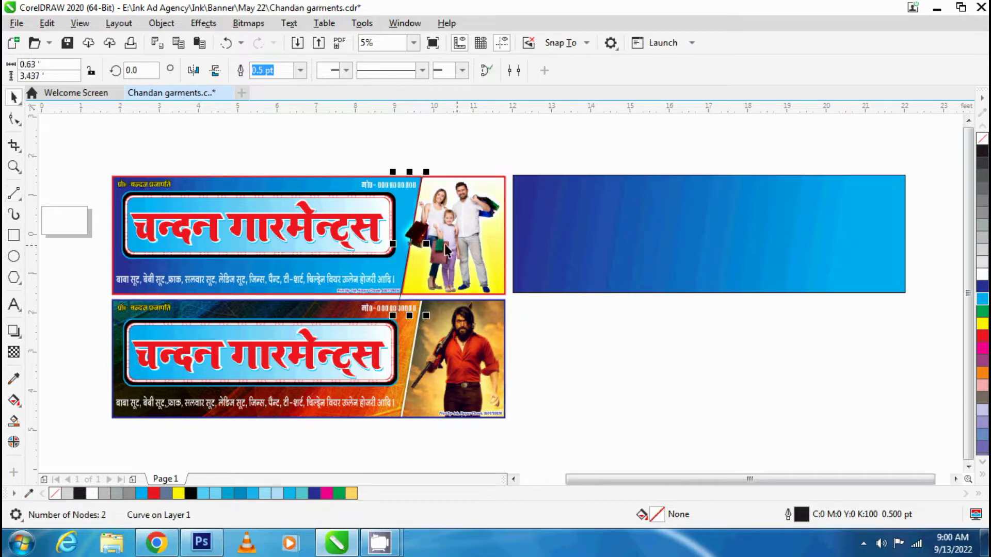
drag(422, 246, 789, 236)
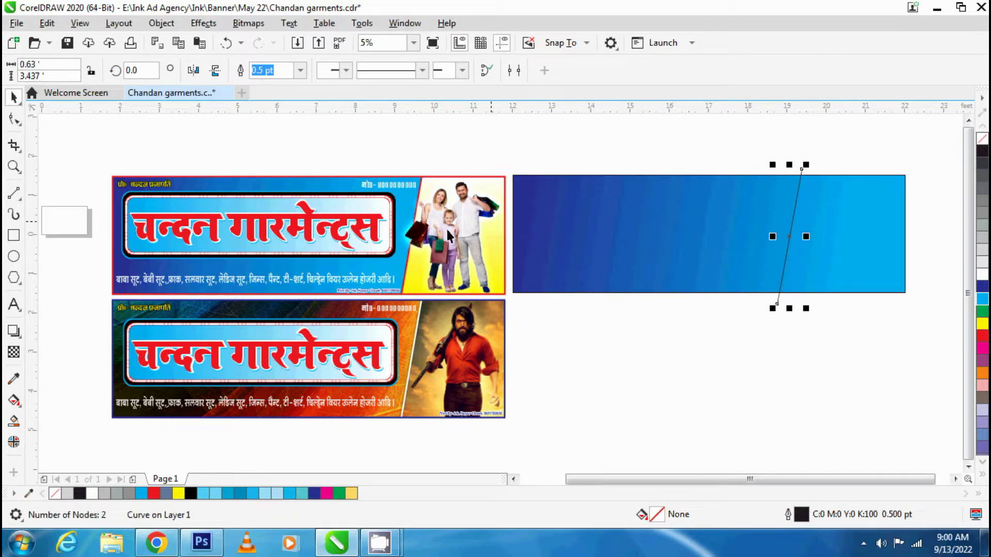
Step: Use Smart Fill to make a yellow shape from the banner area right of the slanted line, and delete the line
click(14, 422)
click(860, 250)
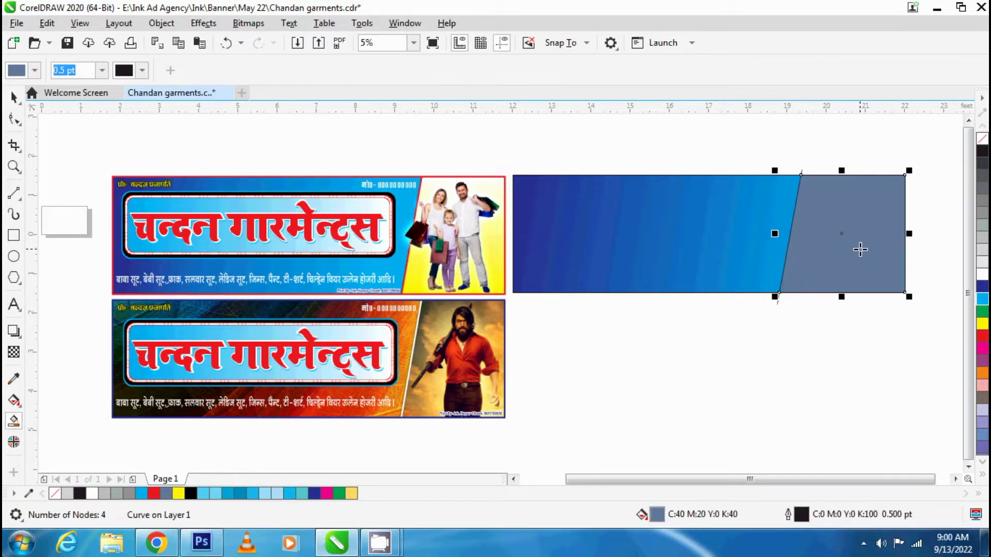
click(983, 324)
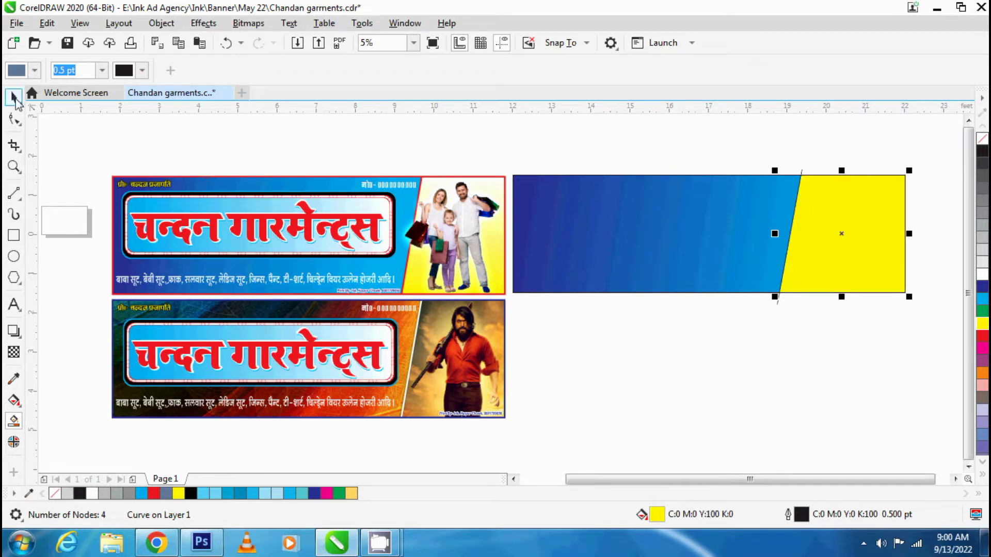
click(14, 97)
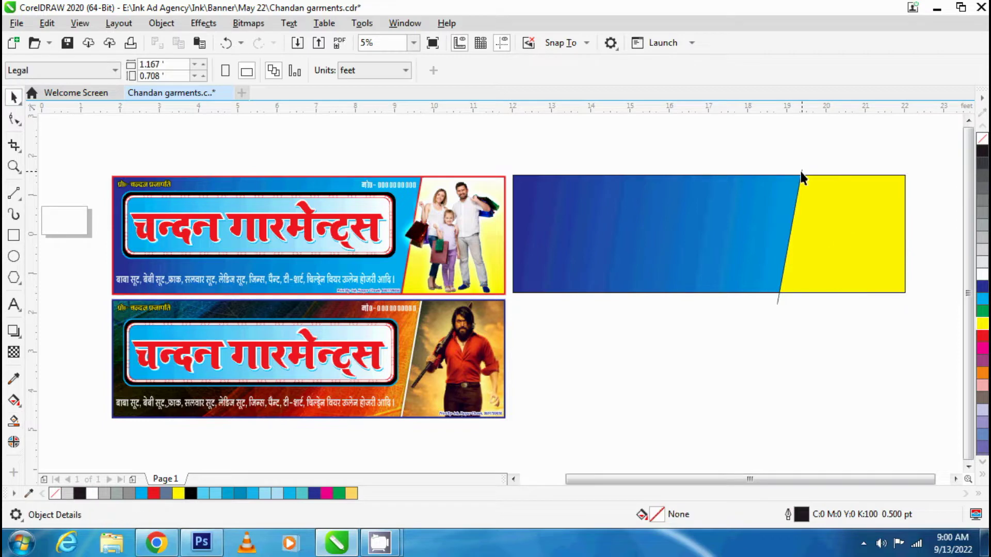
click(801, 171)
key(Escape)
Step: Give the yellow shape a red outline 36 pt wide
click(841, 245)
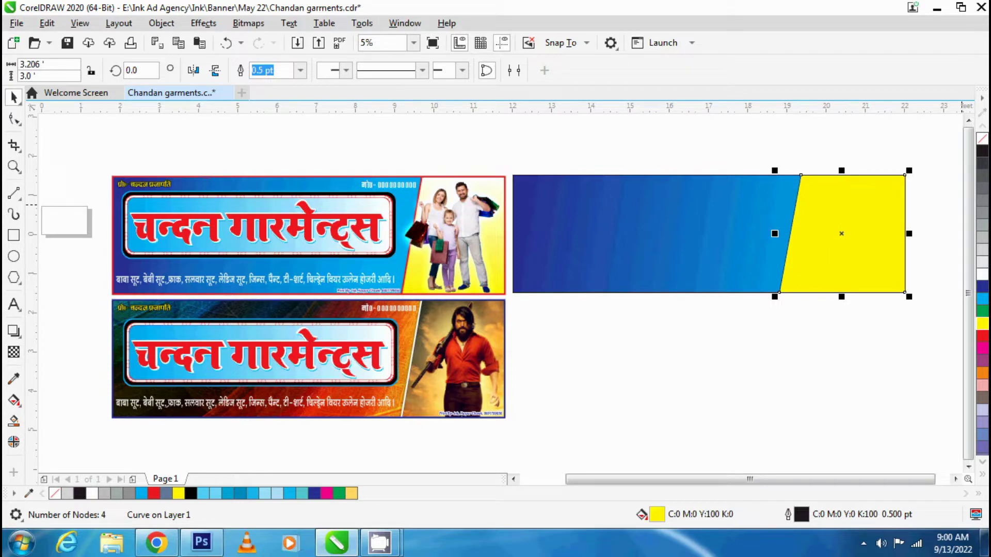
right_click(983, 337)
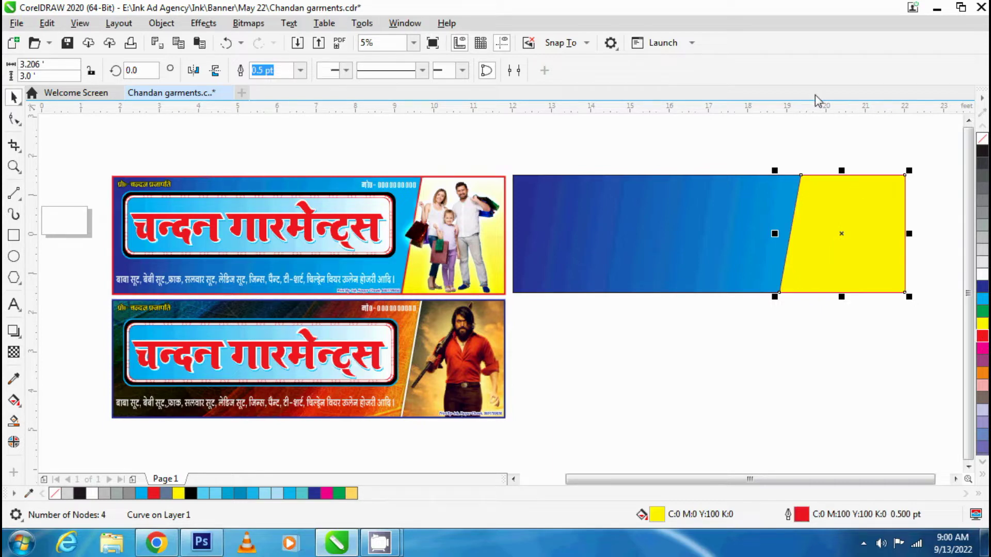
click(300, 71)
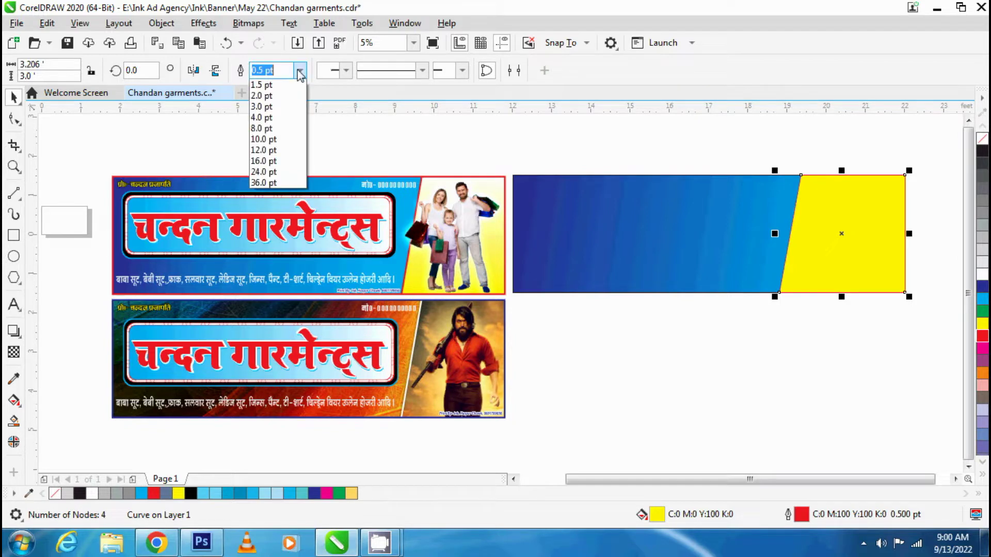
click(263, 139)
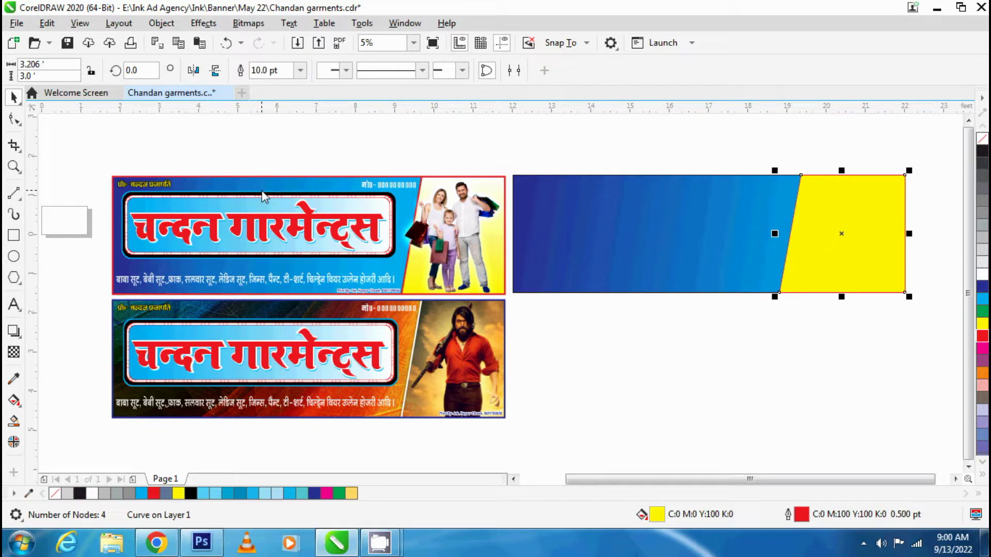
click(300, 70)
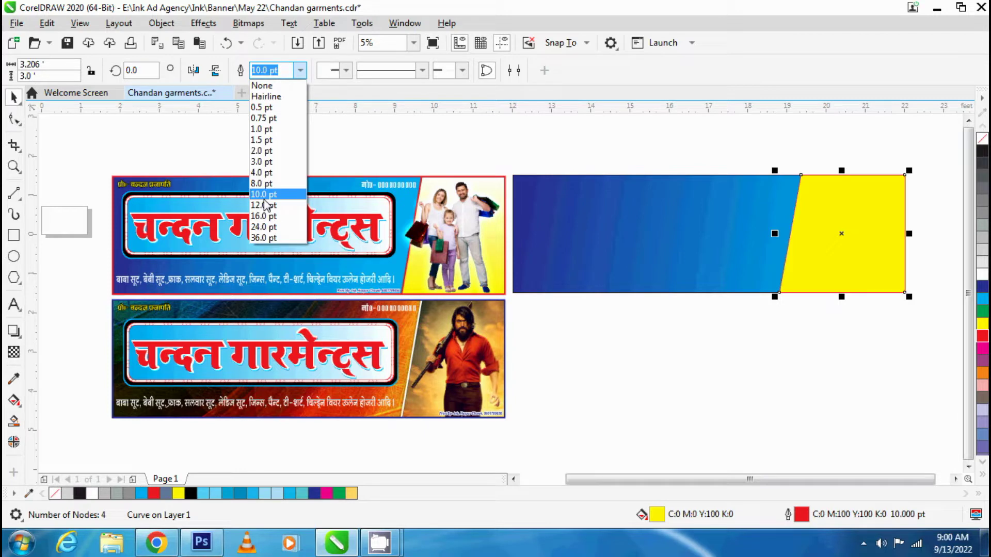
click(264, 227)
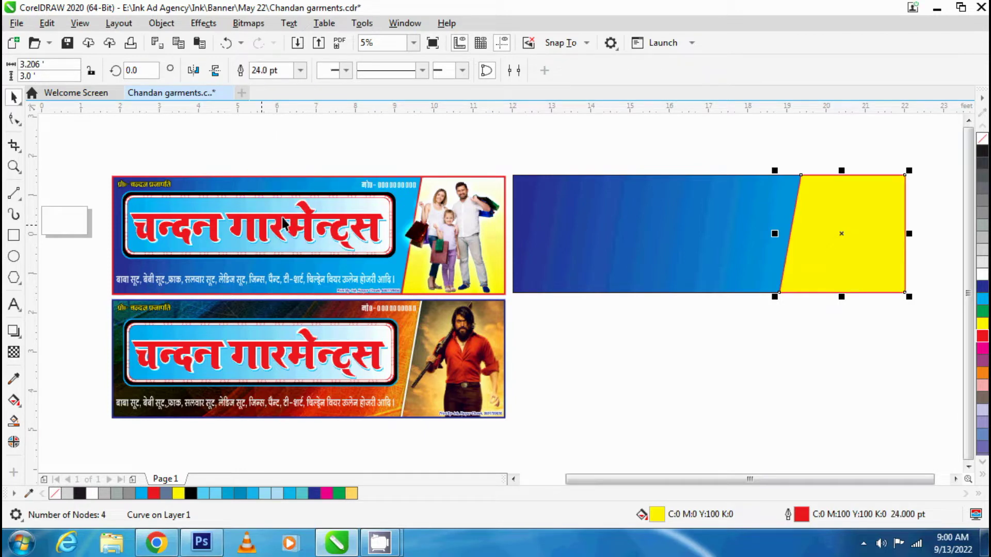
click(300, 70)
click(264, 238)
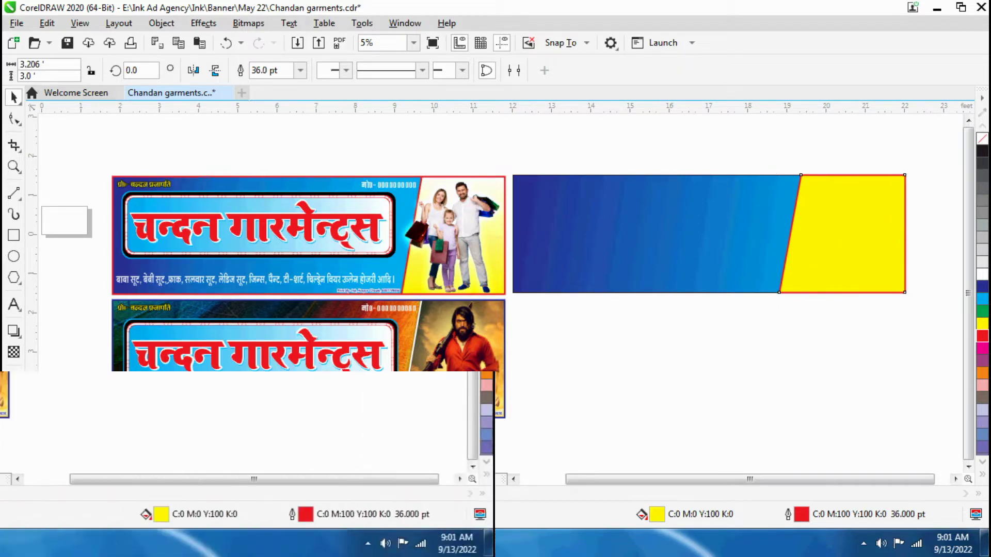
Step: Apply a vertical fountain fill to the yellow shape, running from yellow at its base to white near its upper edge
click(14, 400)
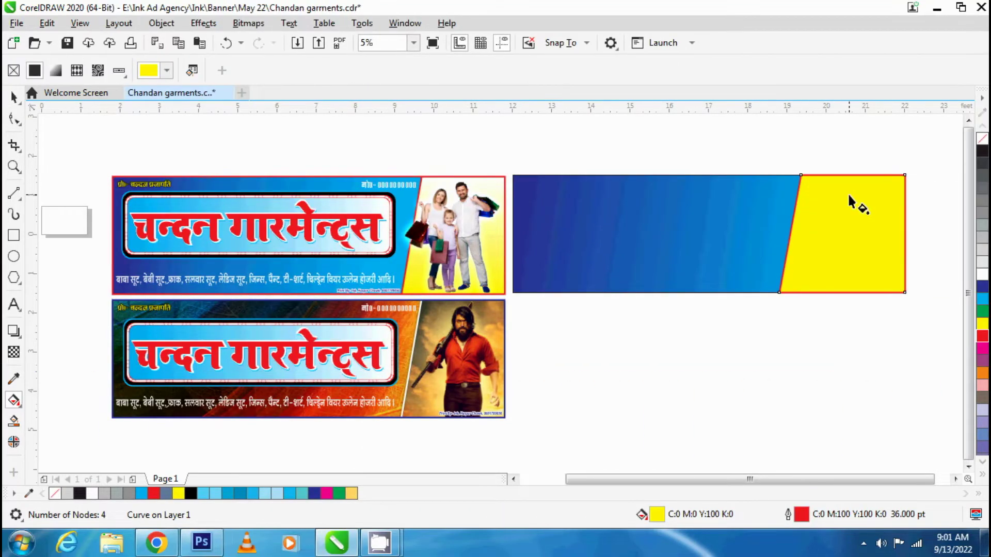
drag(848, 193, 827, 154)
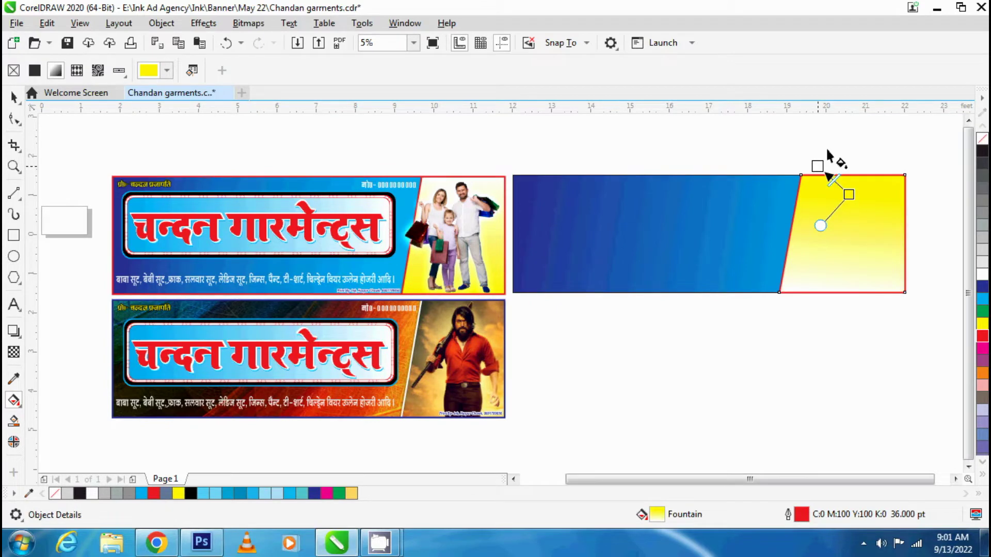
drag(853, 153, 850, 266)
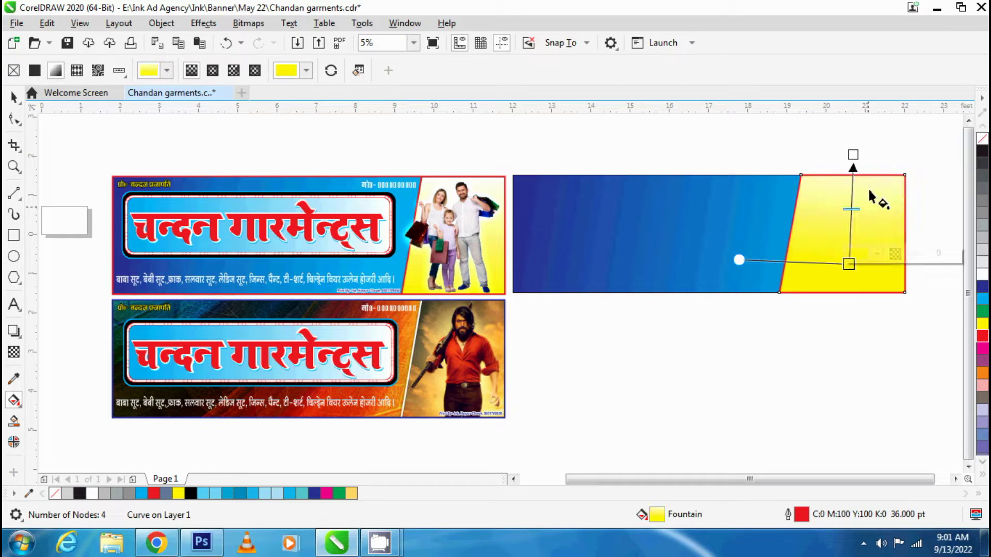
drag(853, 154, 849, 190)
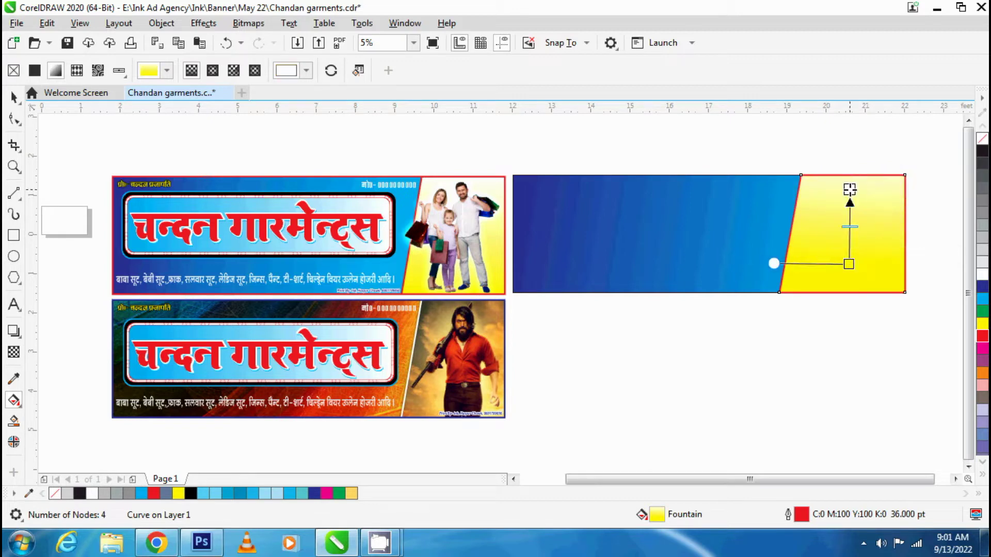
drag(849, 263, 849, 285)
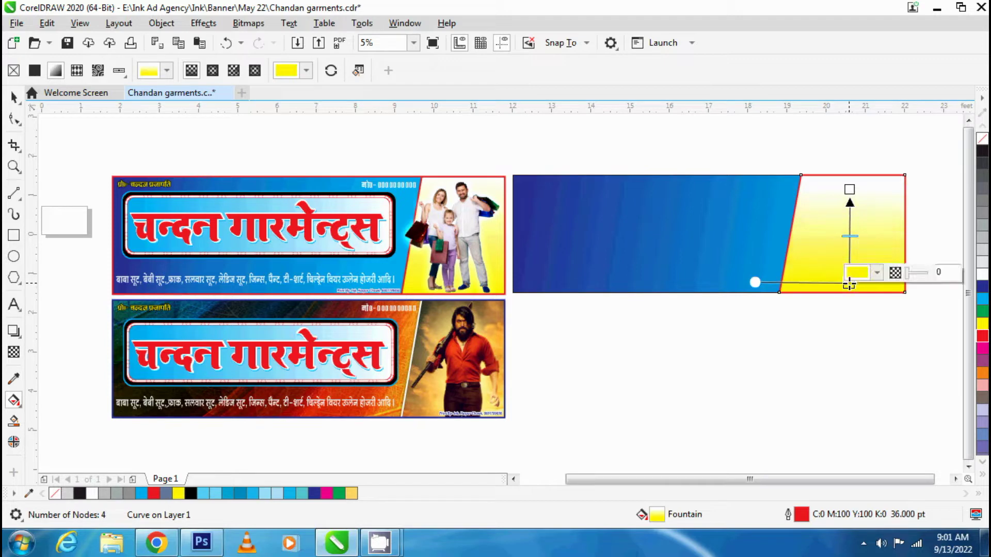
drag(850, 190, 849, 195)
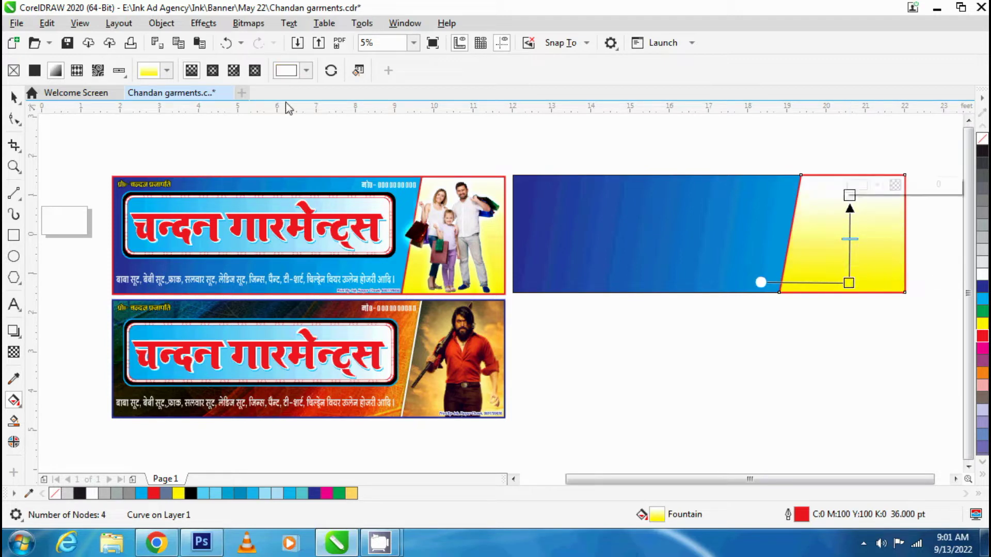
key(space)
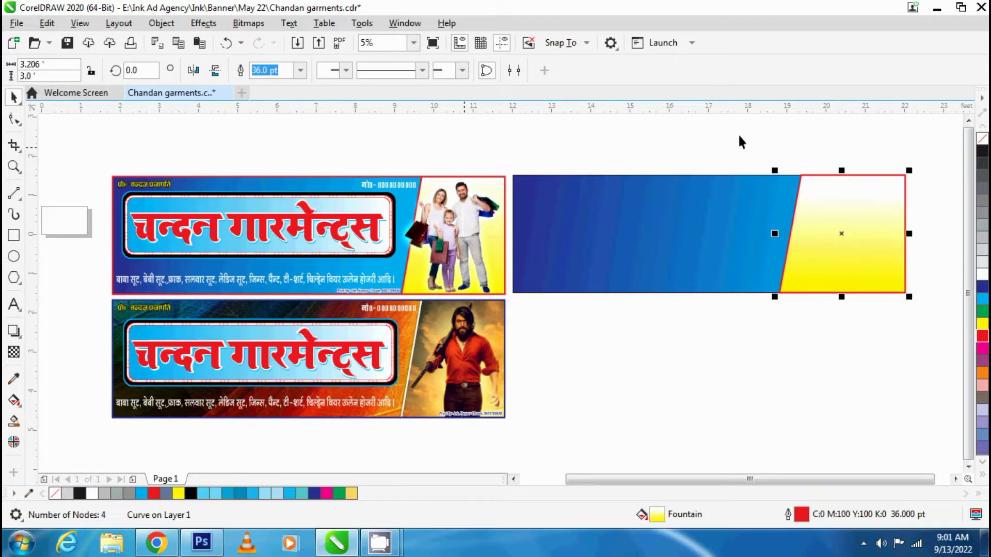
click(741, 140)
Step: PowerClip the yellow-white shape inside the blue gradient rectangle
right_click(825, 219)
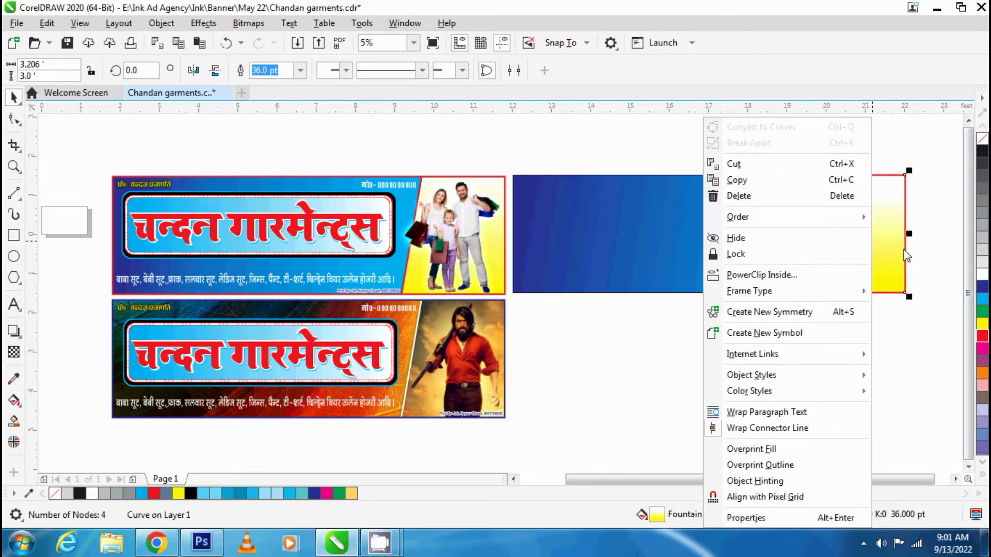
click(760, 276)
click(865, 227)
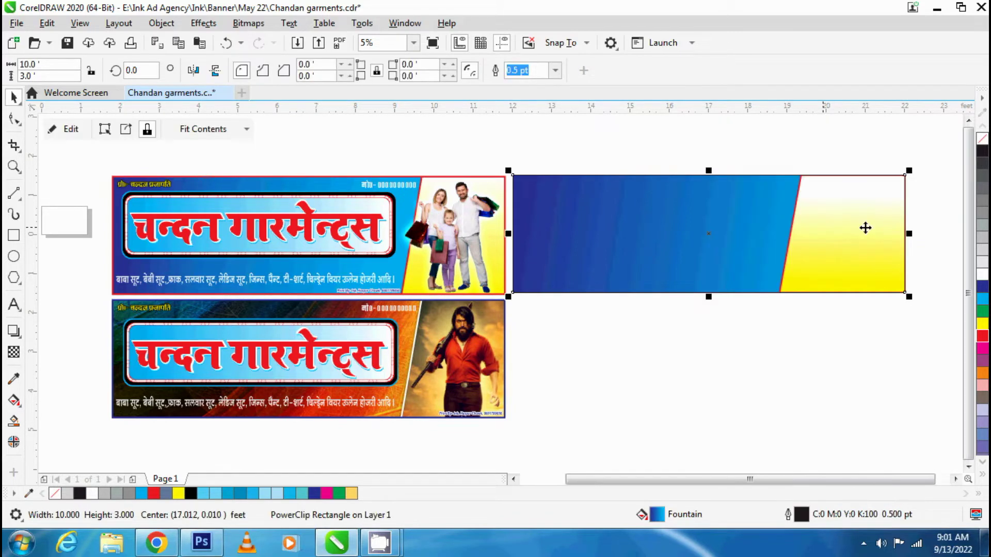
Step: Edit the PowerClip contents and enlarge the yellow-white shape from its centre to about 3.65 × 3.416 ft, past the banner's edges
click(85, 132)
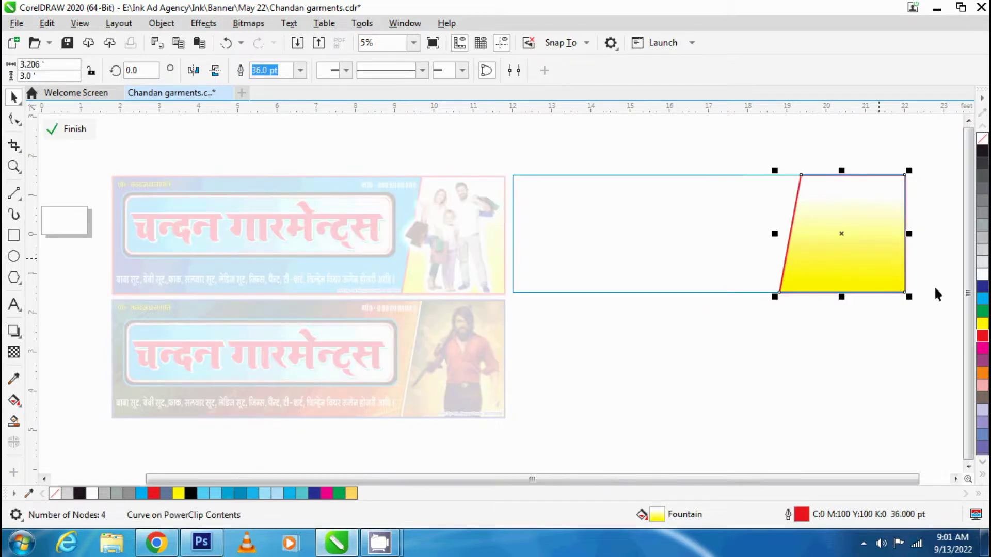
drag(909, 297, 922, 304)
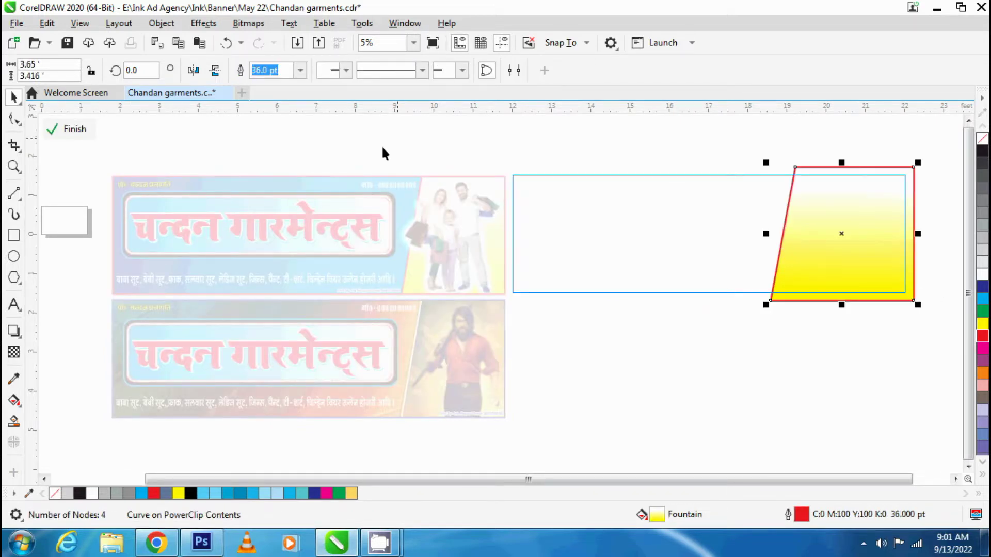
ctrl+click(382, 145)
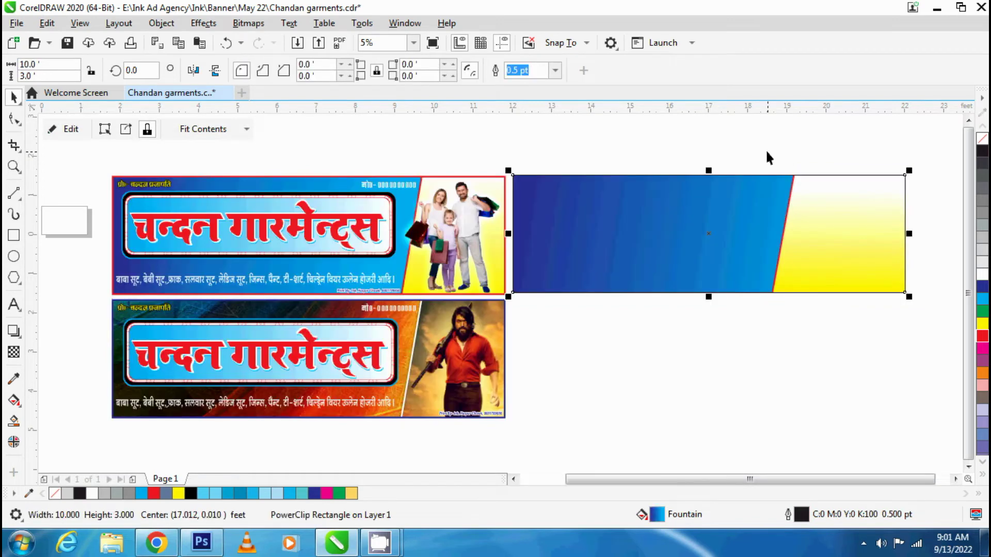
click(766, 150)
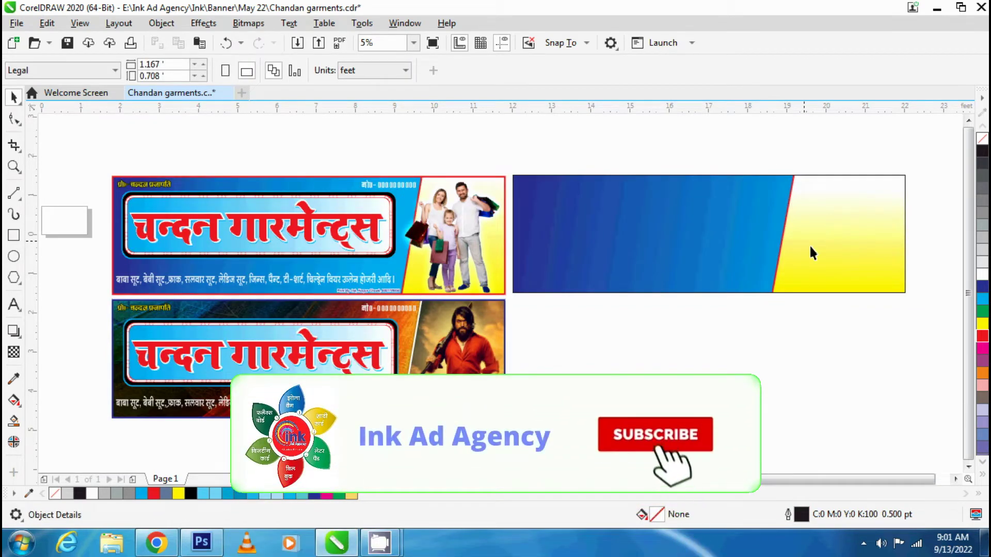
Step: Edit the new banner's PowerClip contents and shift the yellow-white shape slightly right to narrow the visible panel
click(810, 250)
click(98, 133)
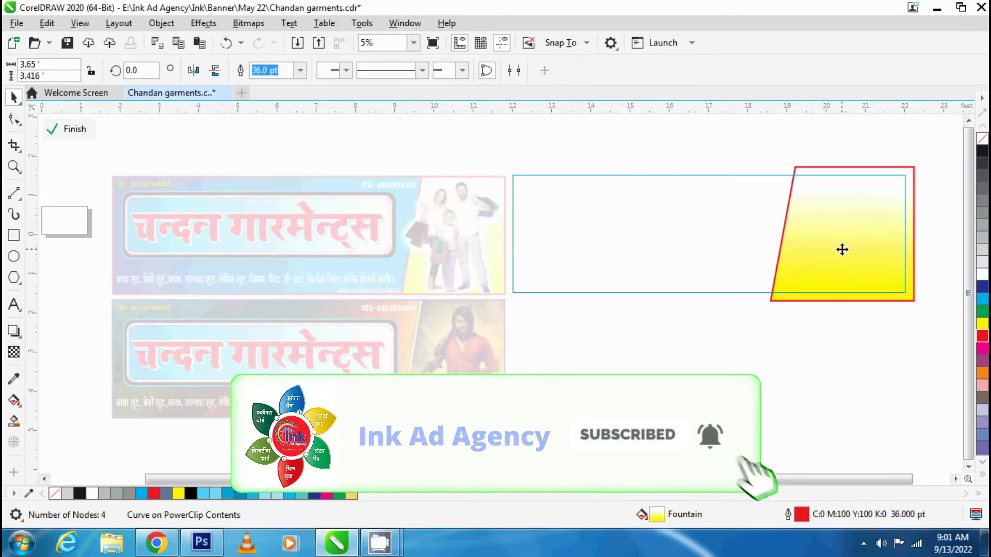
click(560, 181)
click(525, 150)
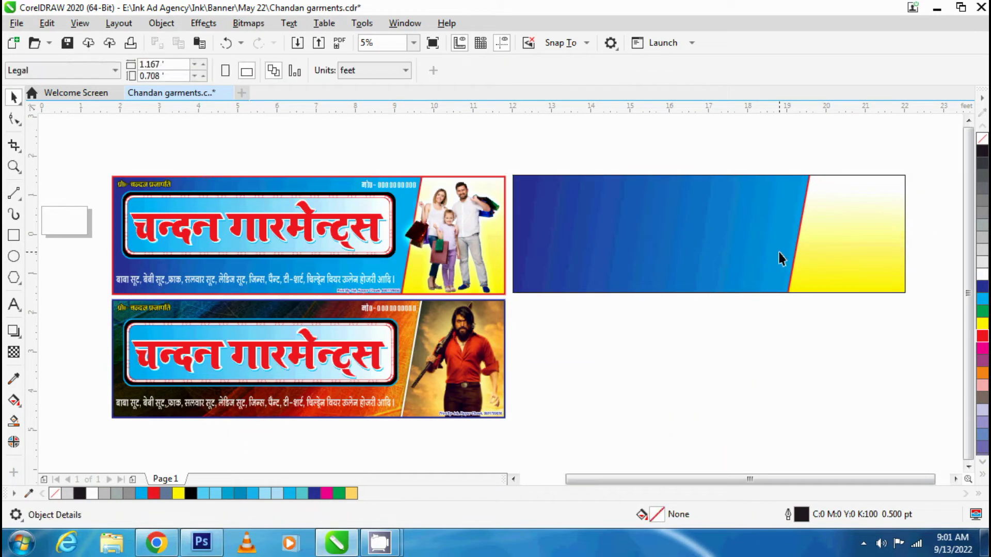
Step: Copy the family-with-shopping-bags photo out of the blue reference banner's PowerClip and place it over the new banner's yellow-white panel
click(470, 233)
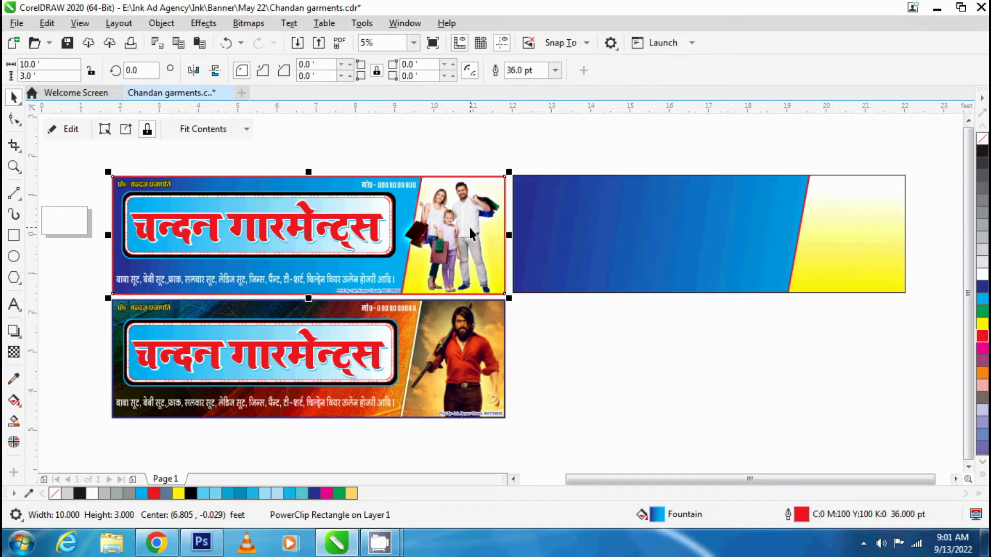
double_click(470, 231)
click(467, 239)
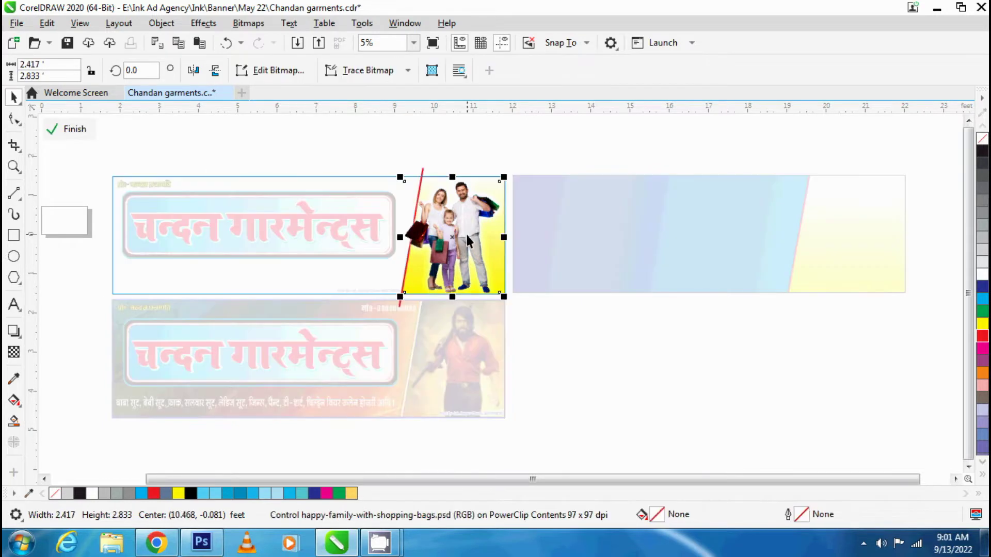
click(74, 128)
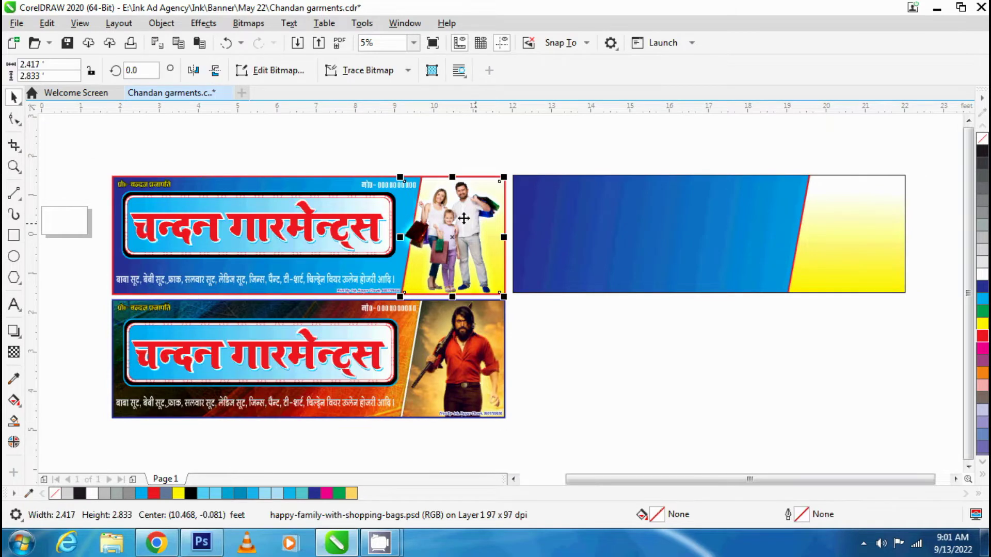
drag(464, 219, 857, 216)
scroll(858, 216, up, 2)
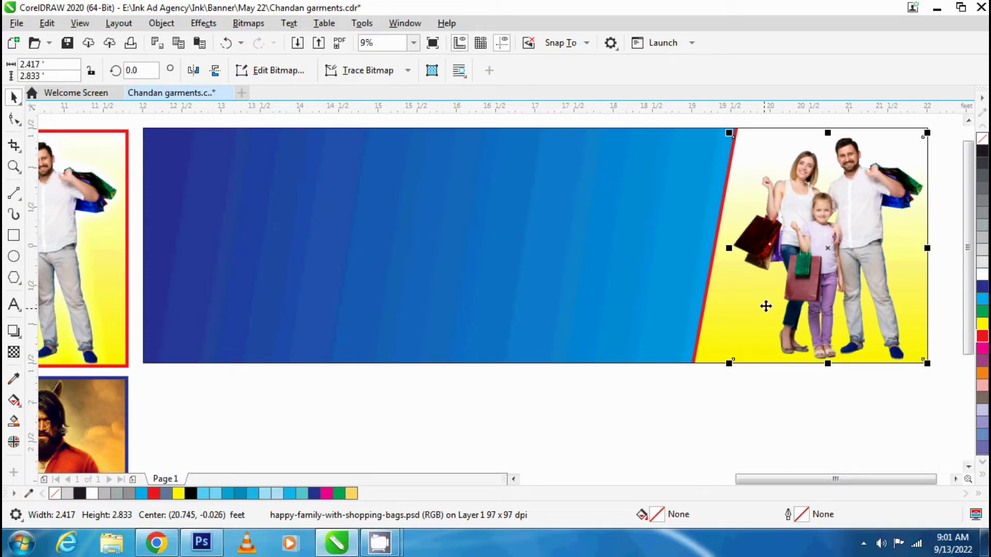
scroll(766, 307, down, 2)
scroll(836, 303, up, 2)
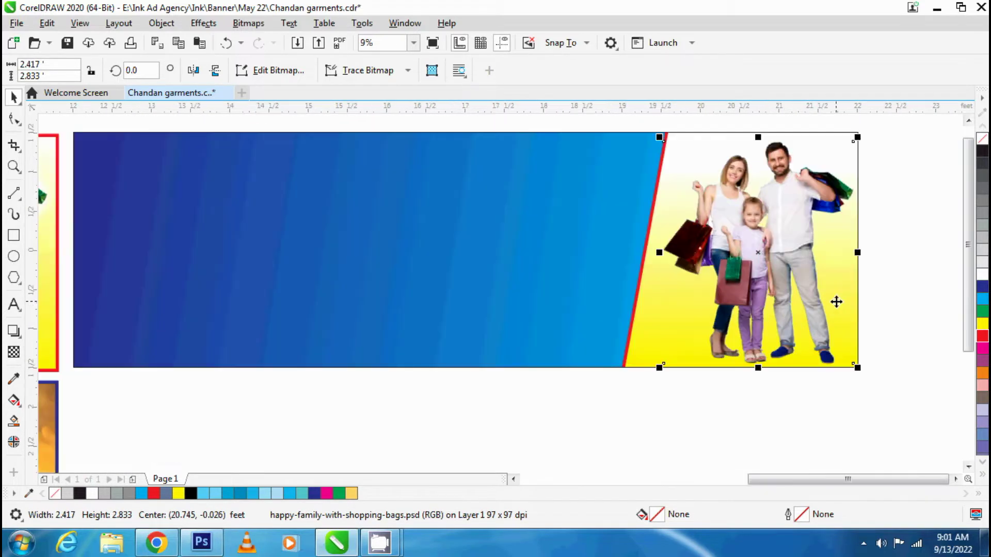
Step: Reopen the new banner's PowerClip contents and move the yellow-white shape farther right so its slanted edge passes behind the family's shopping bags
click(220, 178)
double_click(220, 178)
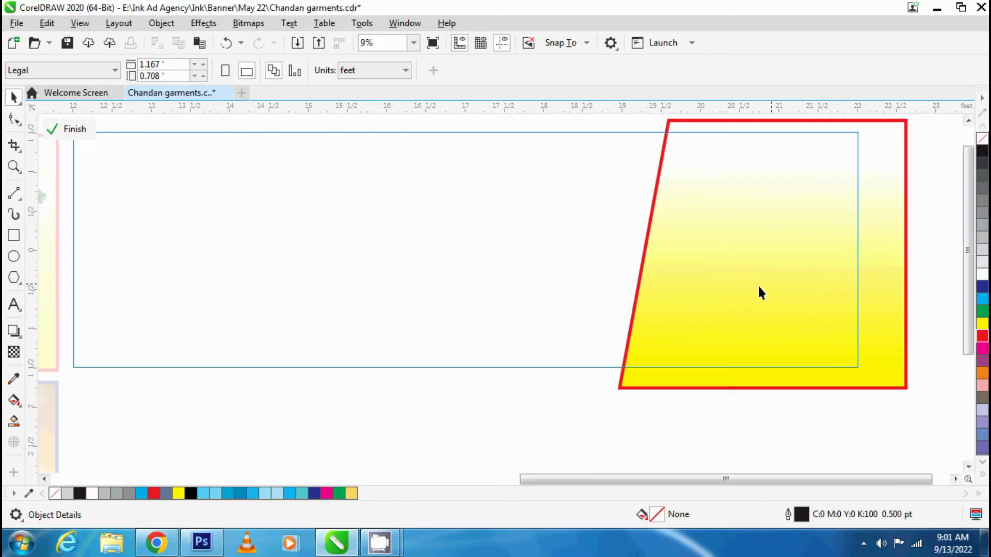
mouse_move(758, 287)
mouse_down()
mouse_move(750, 279)
mouse_move(762, 278)
mouse_up()
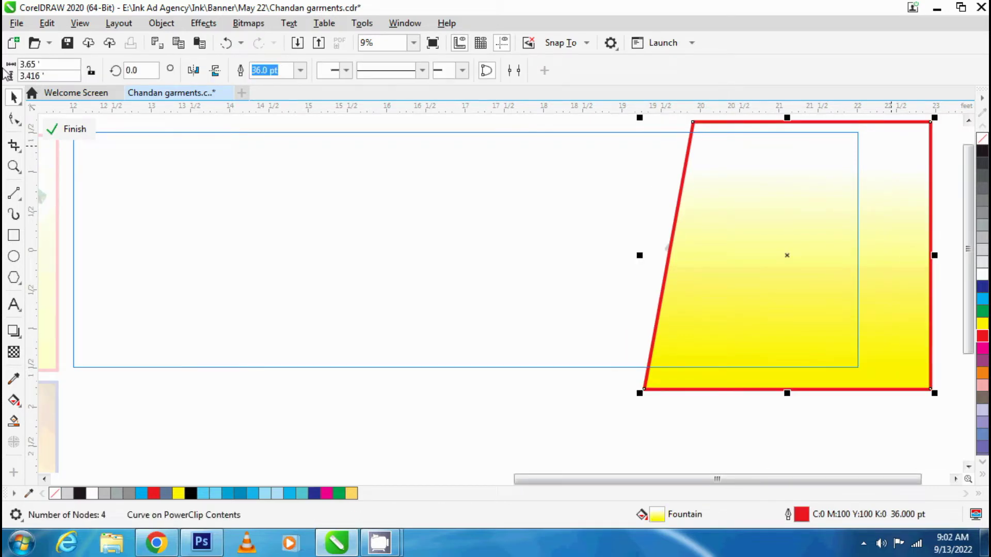
click(67, 129)
scroll(723, 299, down, 2)
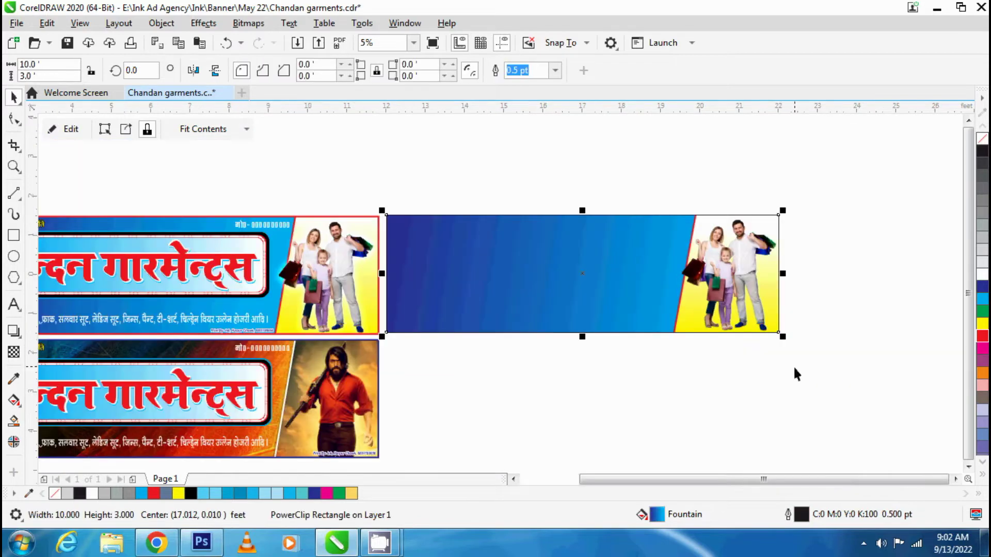
click(794, 365)
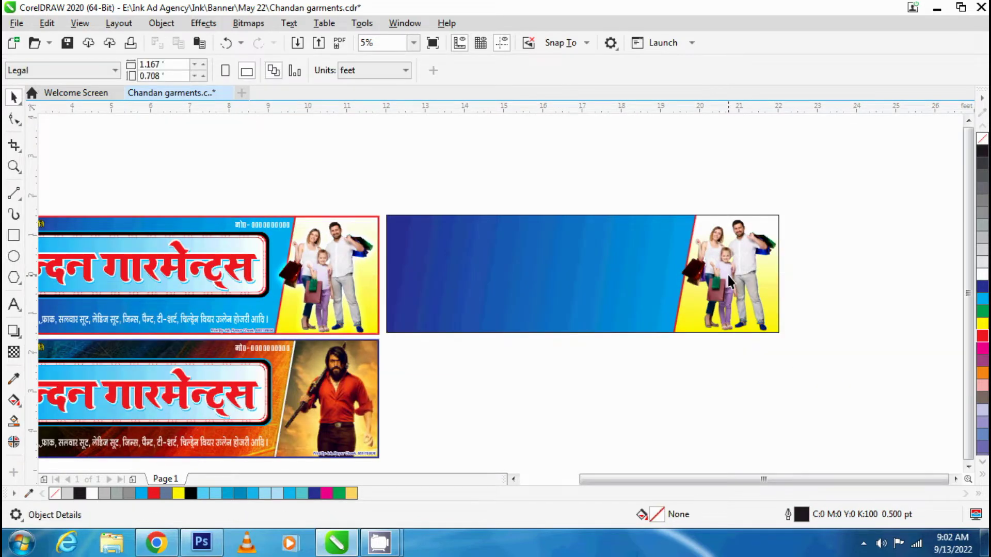
Step: Apply a drop shadow to the new banner's family photo, running vertically from its upper edge to its lower edge
click(727, 275)
scroll(728, 274, up, 2)
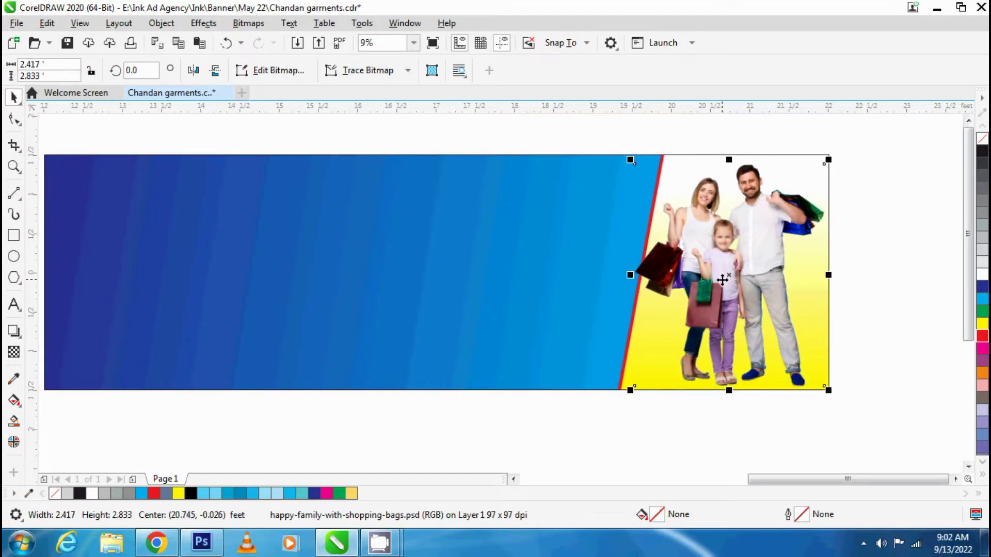
click(14, 331)
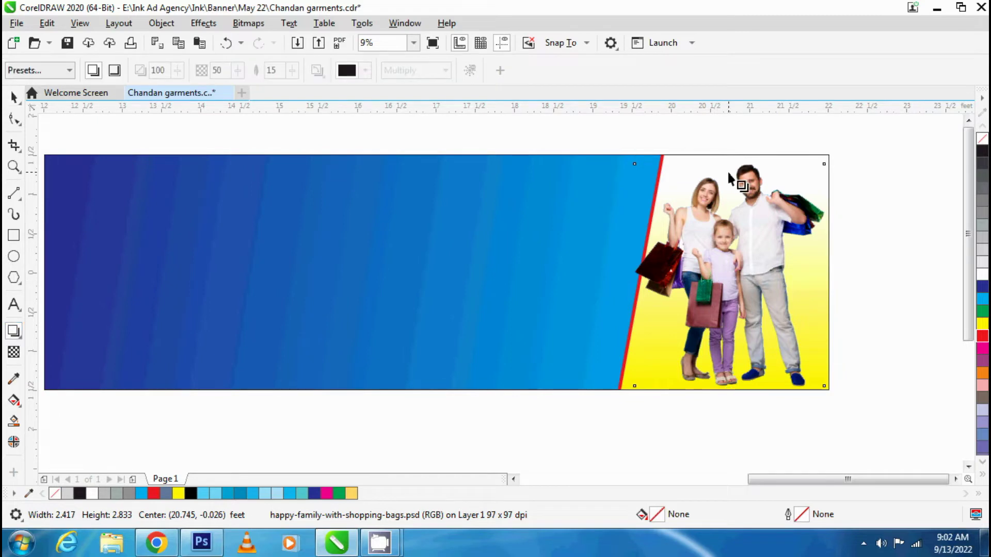
drag(728, 172, 726, 388)
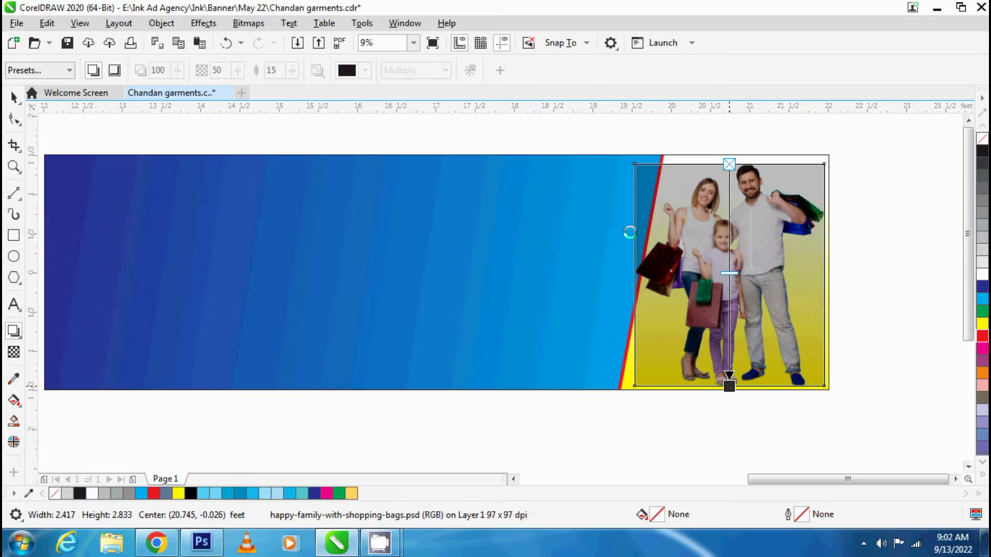
Step: Turn the photo's shadow into a white glow with merge mode Add and opacity 100
click(413, 70)
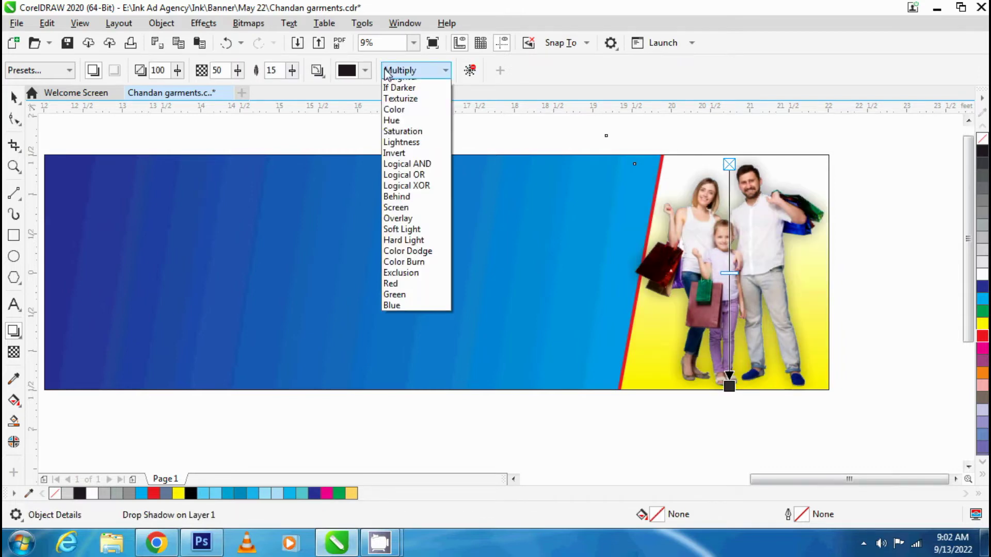
scroll(408, 129, up, 2)
click(395, 88)
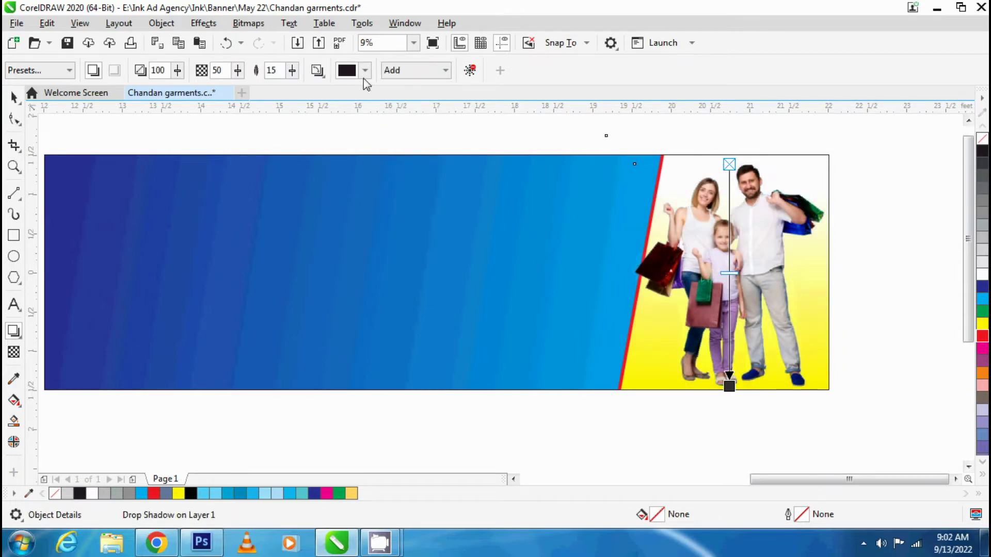
click(365, 70)
click(392, 161)
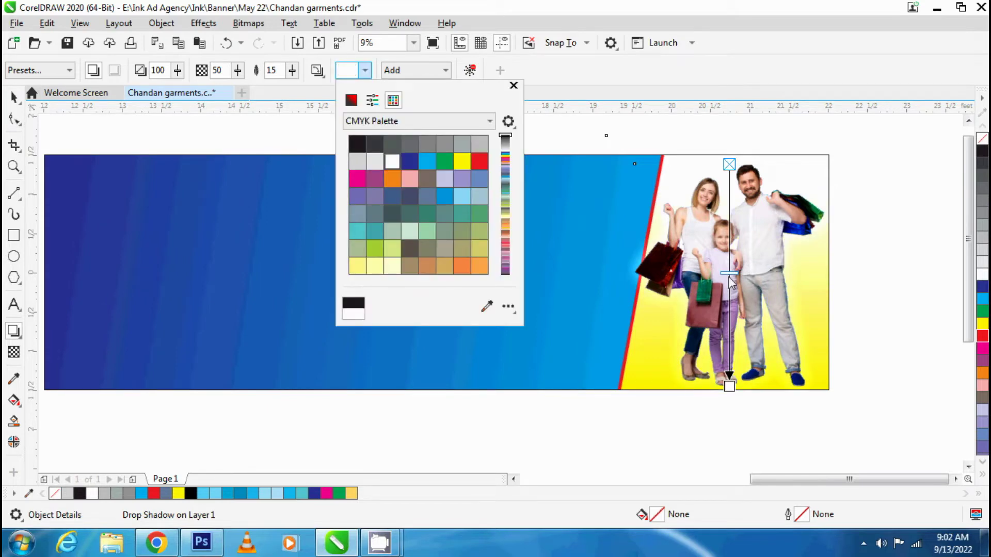
drag(732, 283, 721, 378)
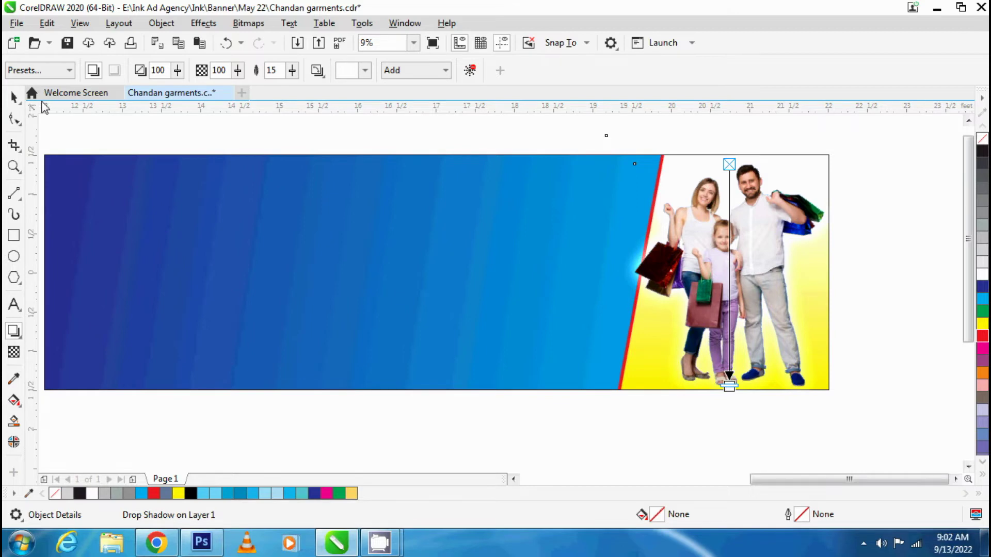
key(space)
Step: PowerClip the family photo with its glow inside the blue gradient banner rectangle
scroll(429, 157, down, 2)
click(737, 263)
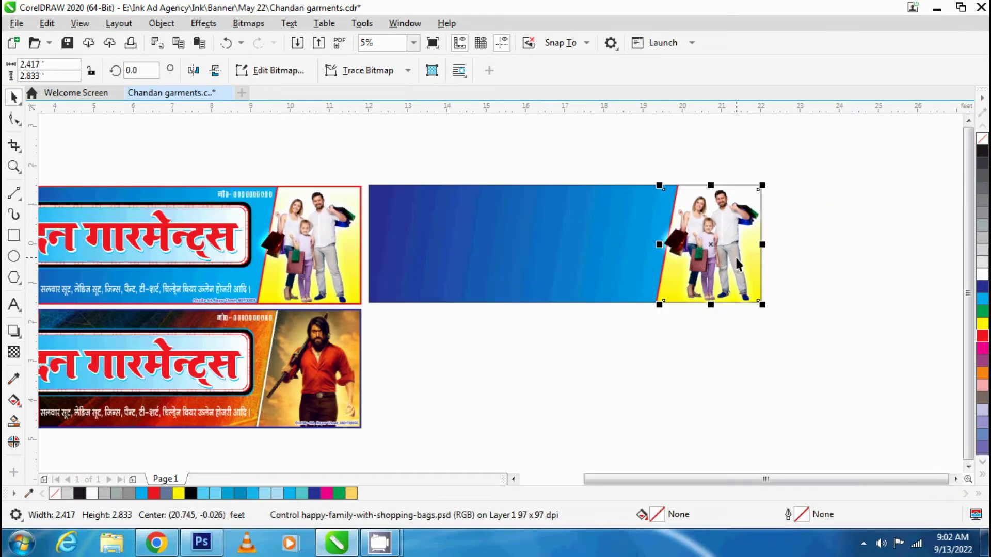
right_click(737, 262)
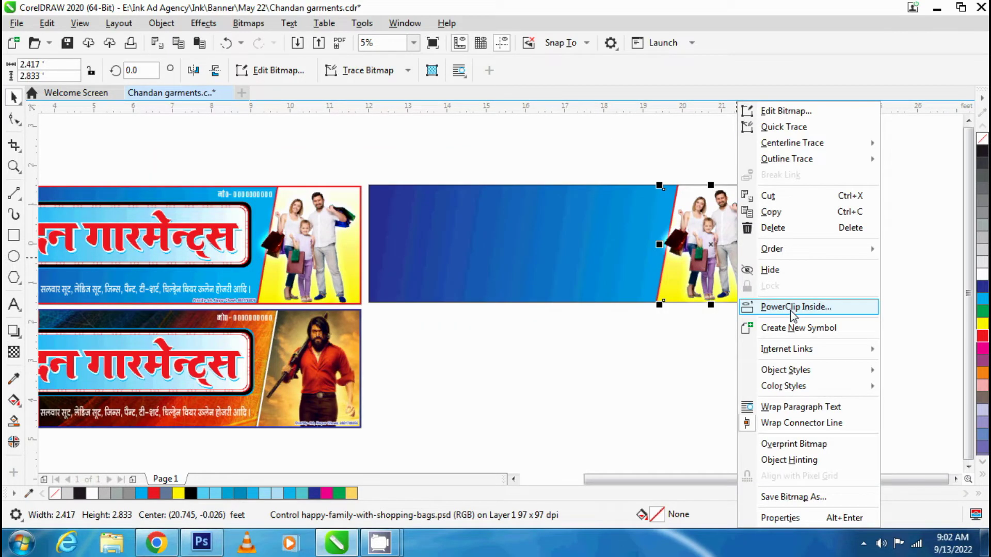
mouse_move(771, 249)
click(777, 307)
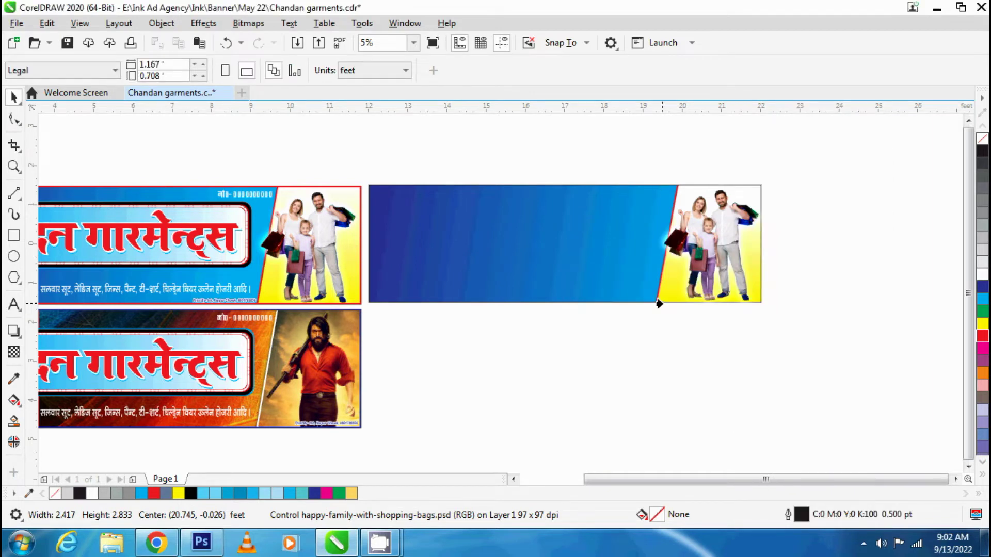
click(659, 304)
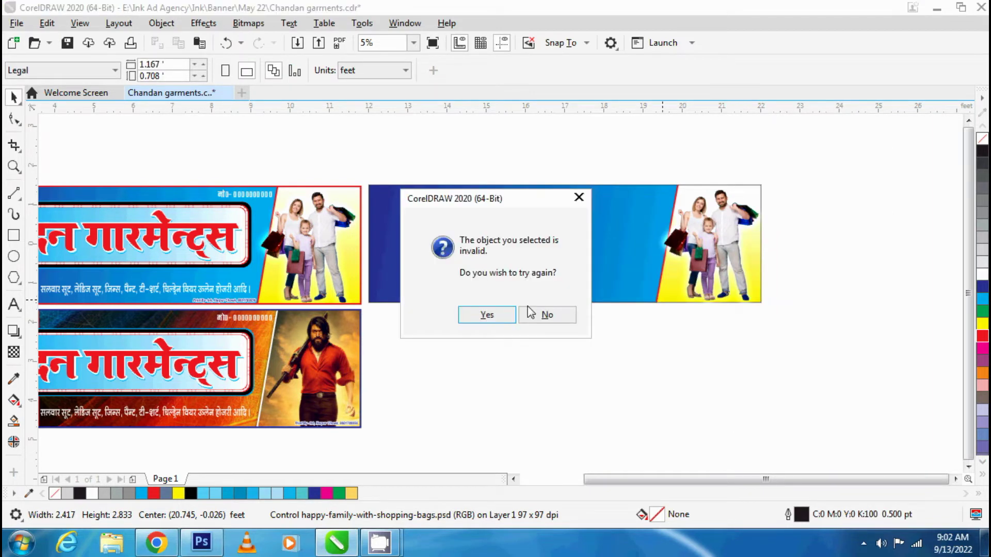
click(528, 306)
click(611, 236)
key(Escape)
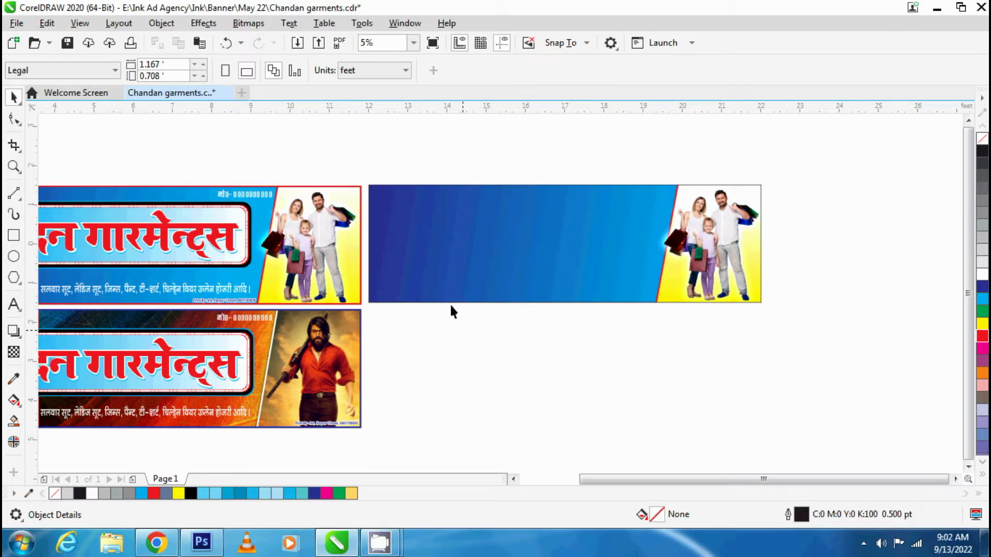
Step: Copy the white garment list and the small print-credit line from the blue reference banner to the new banner's lower edge
scroll(450, 305, down, 2)
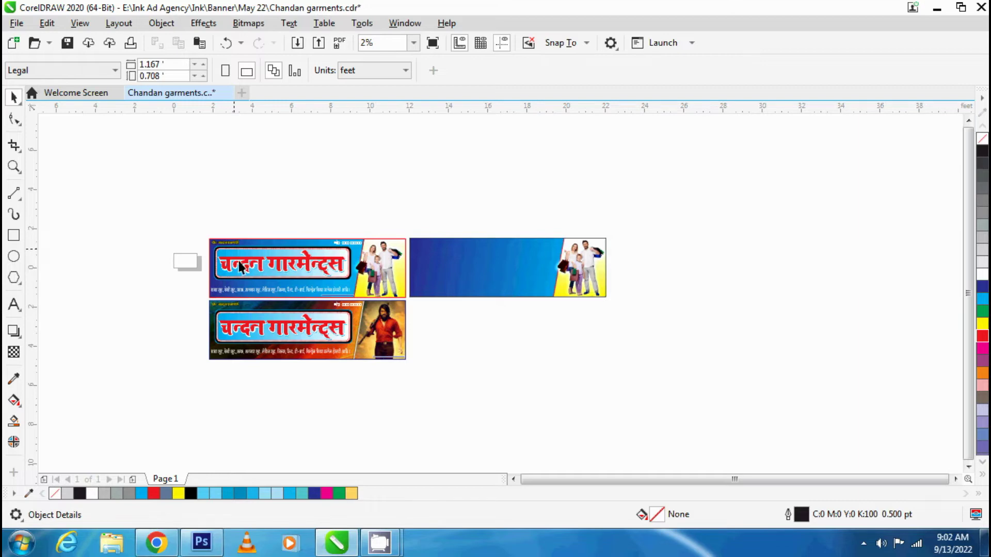
scroll(253, 285, up, 2)
click(284, 298)
key(Escape)
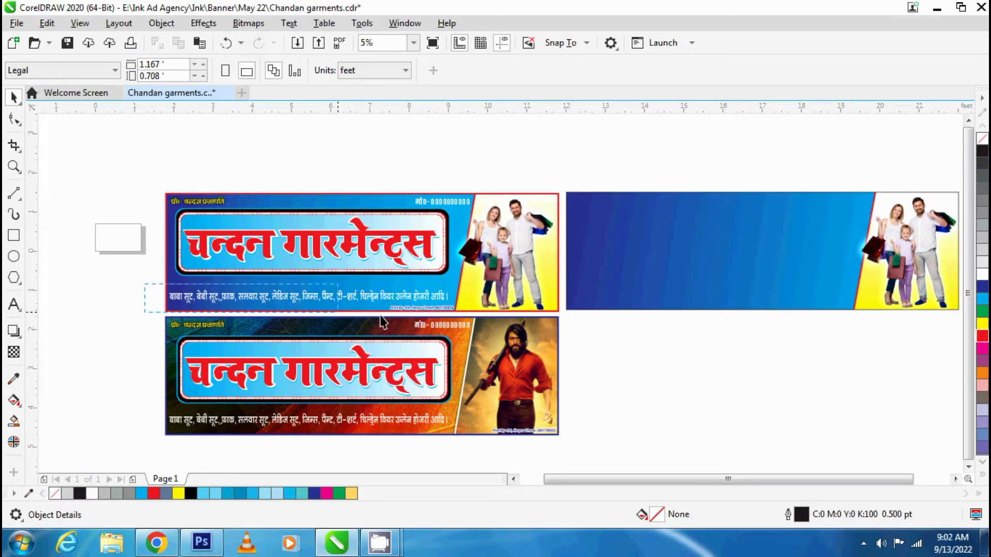
drag(382, 322, 805, 303)
click(816, 310)
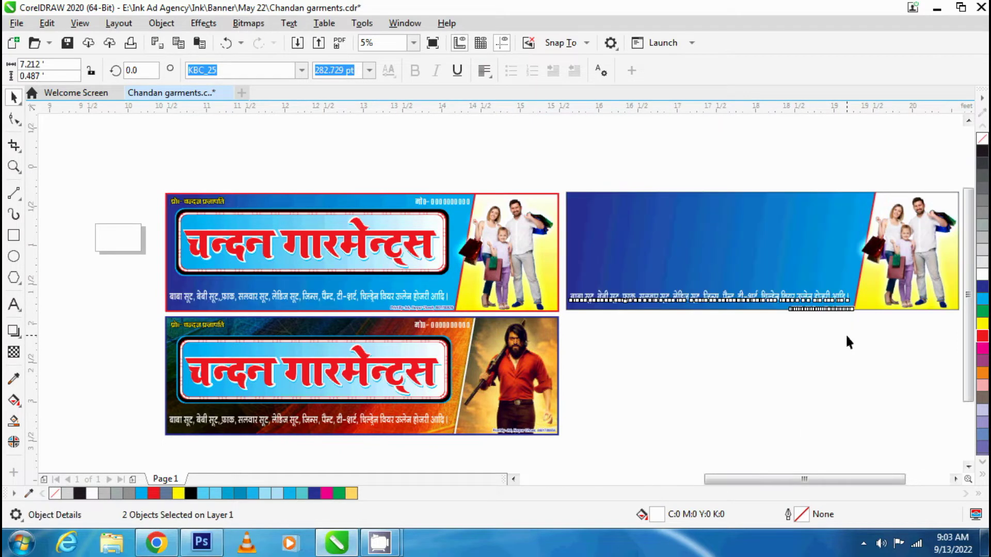
Step: Raise both copied text lines slightly, and shift the print-credit line left, clear of the red slanted edge
scroll(846, 333, up, 3)
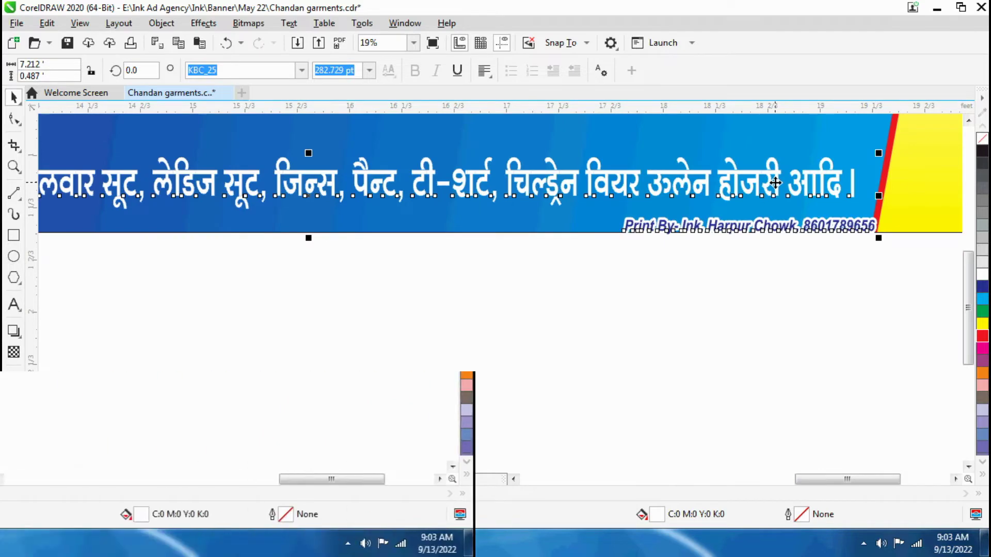
drag(775, 183, 774, 180)
click(832, 240)
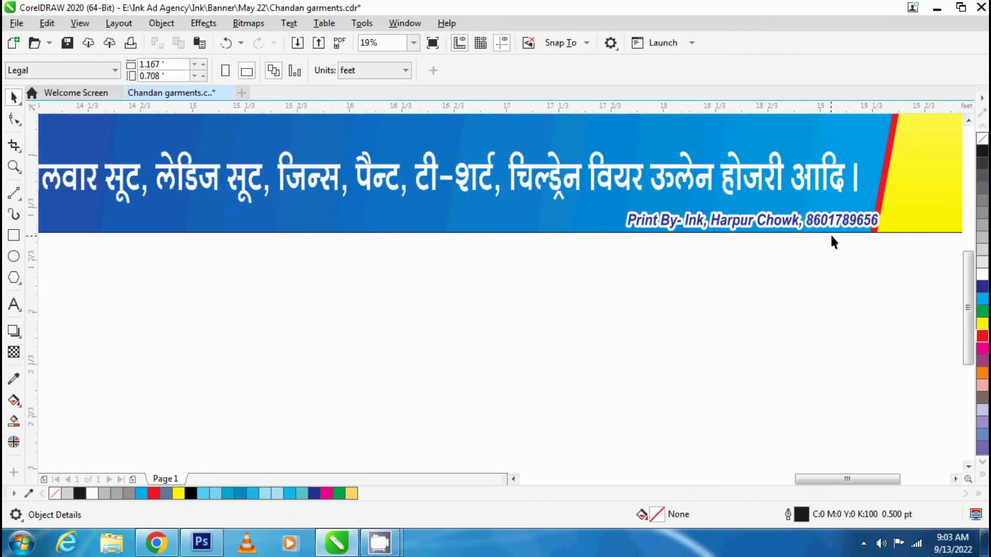
drag(828, 221, 803, 217)
click(655, 293)
scroll(654, 293, down, 3)
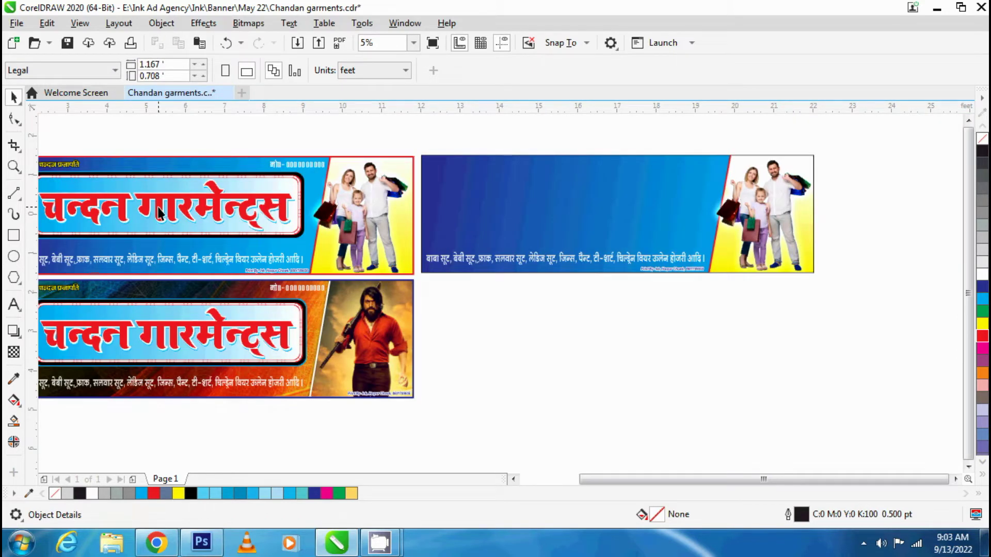
drag(159, 213, 580, 221)
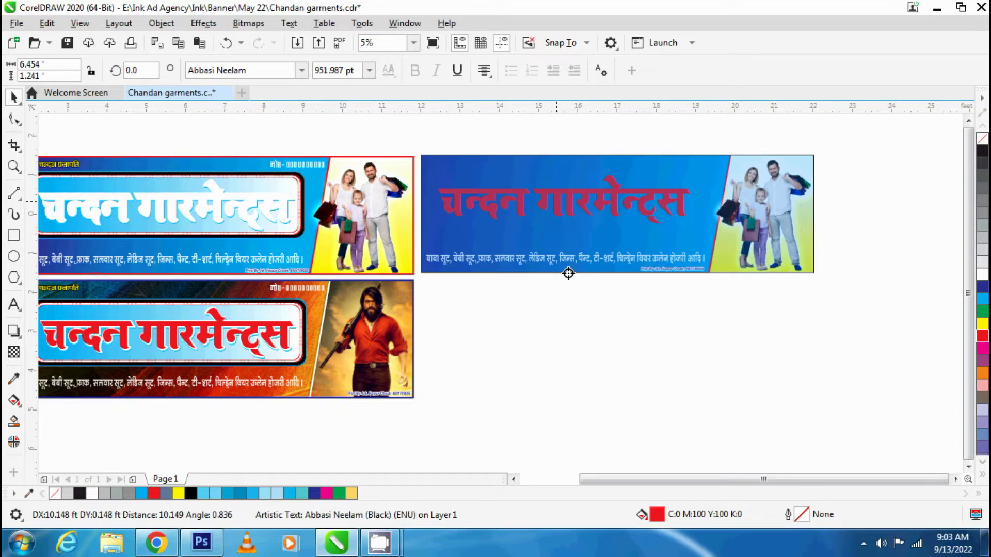
key(ctrl+z)
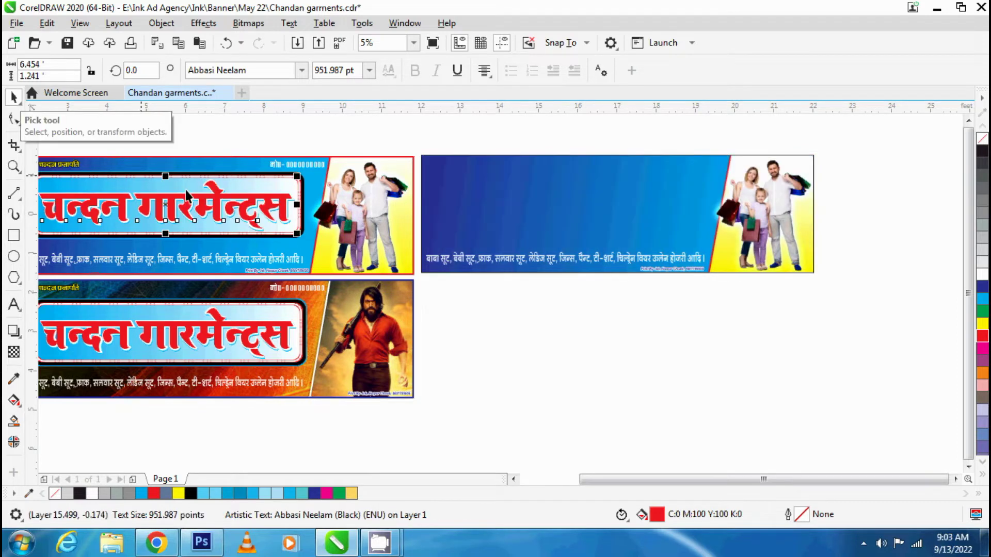
key(Escape)
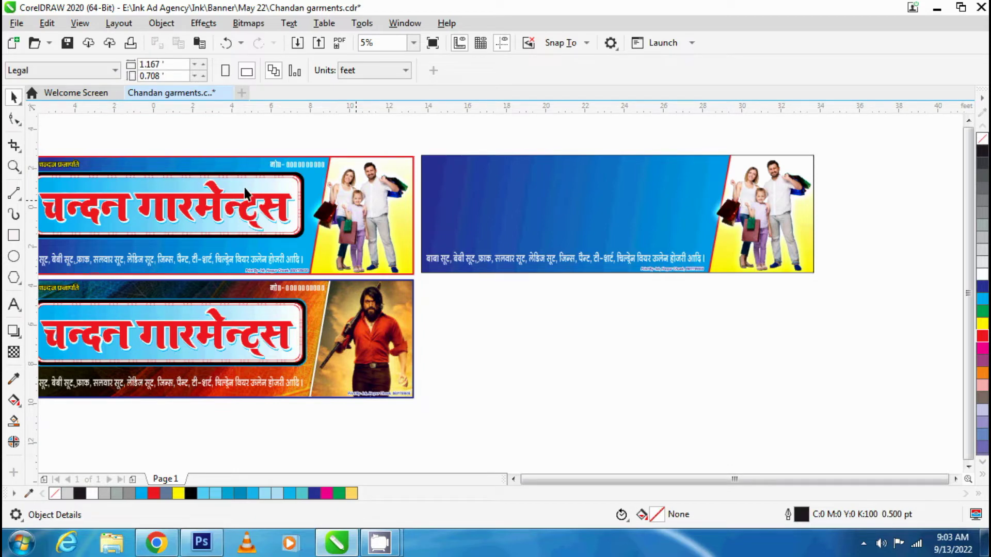
scroll(246, 195, down, 2)
scroll(275, 165, up, 3)
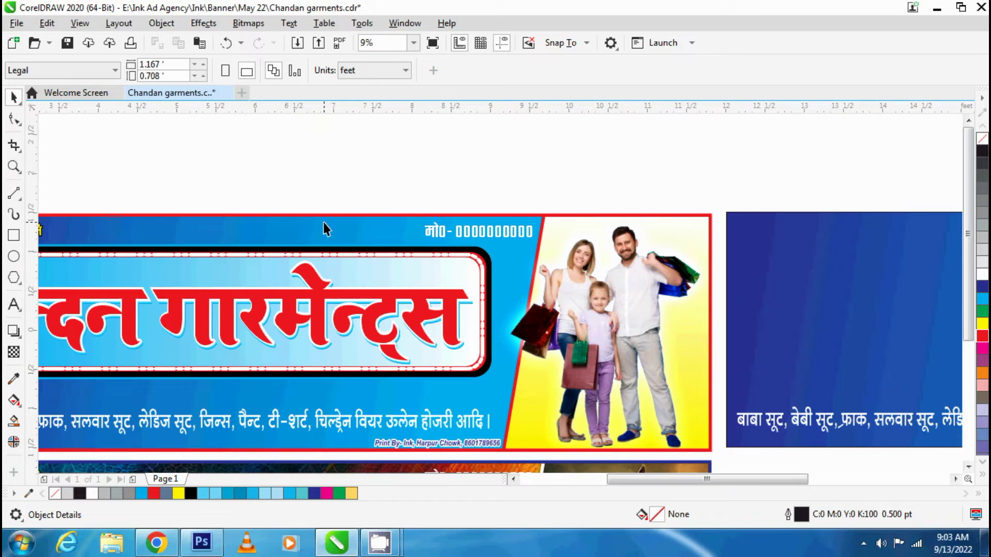
scroll(323, 222, down, 2)
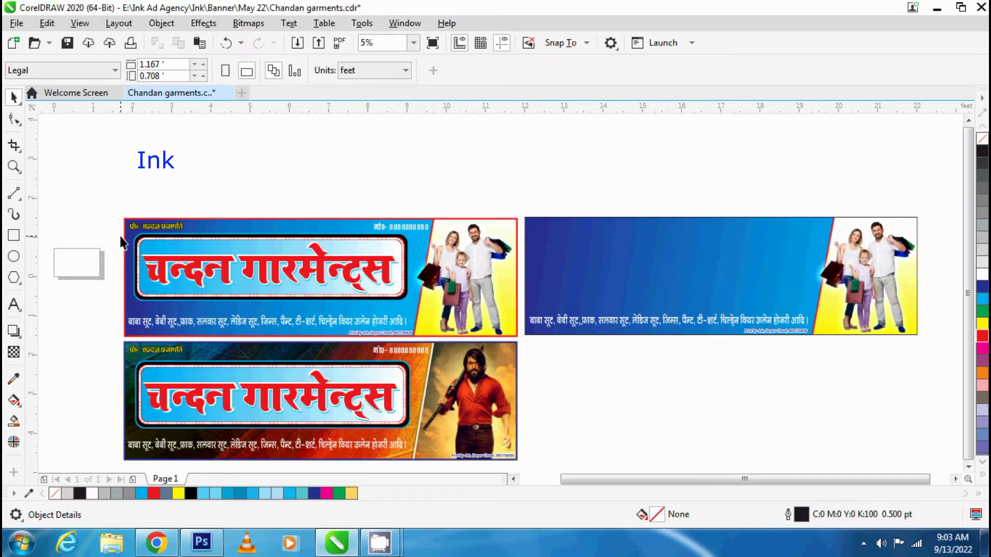
scroll(123, 243, up, 2)
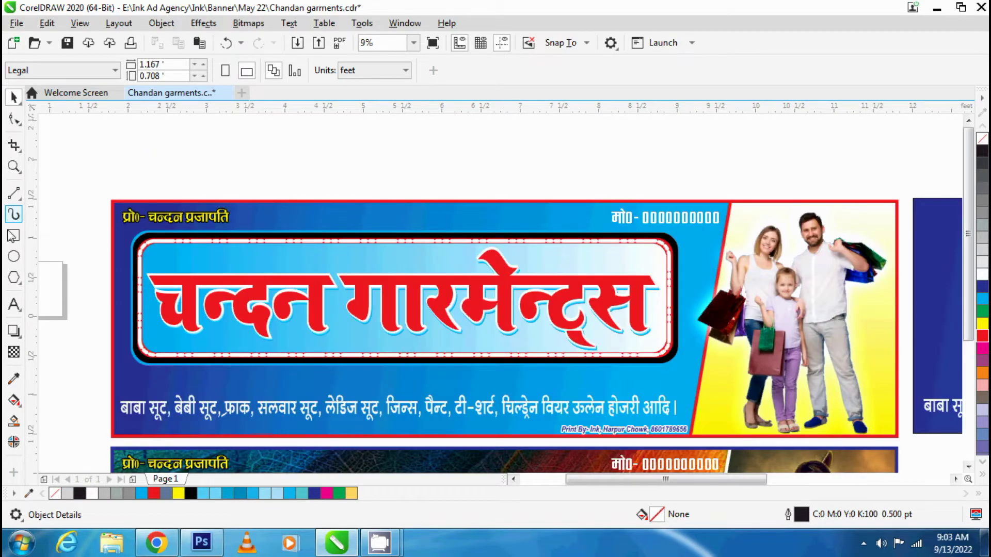
Step: Draw a rectangle about 7 × 1.65 ft over the reference banner's title frame and round its corners to about 0.316 ft
key(F6)
mouse_move(142, 231)
mouse_down()
mouse_move(480, 384)
mouse_move(682, 363)
mouse_up()
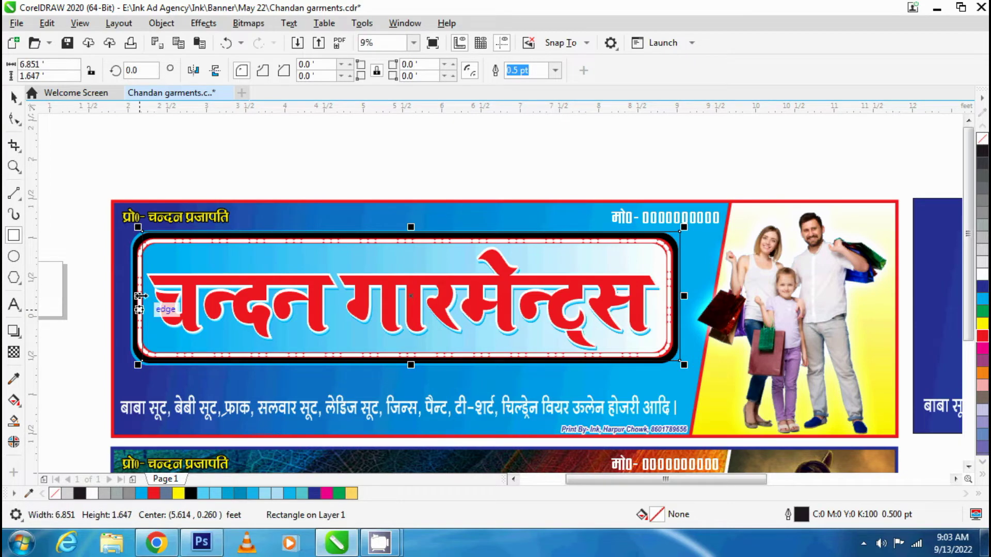
drag(140, 296, 126, 296)
key(F10)
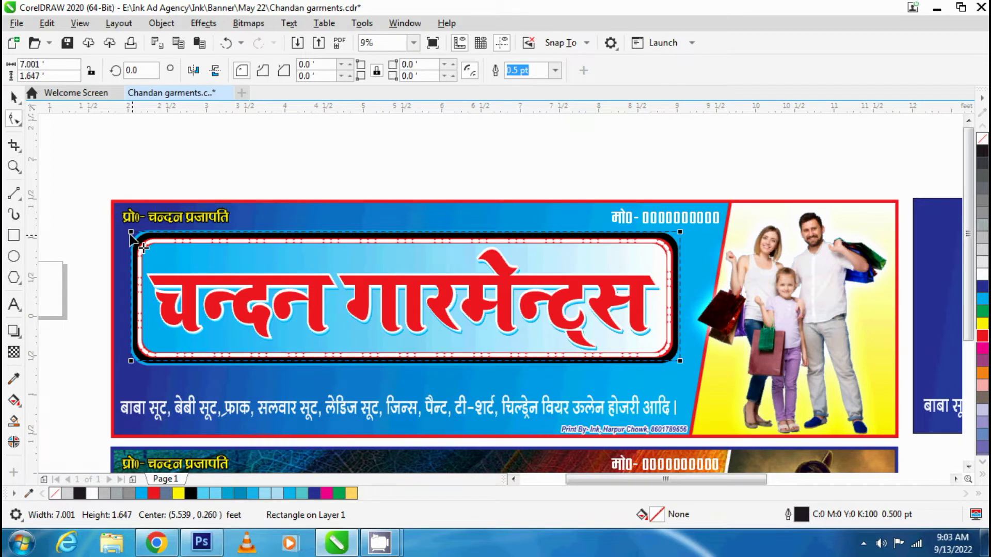
drag(131, 233, 155, 233)
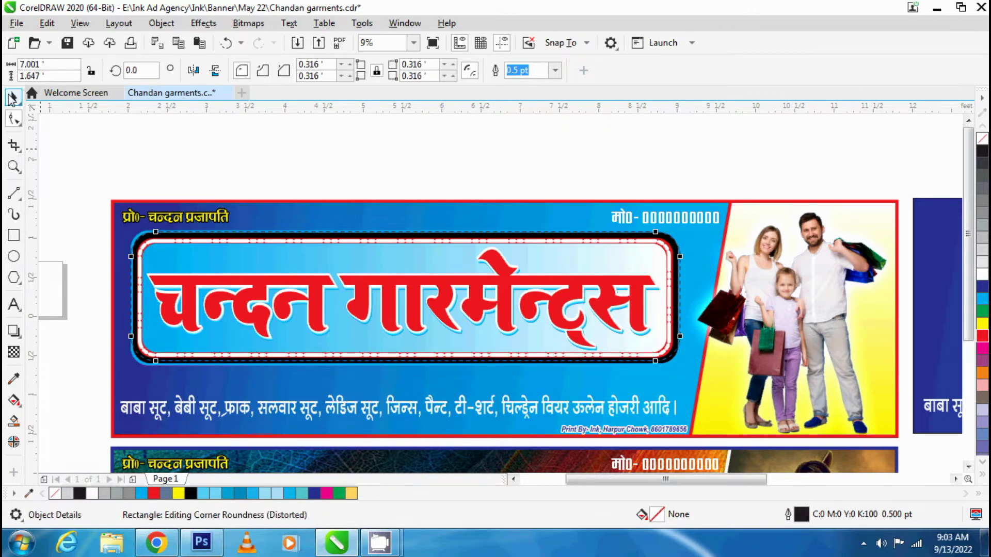
Step: Move the rounded rectangle onto the new banner's blue area above the garment list, and make its fill and outline cyan
click(11, 98)
scroll(165, 292, down, 2)
drag(280, 324, 689, 298)
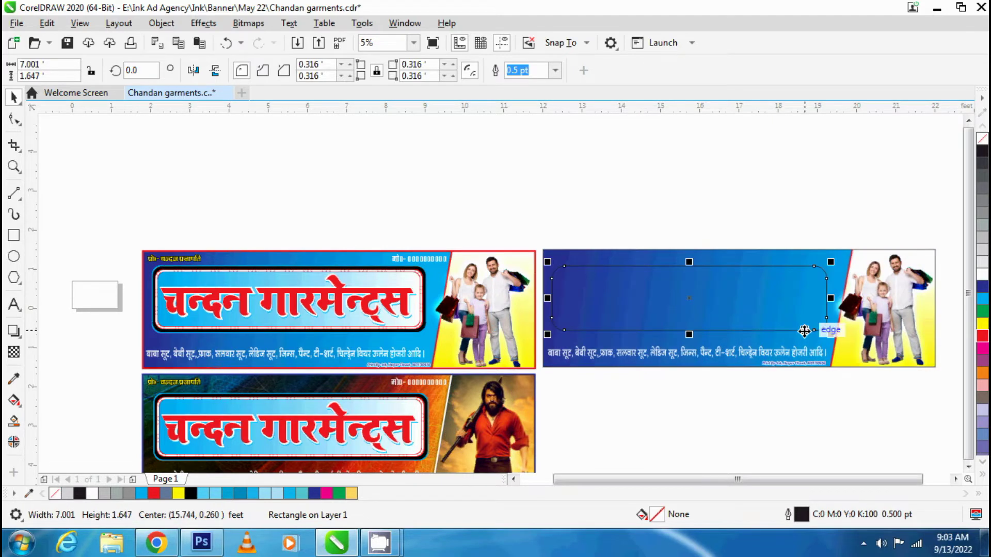
click(983, 299)
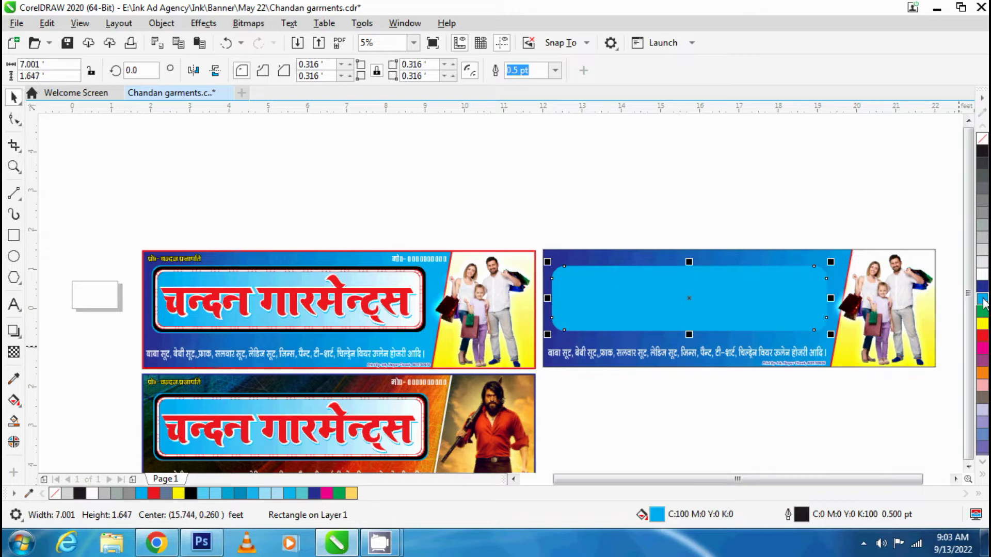
right_click(983, 299)
scroll(828, 314, up, 2)
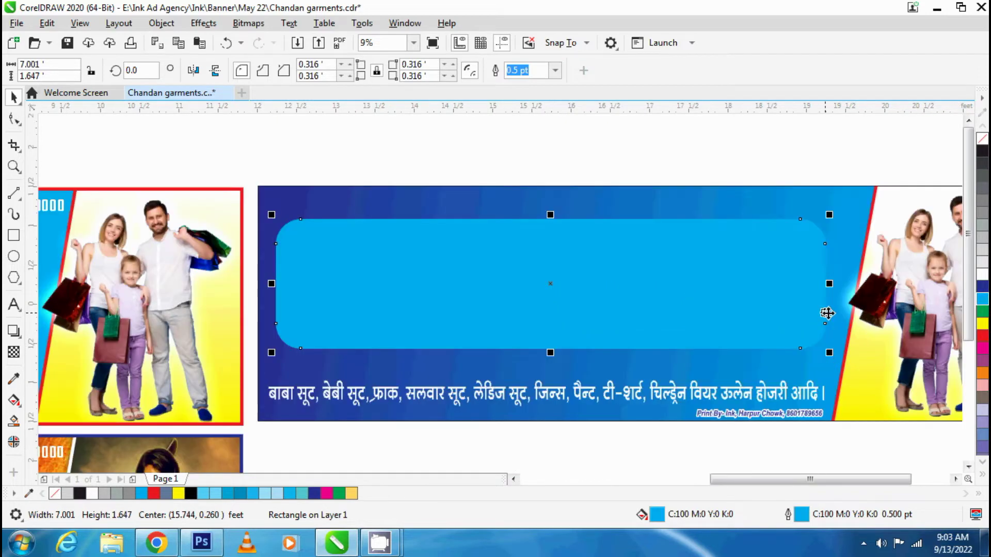
scroll(703, 310, down, 2)
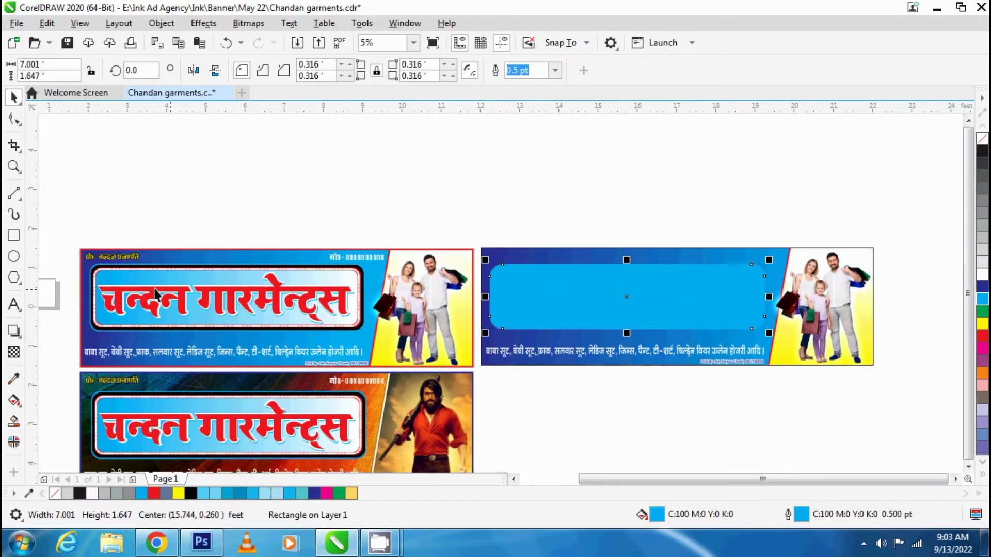
Step: Make a centred smaller copy of the cyan panel, about 6.81 × 1.6 ft, with black fill and outline
scroll(85, 327, up, 2)
scroll(85, 327, up, 2)
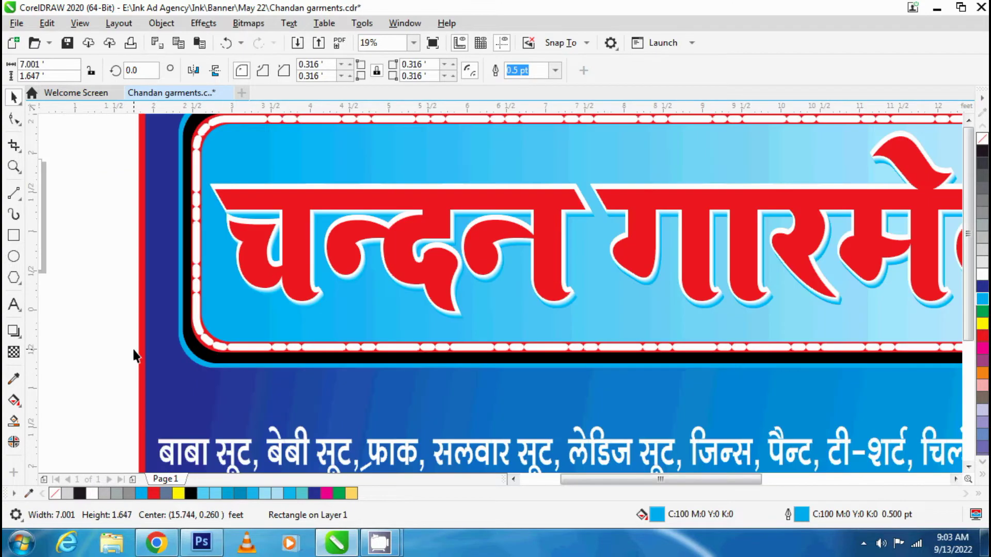
scroll(377, 324, down, 4)
scroll(566, 317, up, 4)
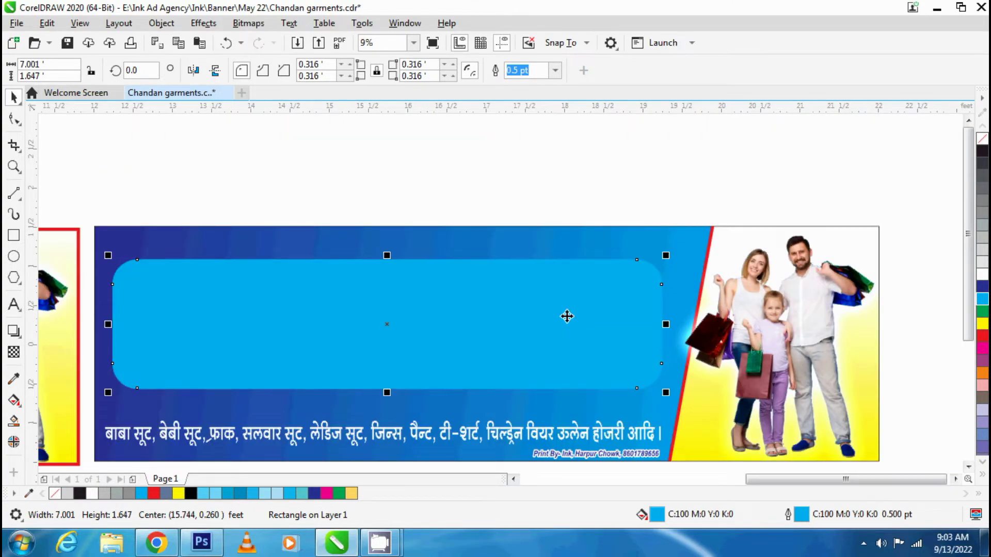
drag(669, 393, 666, 393)
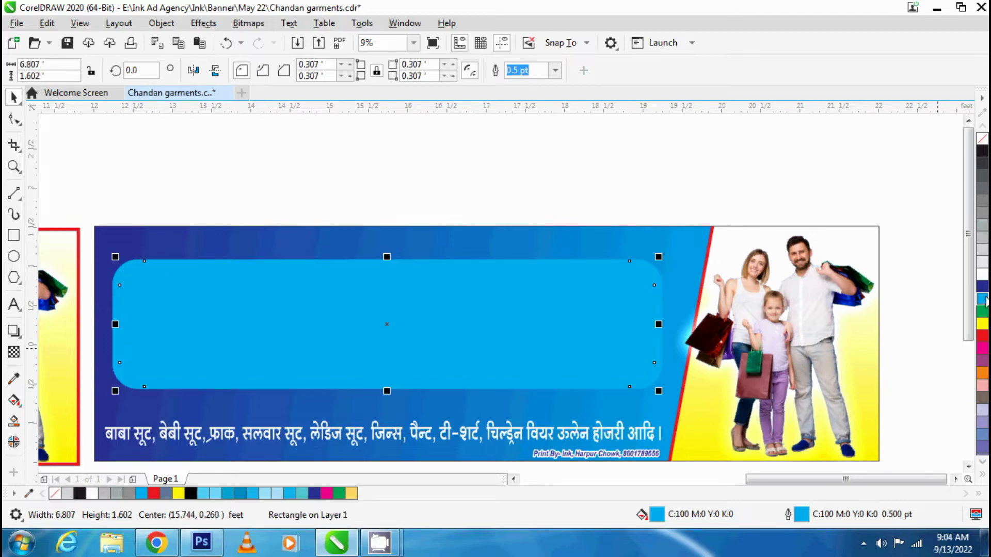
right_click(982, 154)
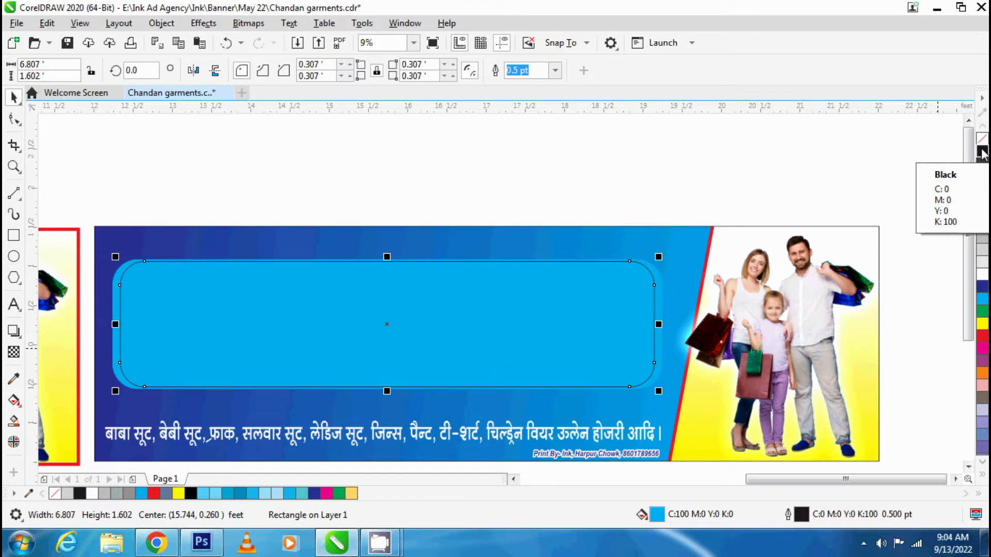
click(983, 153)
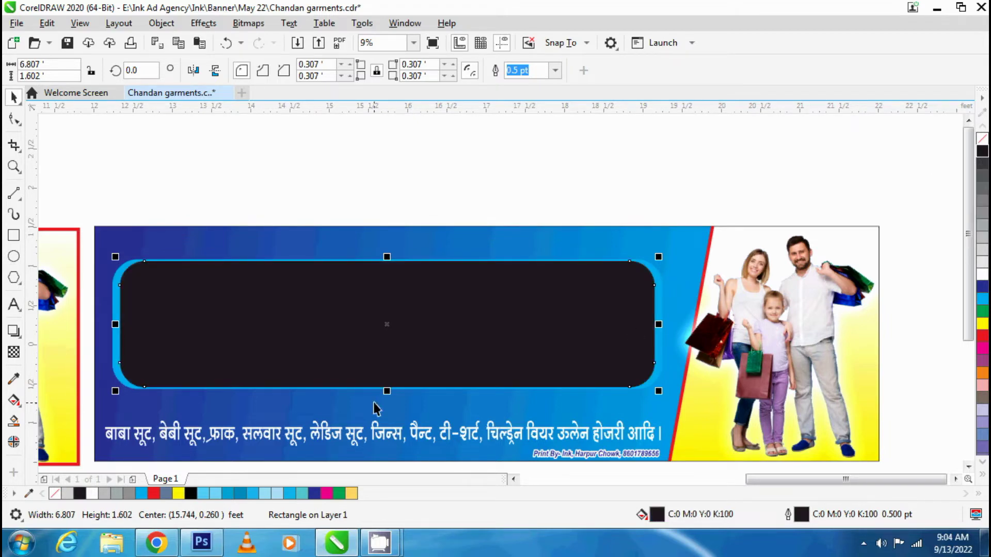
Step: Widen the black panel evenly about its centre to about 6.89 ft, leaving a thin cyan border at both ends
scroll(373, 402, up, 3)
drag(427, 339, 427, 339)
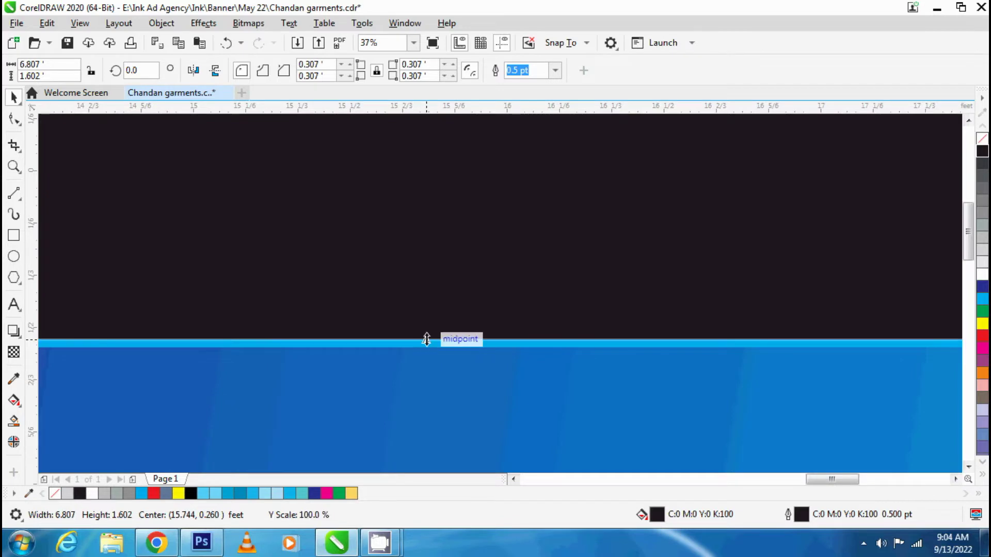
scroll(427, 339, down, 3)
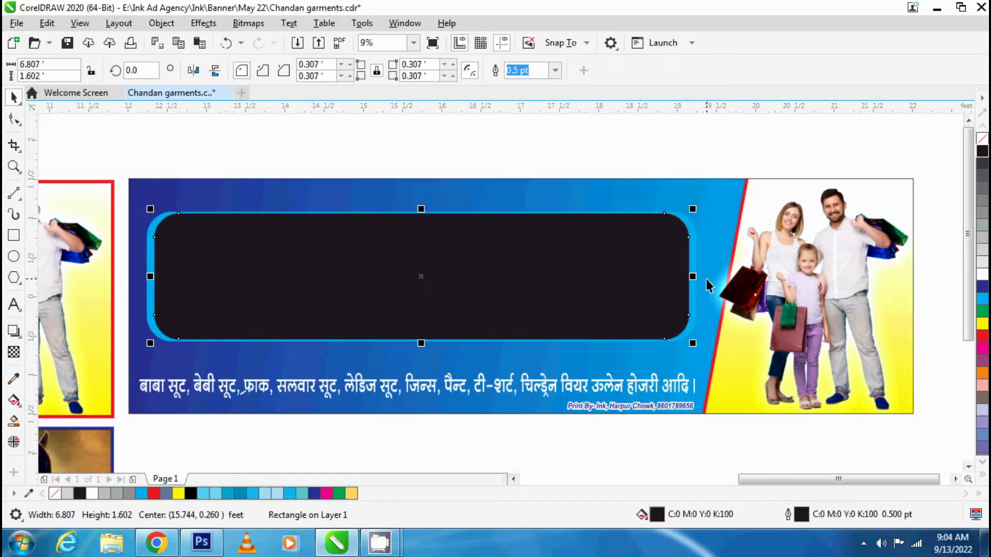
drag(706, 279, 697, 276)
scroll(697, 276, up, 2)
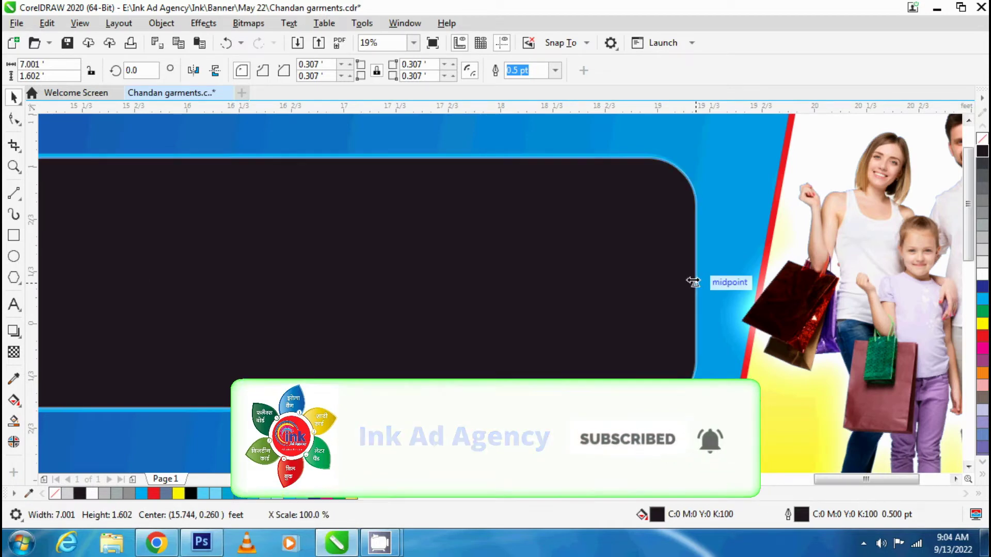
drag(694, 281, 685, 282)
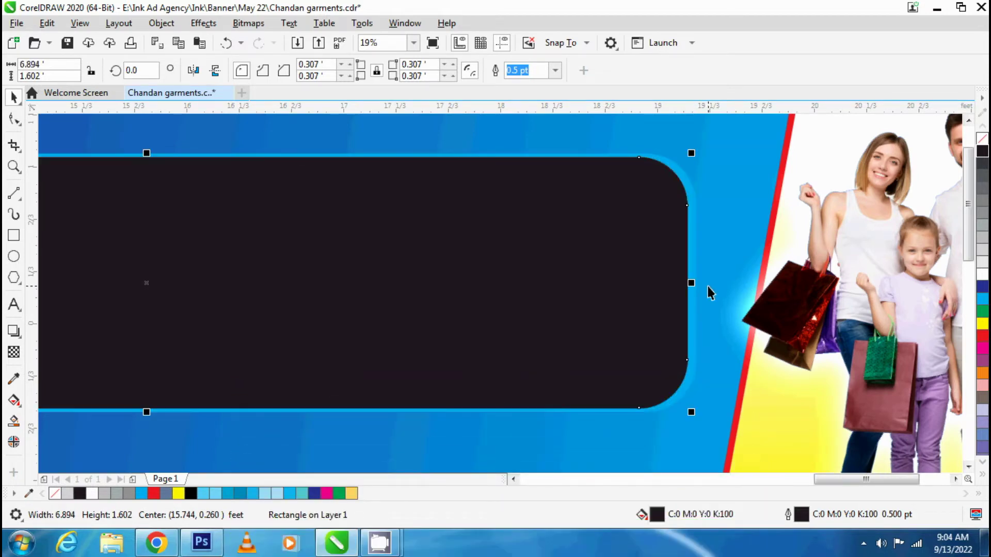
scroll(711, 293, down, 2)
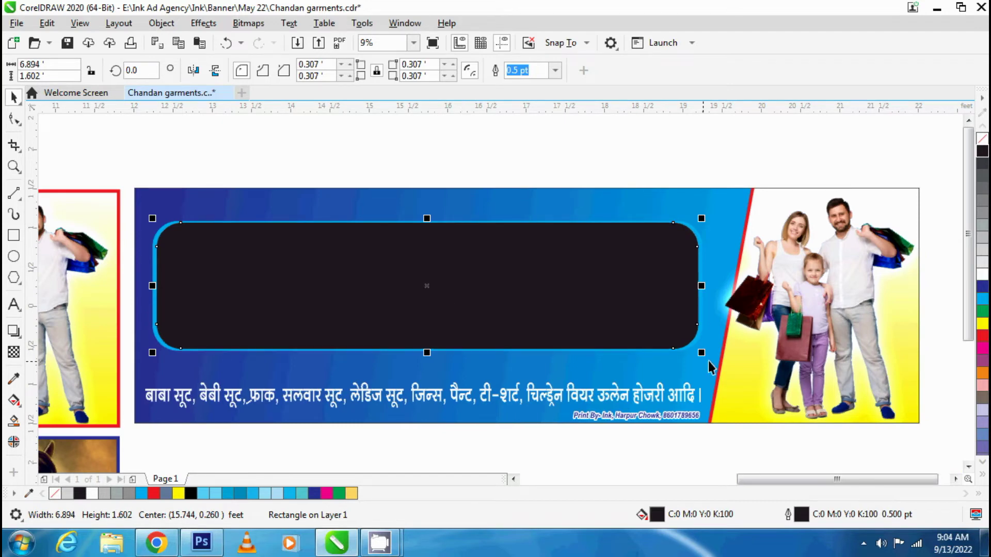
Step: Make a centred red copy inside the black panel, with red outline, and widen it evenly to about 6.8 × 1.54 ft
drag(709, 361, 696, 350)
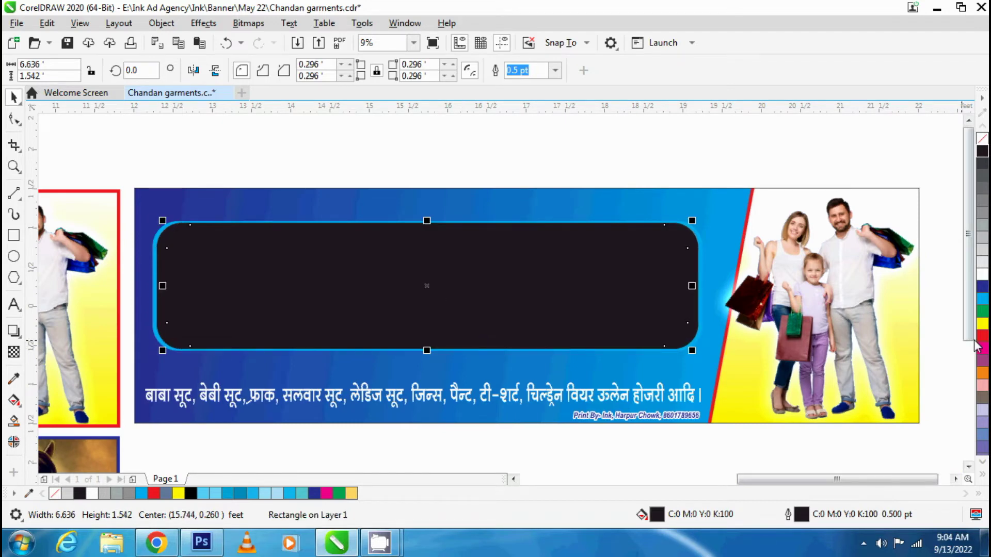
right_click(983, 337)
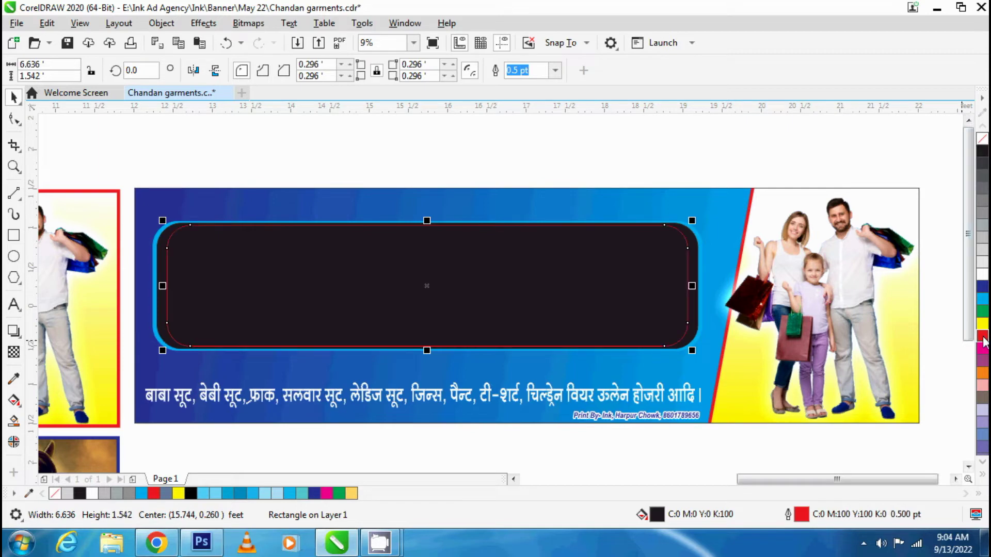
click(983, 336)
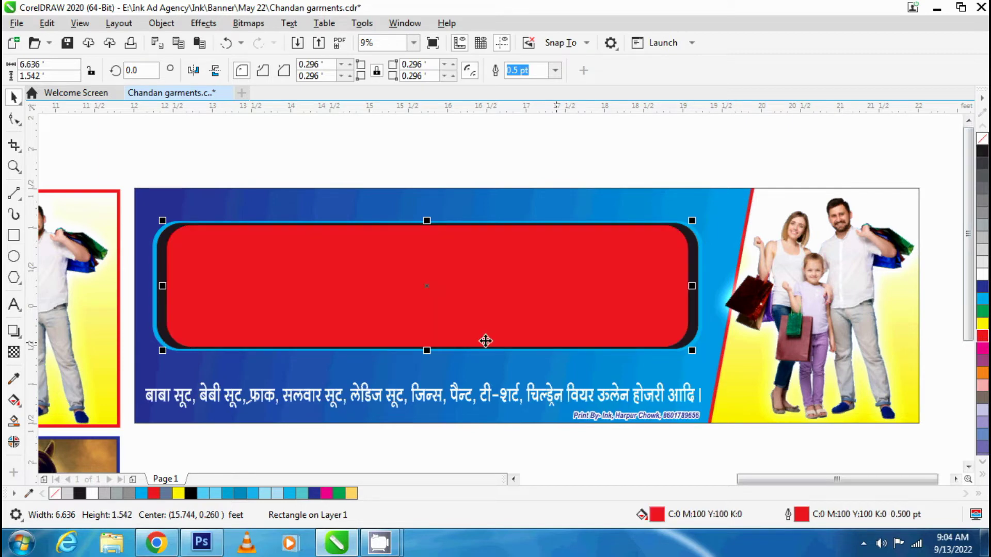
drag(486, 341, 671, 282)
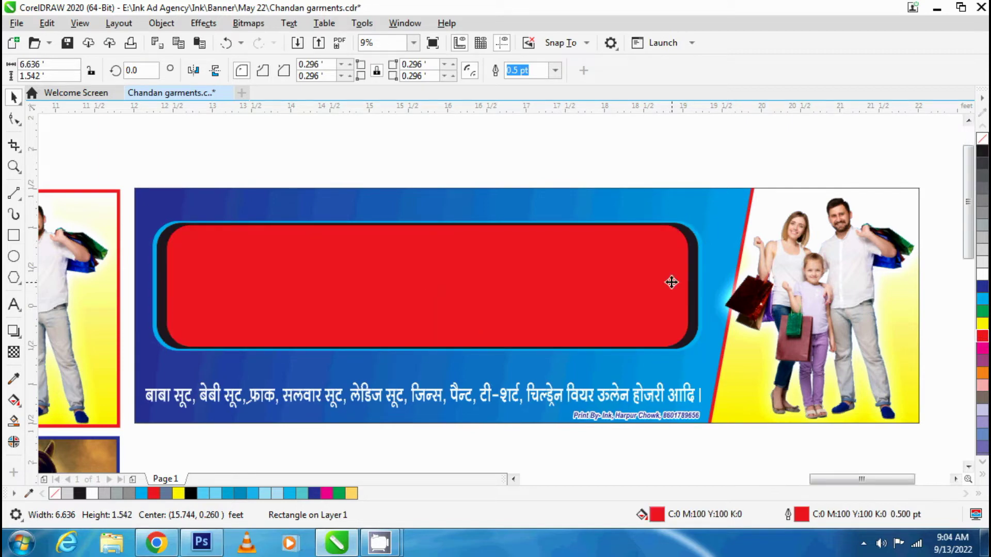
scroll(671, 283, up, 4)
drag(738, 298, 764, 297)
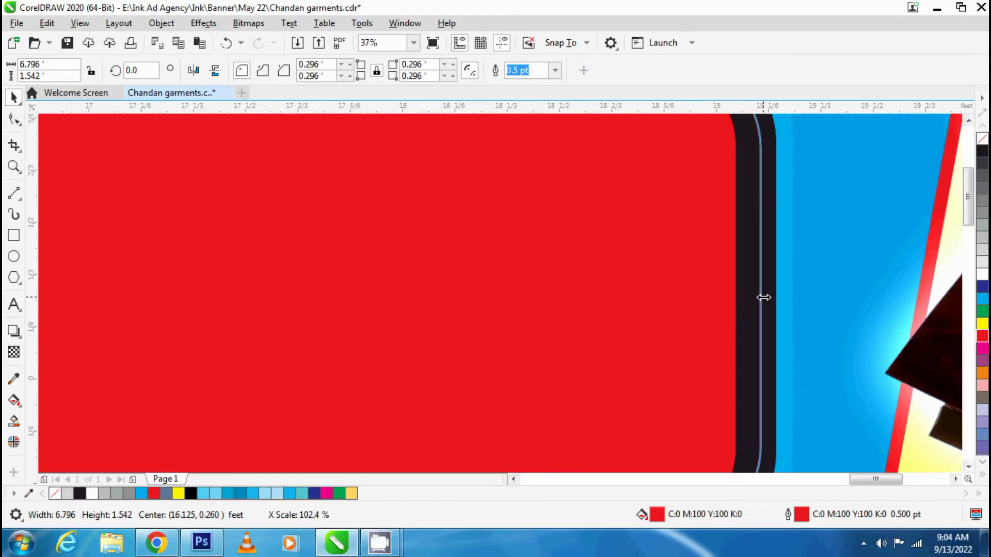
scroll(764, 297, down, 7)
Step: Make a centred smaller copy of the red panel, about 6.59 × 1.5 ft, with white fill and outline
scroll(342, 290, up, 5)
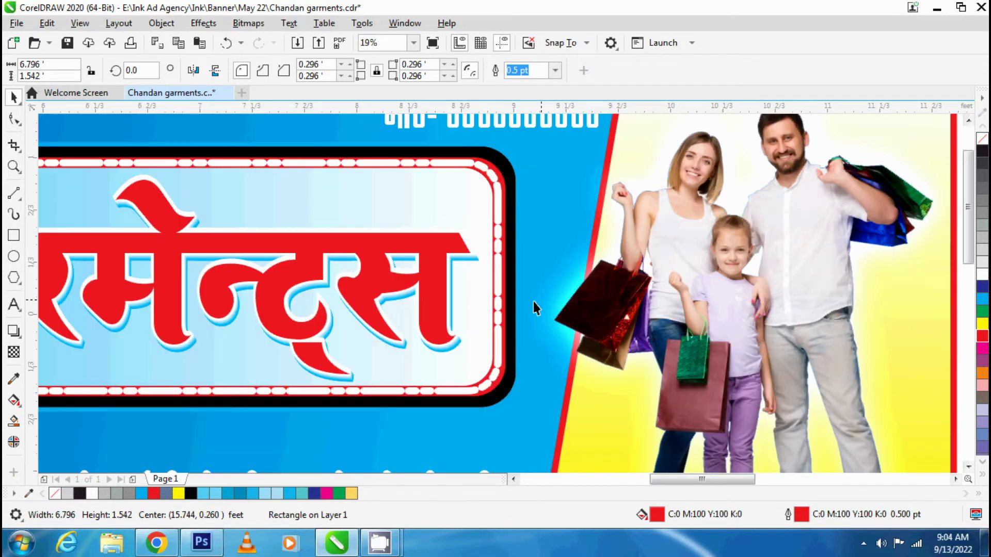
scroll(533, 302, down, 3)
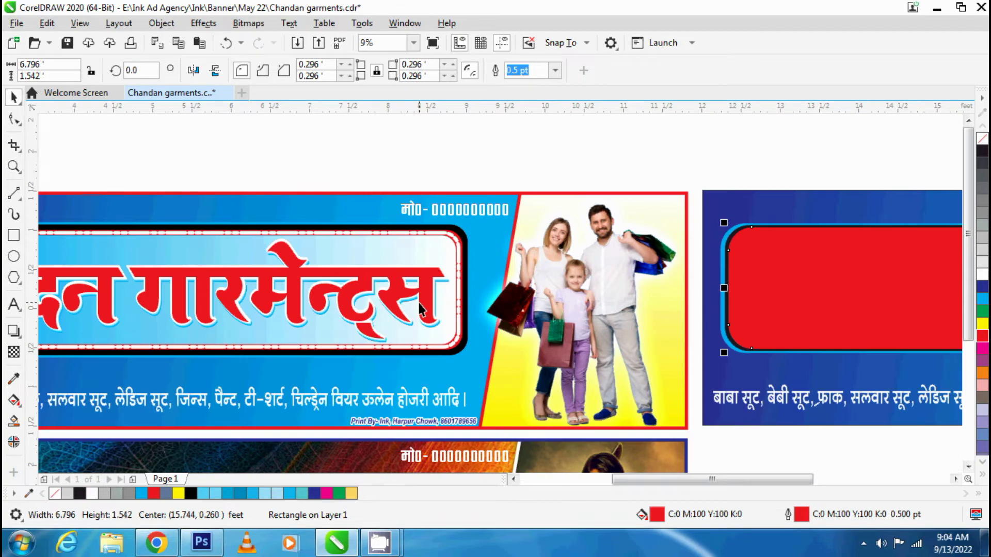
scroll(641, 314, down, 2)
scroll(882, 321, up, 4)
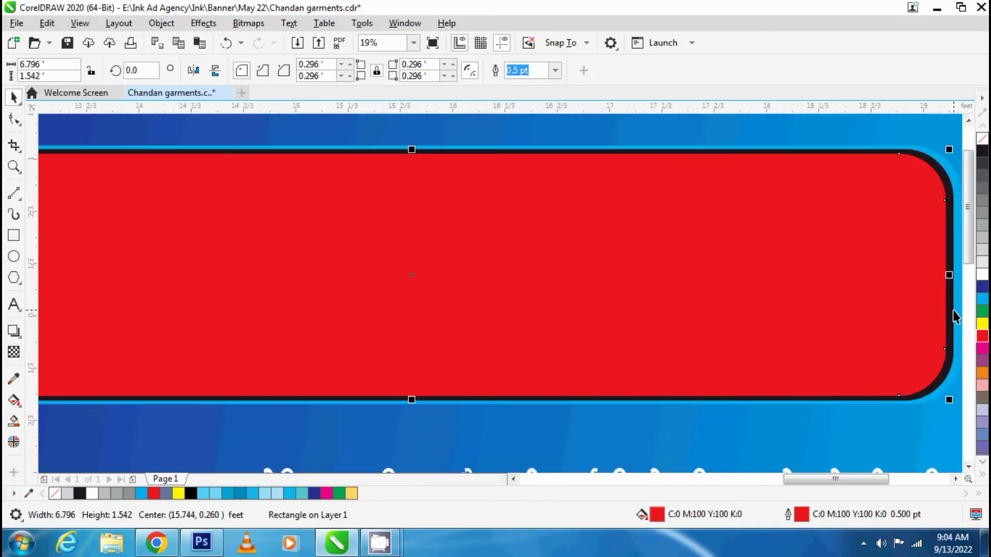
scroll(850, 315, down, 2)
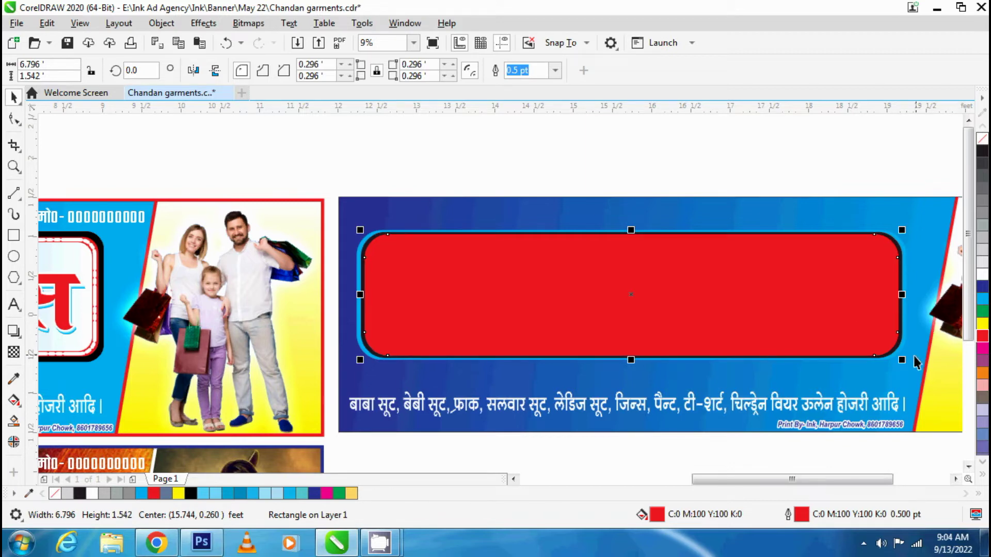
drag(902, 360, 894, 358)
click(982, 274)
right_click(983, 273)
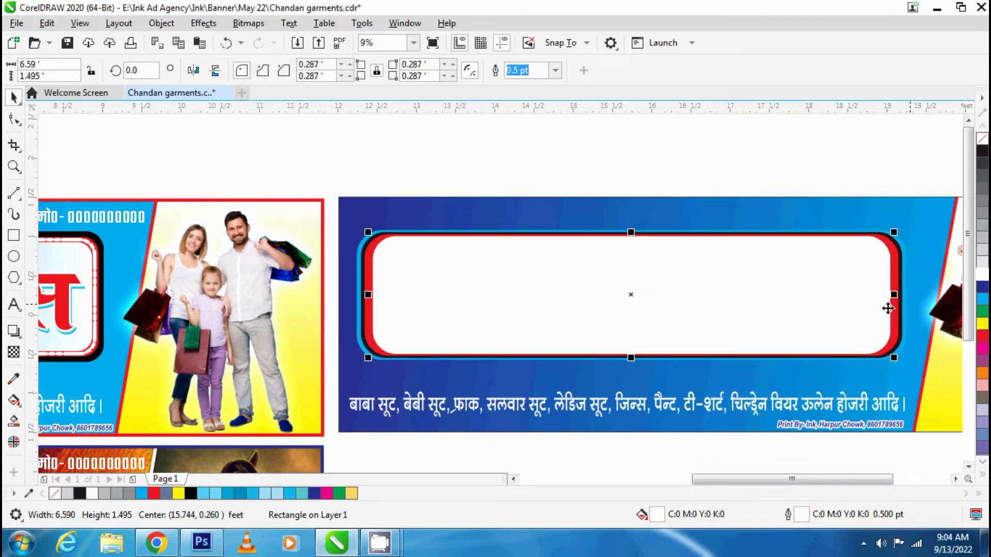
Step: Widen the white panel evenly about its centre to about 6.74 ft, leaving a thin red border at both ends
scroll(888, 308, up, 2)
drag(895, 297, 875, 306)
scroll(914, 301, up, 3)
scroll(876, 306, down, 3)
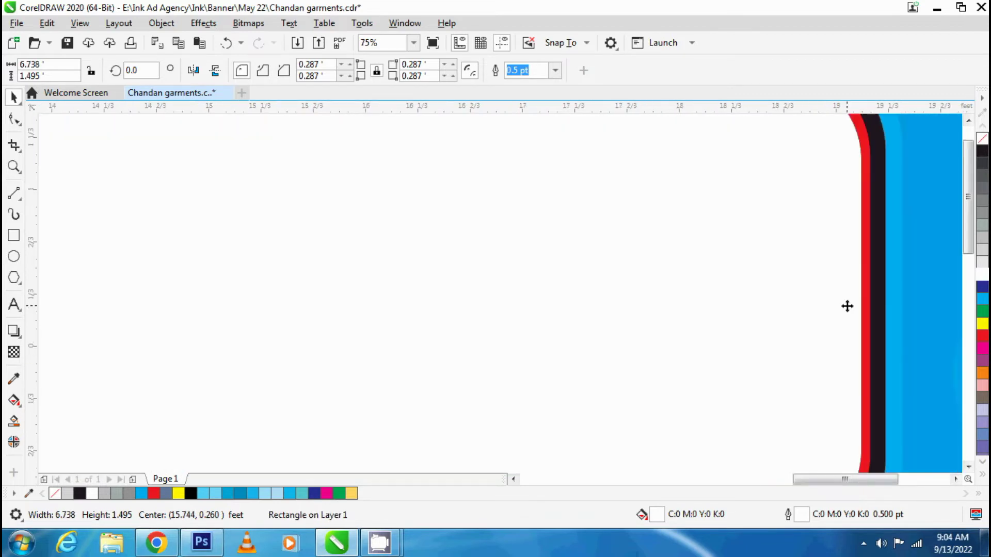
scroll(848, 306, down, 2)
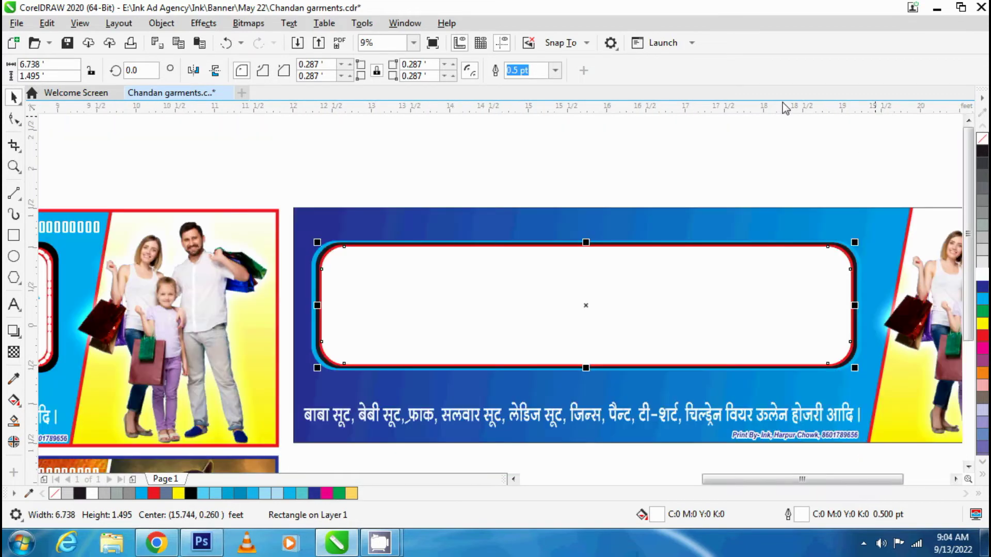
Step: Give the white panel's outline a dotted style with round corners and round line caps, set behind the fill and scaling with the object
double_click(788, 514)
click(484, 237)
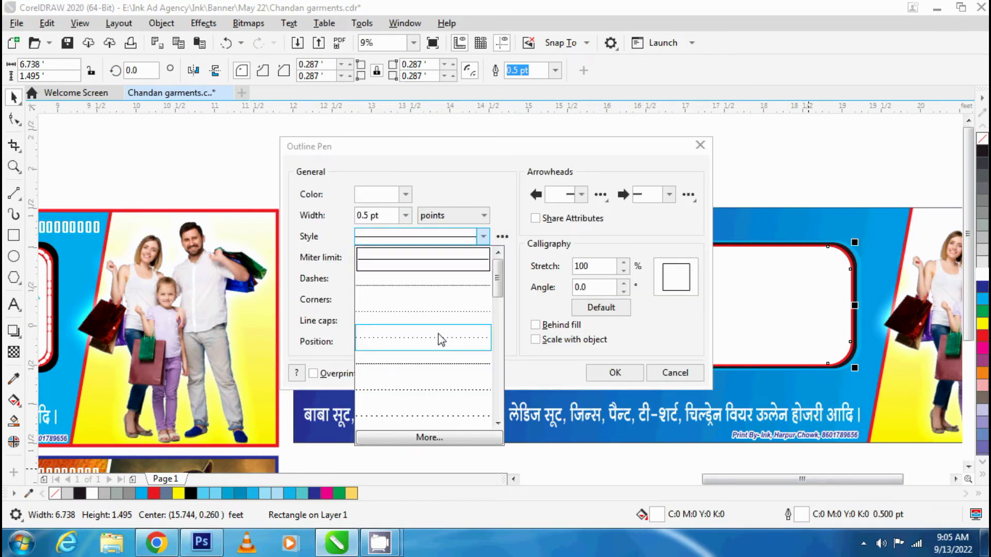
click(439, 406)
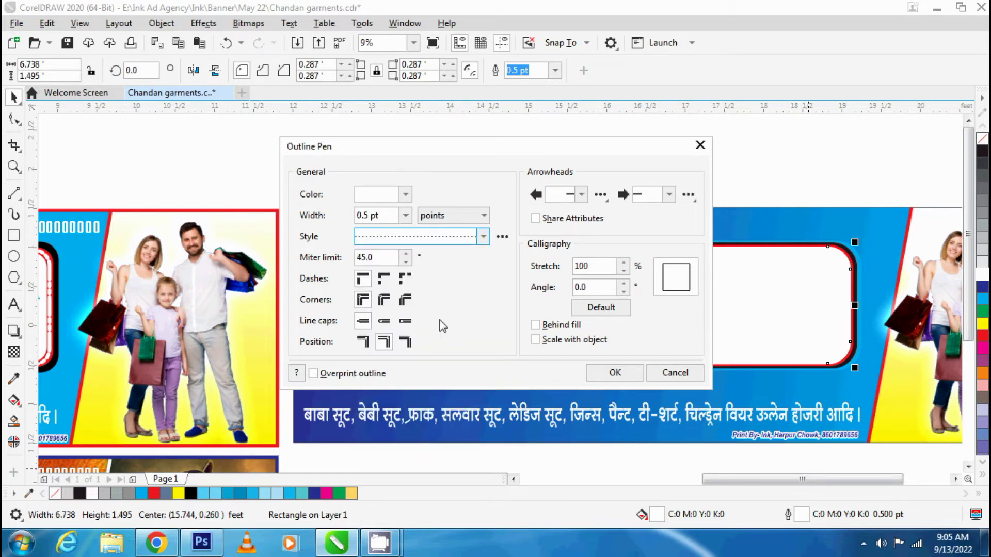
click(383, 299)
click(384, 321)
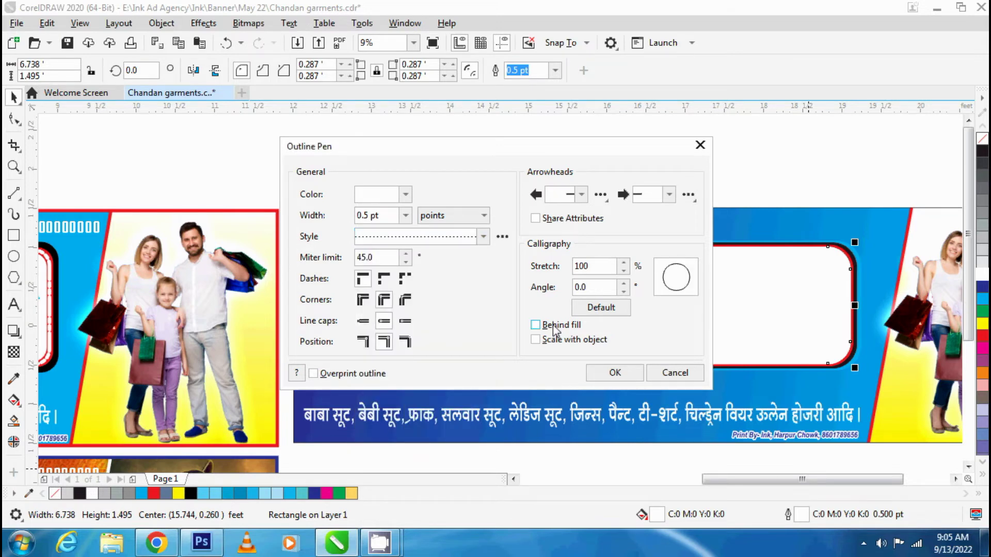
click(553, 326)
click(552, 340)
click(614, 373)
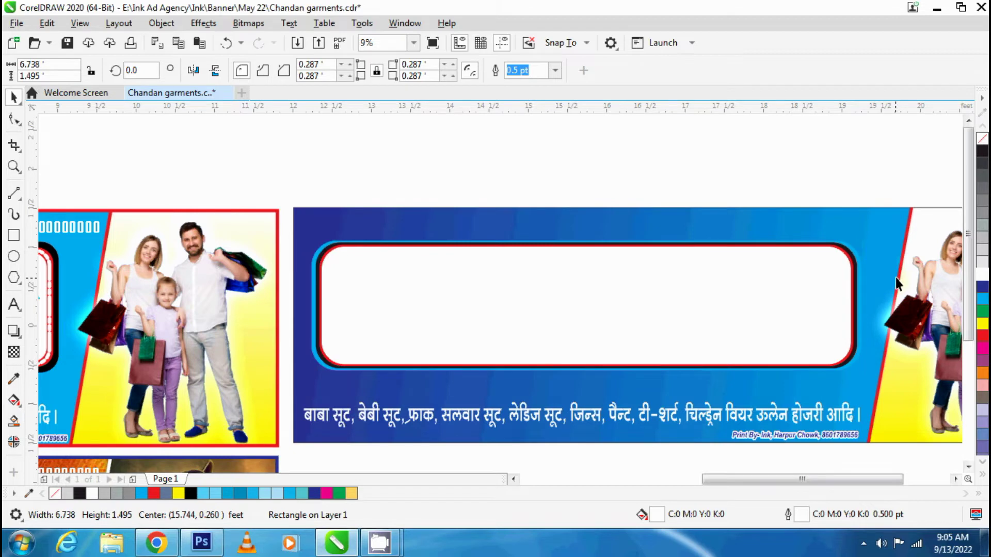
Step: Set the dotted white panel's outline width to 10 pt after trying 36 pt
scroll(896, 278, up, 2)
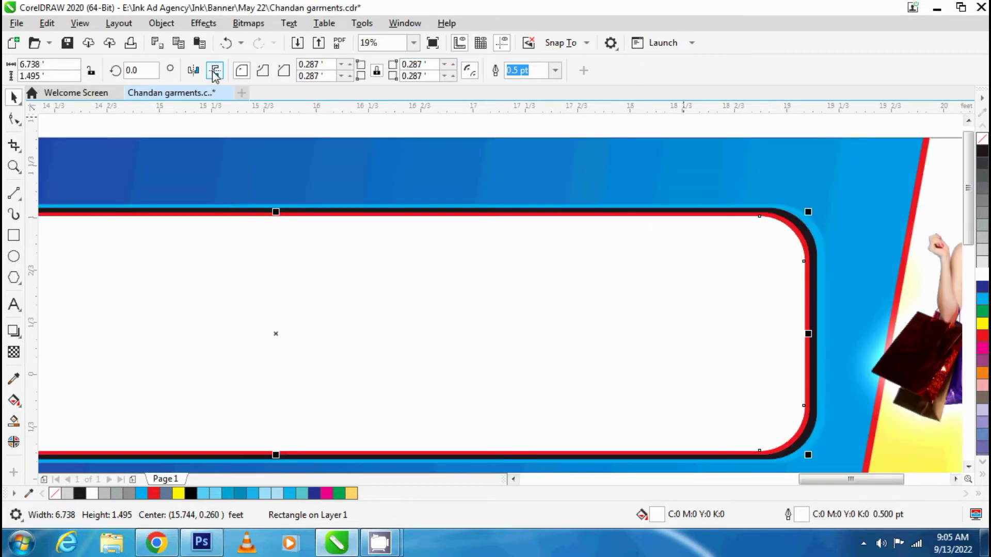
click(555, 71)
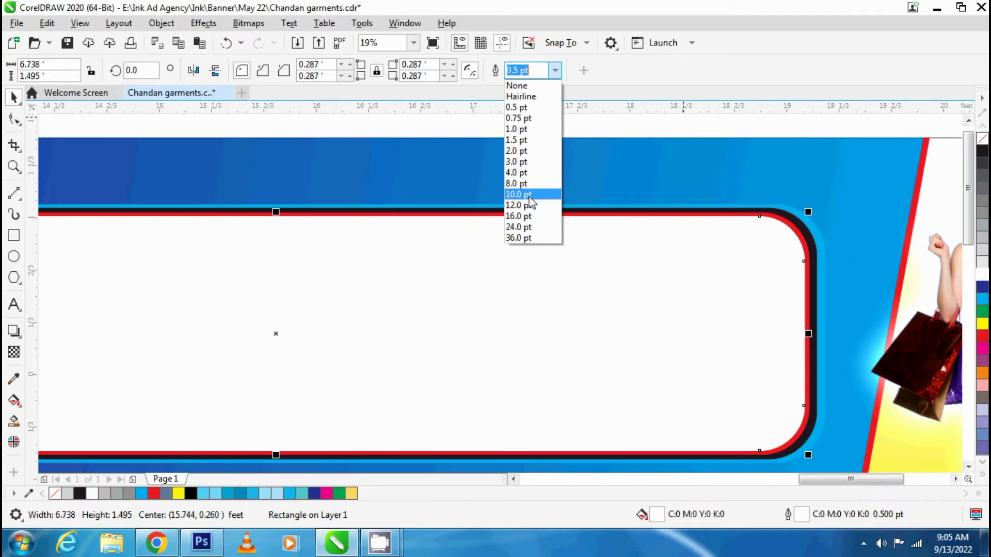
click(524, 238)
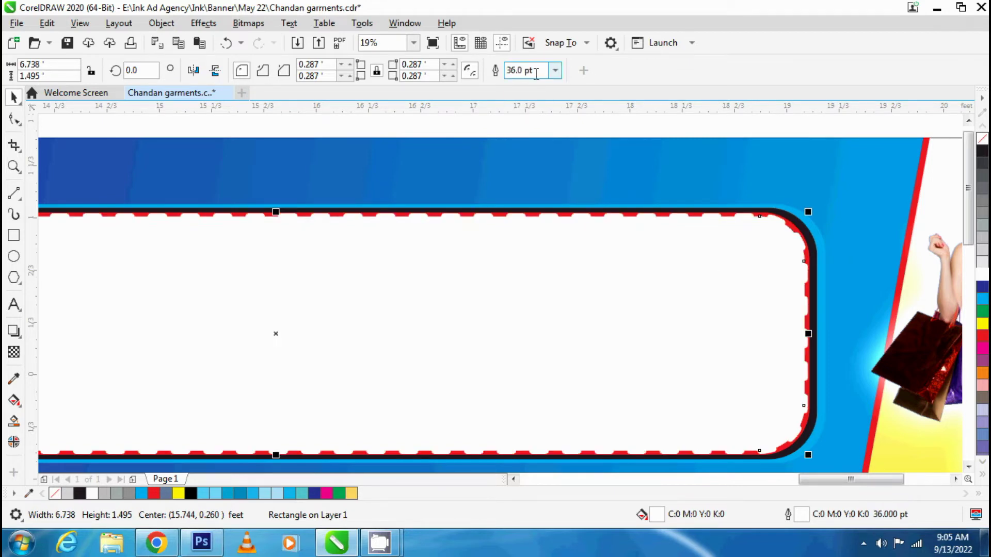
click(555, 71)
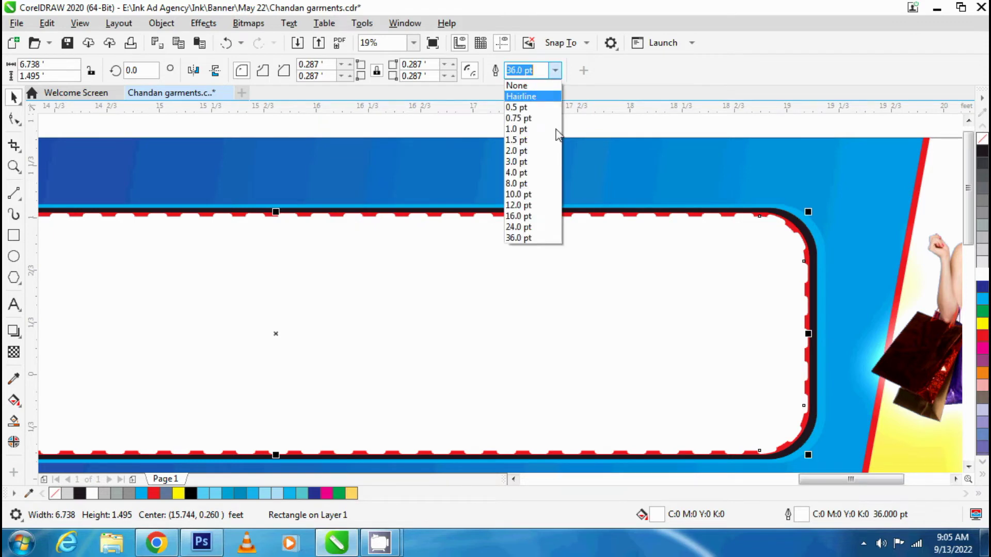
click(518, 194)
scroll(653, 232, down, 2)
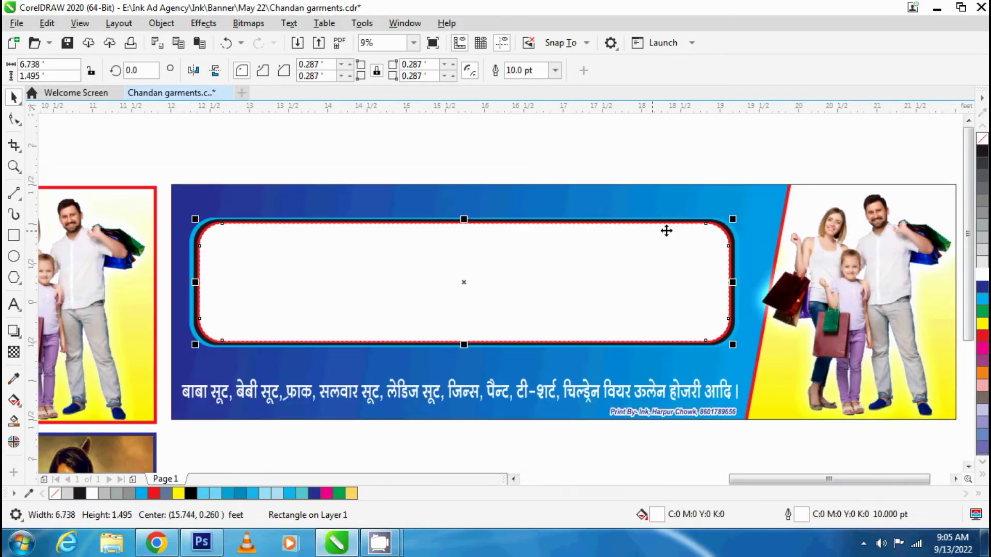
Step: Make a centred smaller copy of the dotted white panel, about 6.6 × 1.46 ft, and fill it red
scroll(756, 228, up, 2)
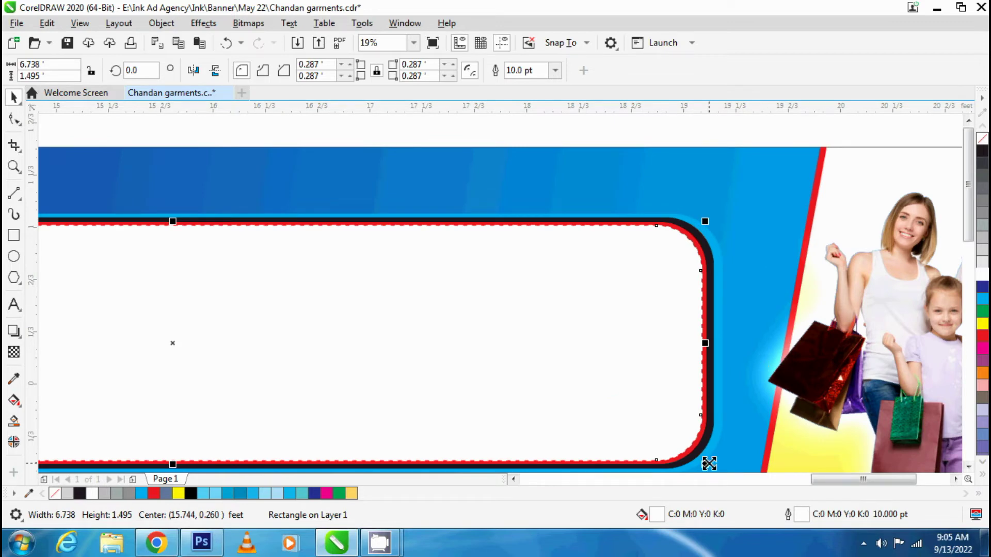
drag(709, 463, 698, 461)
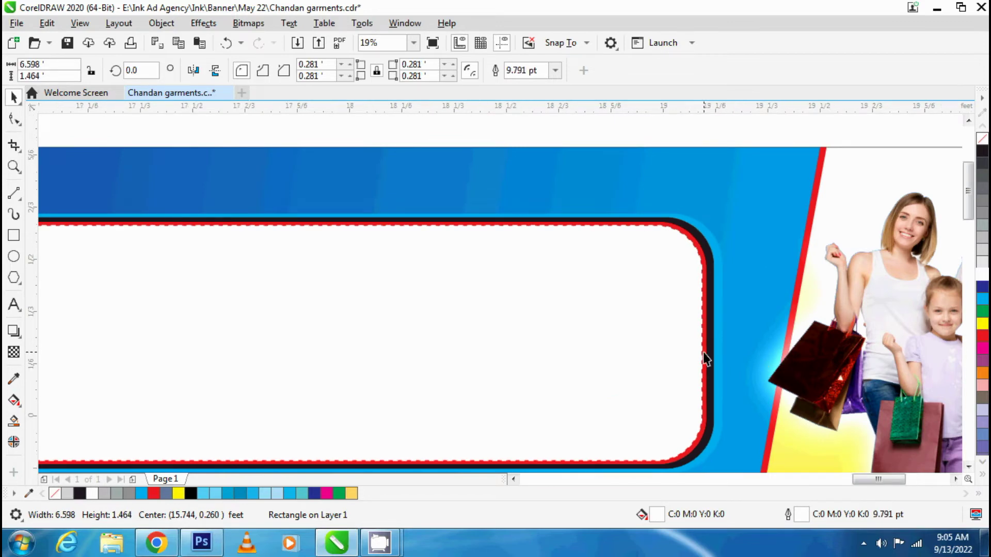
scroll(704, 352, up, 2)
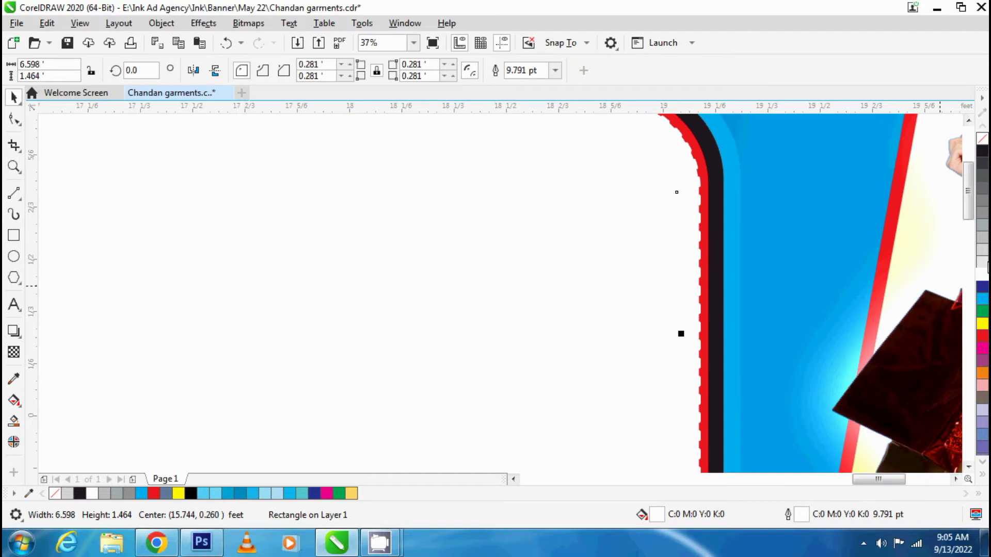
click(982, 341)
scroll(681, 263, down, 4)
scroll(680, 263, up, 4)
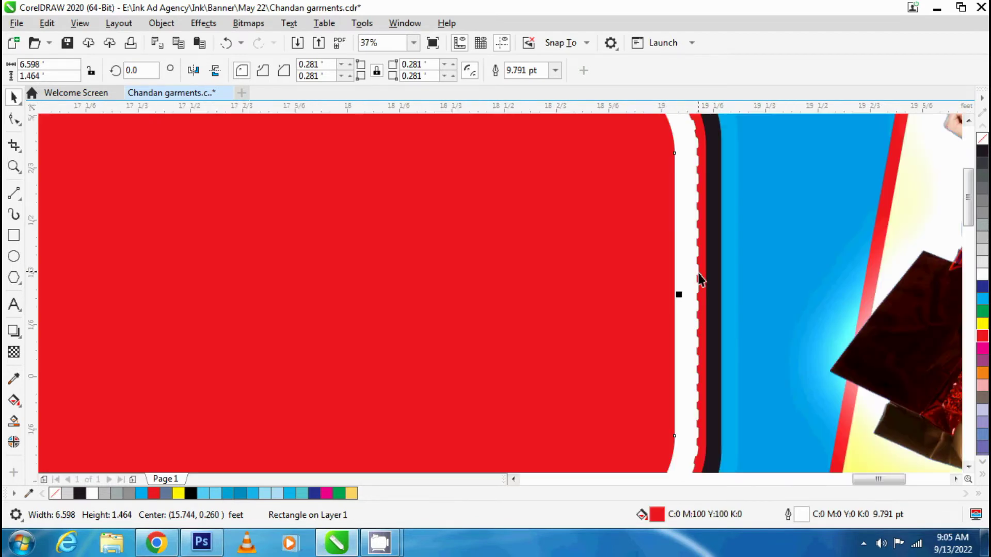
Step: Widen the new red panel evenly about its centre to about 6.7 ft, leaving a thin white border at both ends
scroll(700, 279, up, 2)
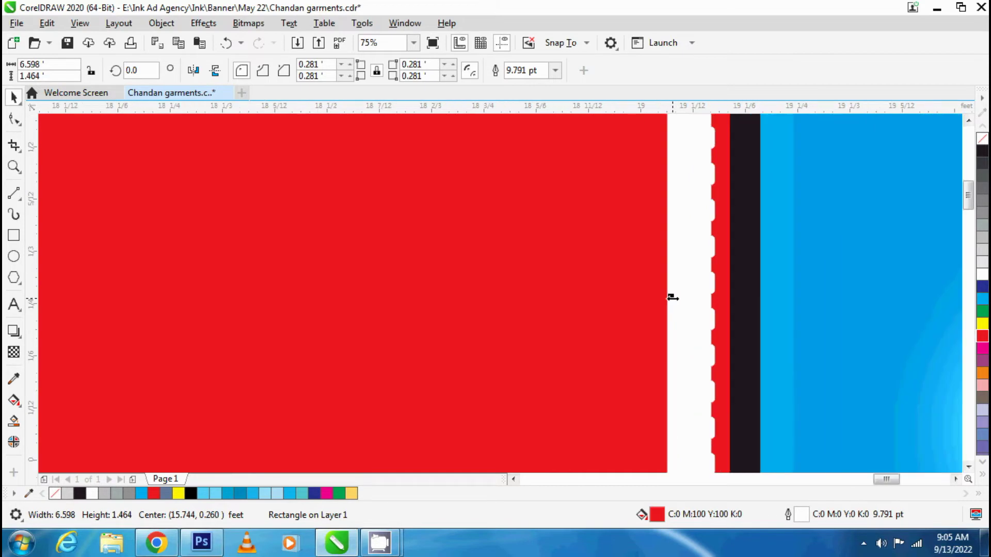
drag(671, 298, 695, 298)
click(702, 259)
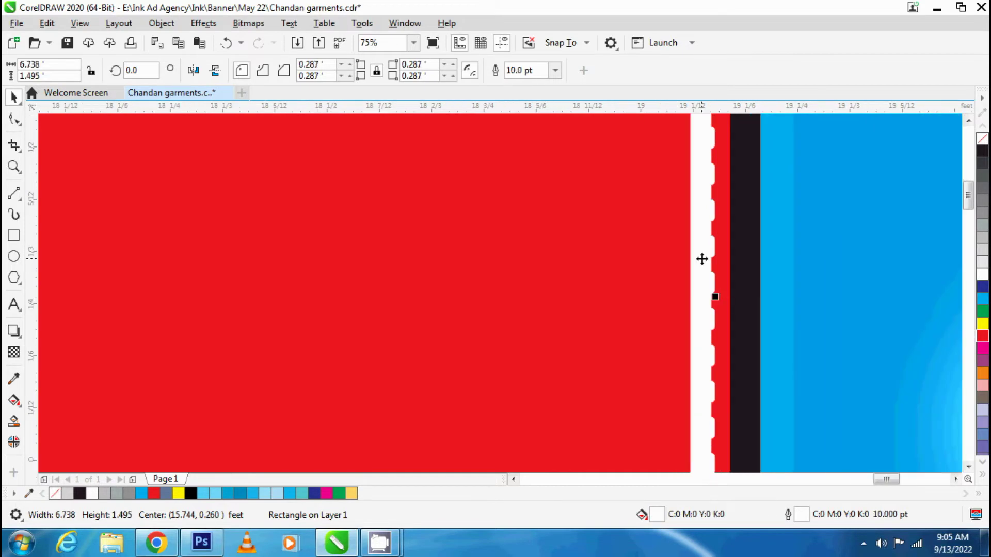
scroll(702, 259, down, 4)
scroll(702, 259, up, 4)
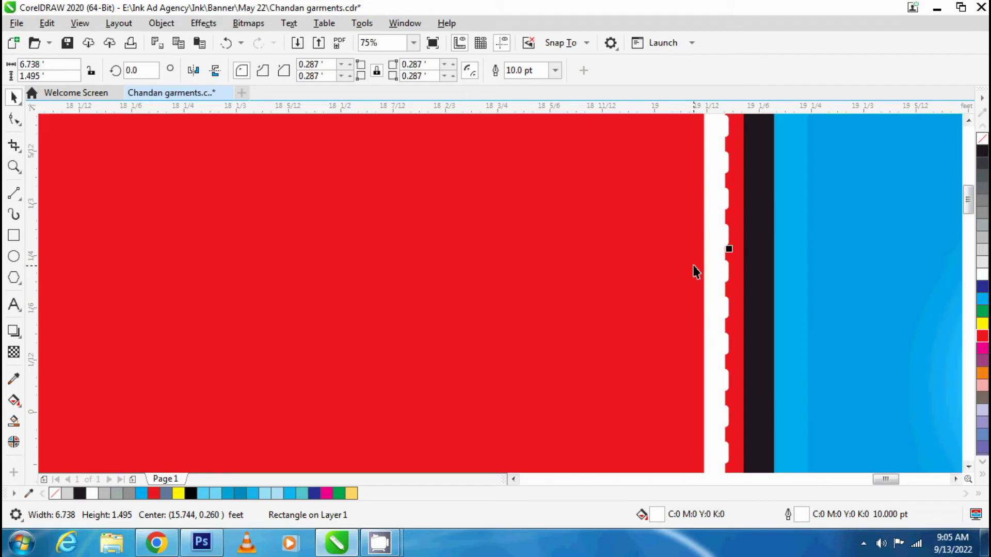
click(696, 271)
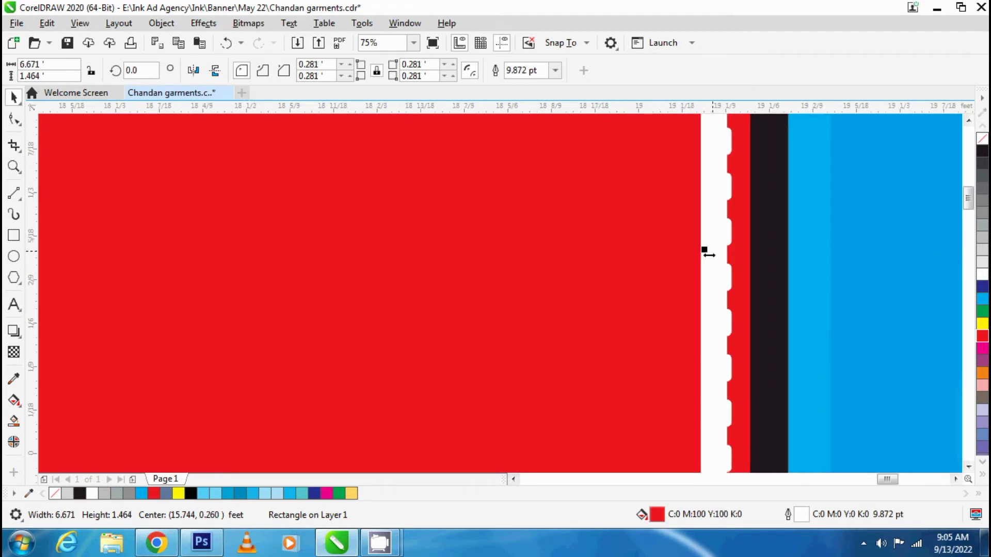
key(Escape)
click(701, 250)
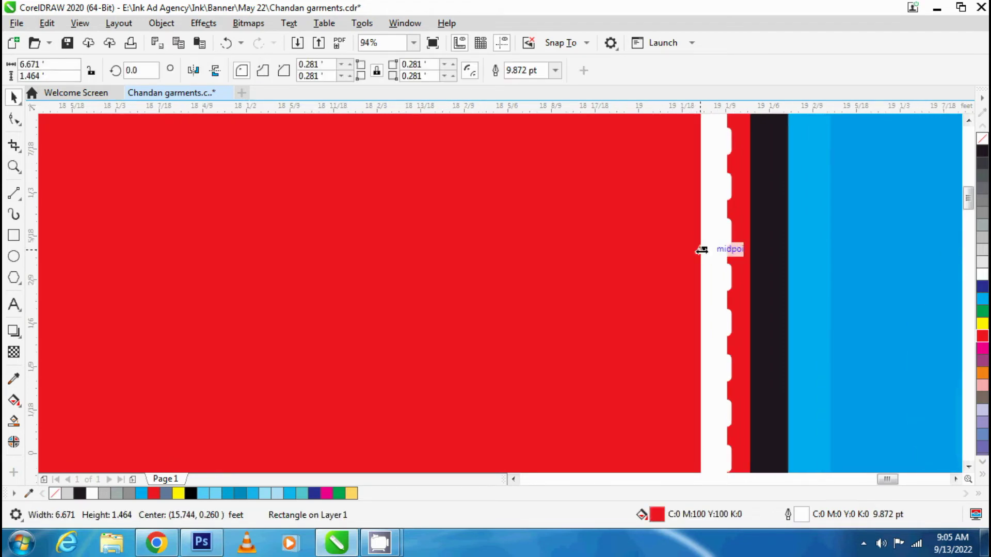
key(Escape)
scroll(630, 250, right, 1)
click(638, 246)
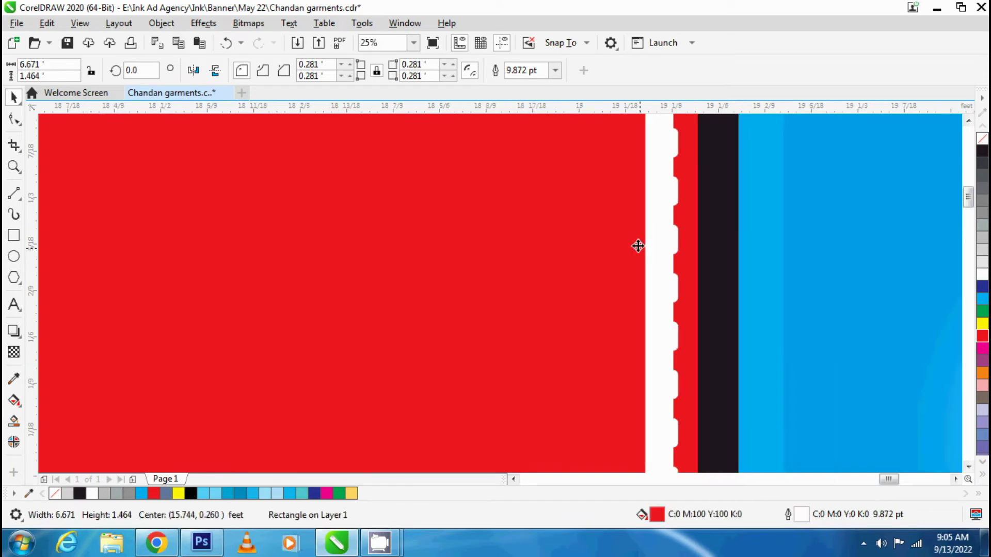
drag(652, 258, 663, 259)
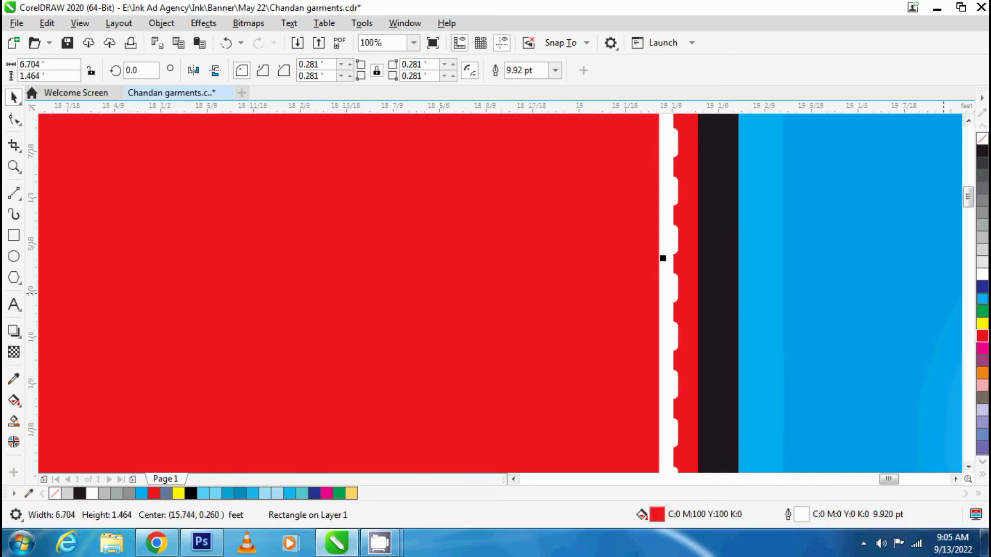
Step: Colour the inner red panel's outline red and change its line style from dotted to solid
right_click(984, 339)
scroll(749, 284, down, 2)
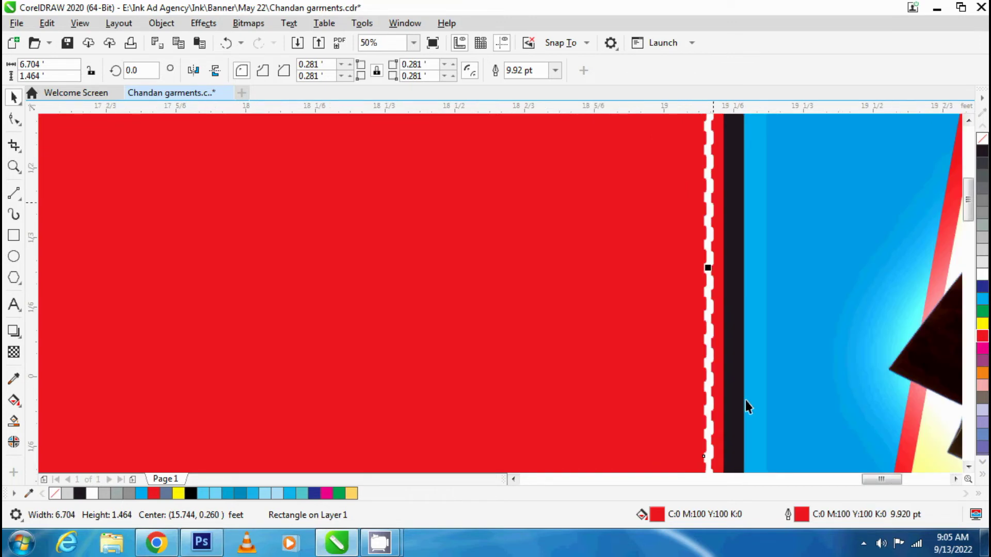
double_click(788, 516)
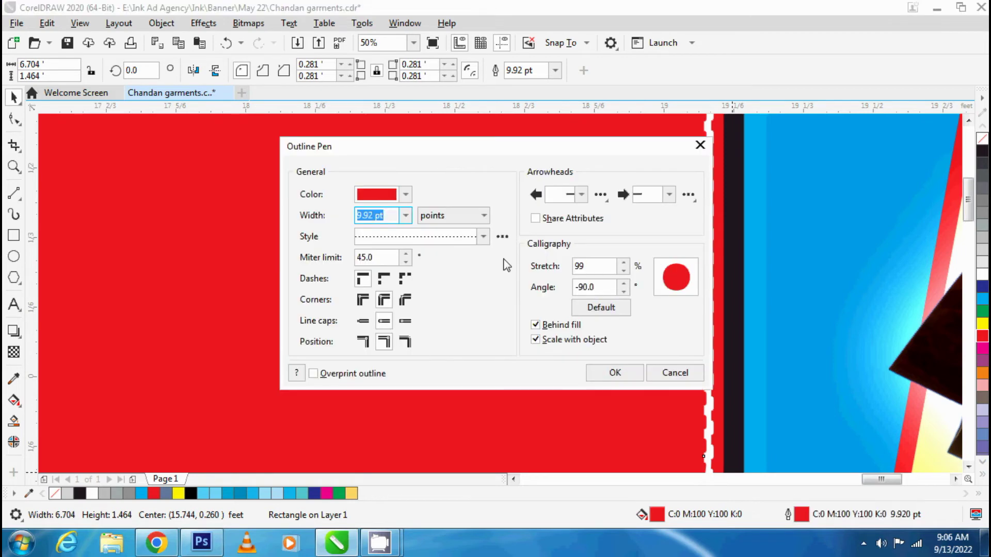
click(484, 237)
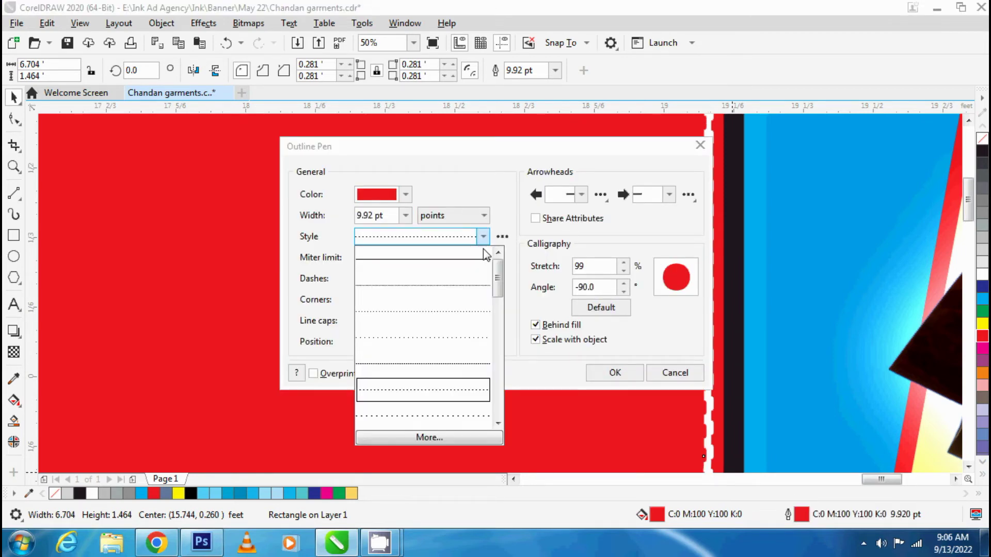
click(479, 268)
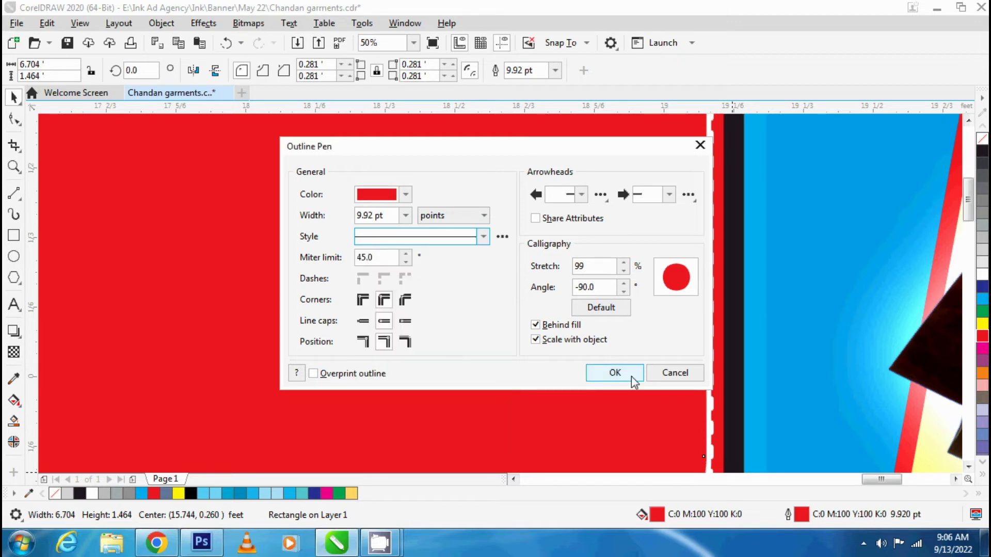
click(630, 376)
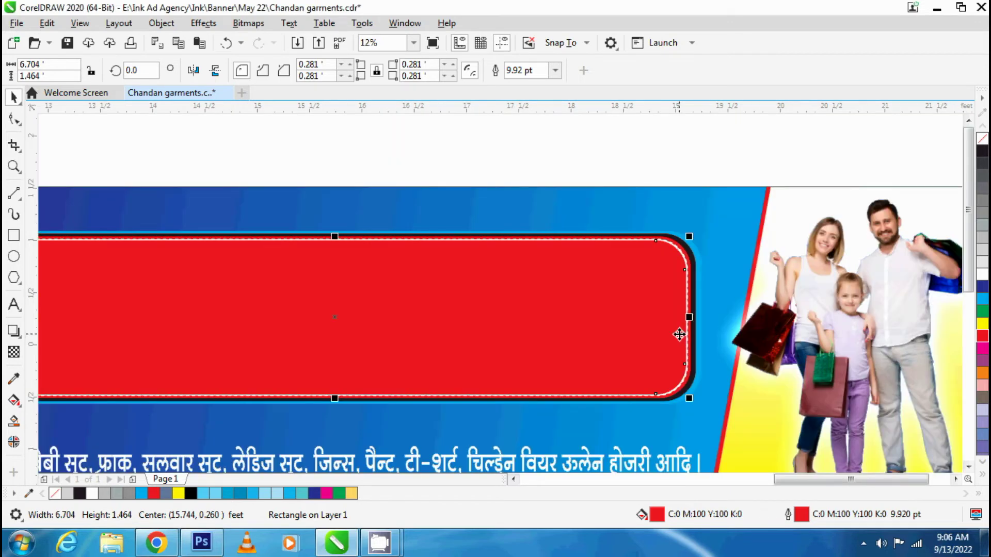
Step: Set the dotted white panel's outline width to 36 pt and fill the red panel inside it white
click(691, 167)
scroll(690, 167, up, 2)
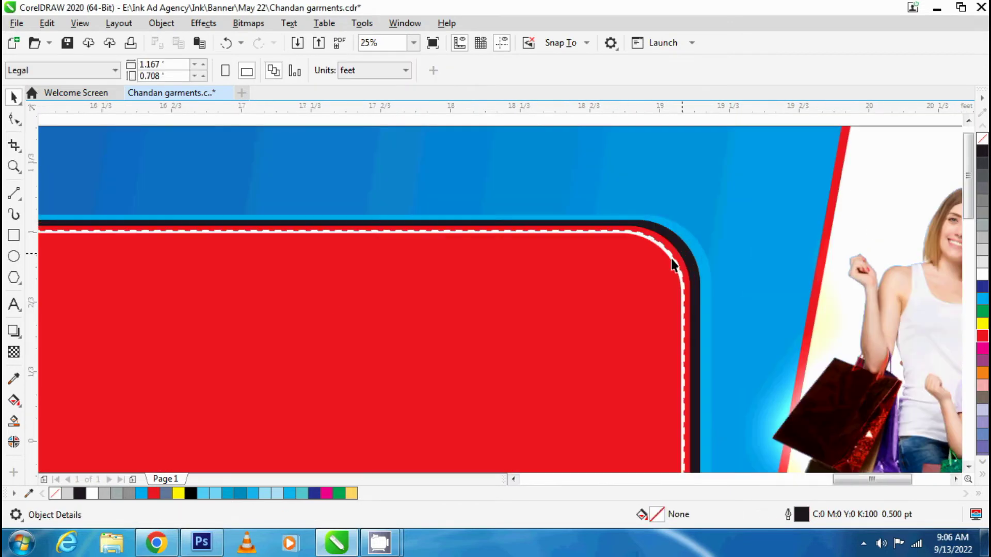
click(672, 264)
scroll(672, 265, up, 1)
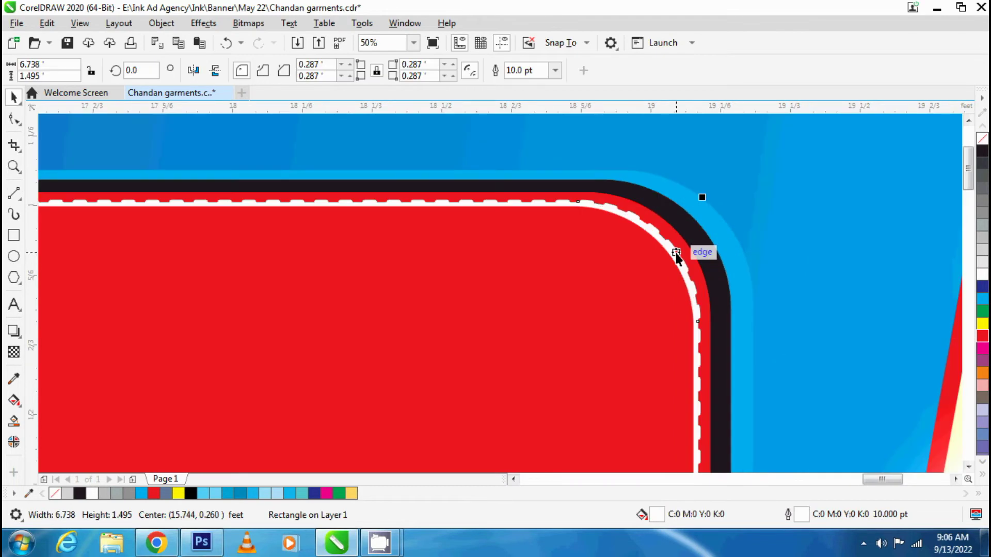
click(560, 73)
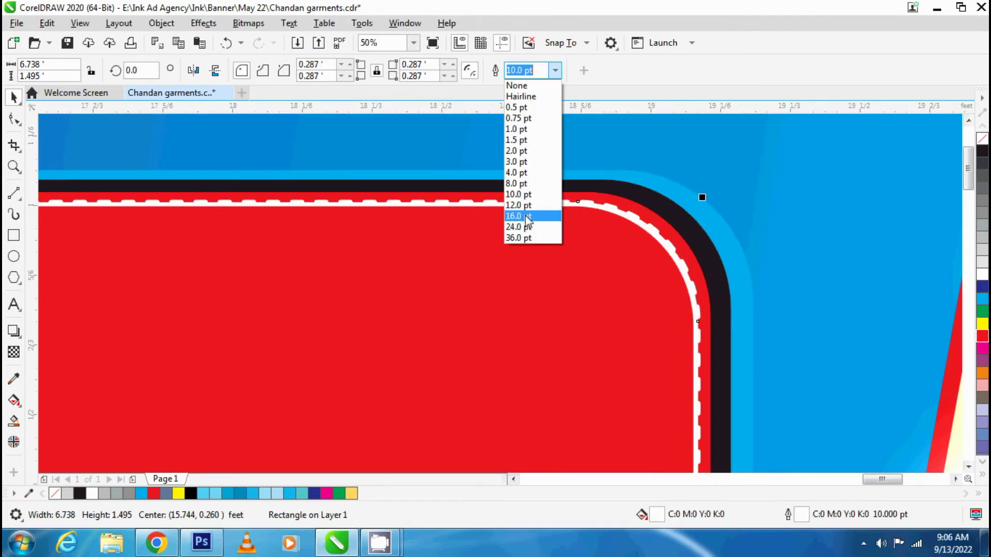
click(527, 216)
scroll(695, 267, down, 3)
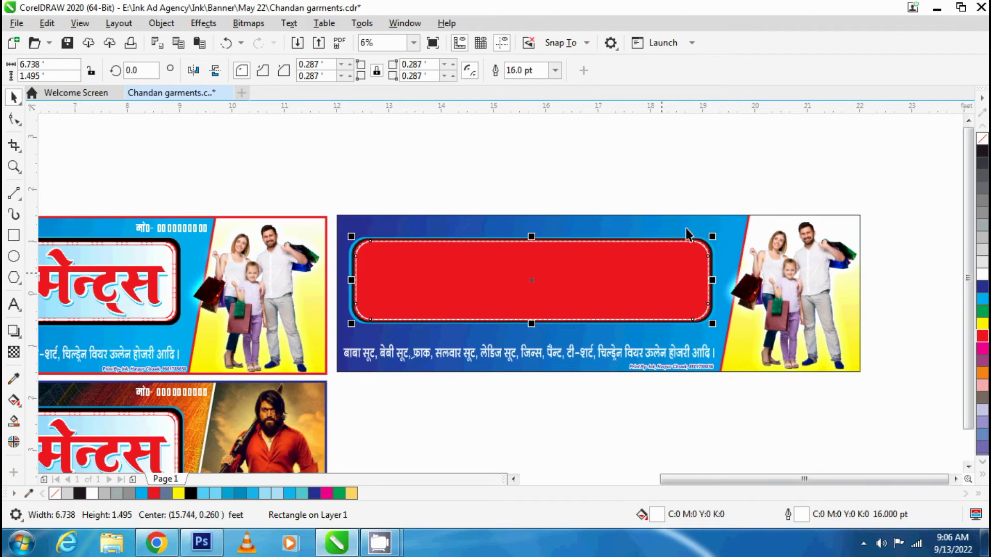
scroll(721, 273, up, 1)
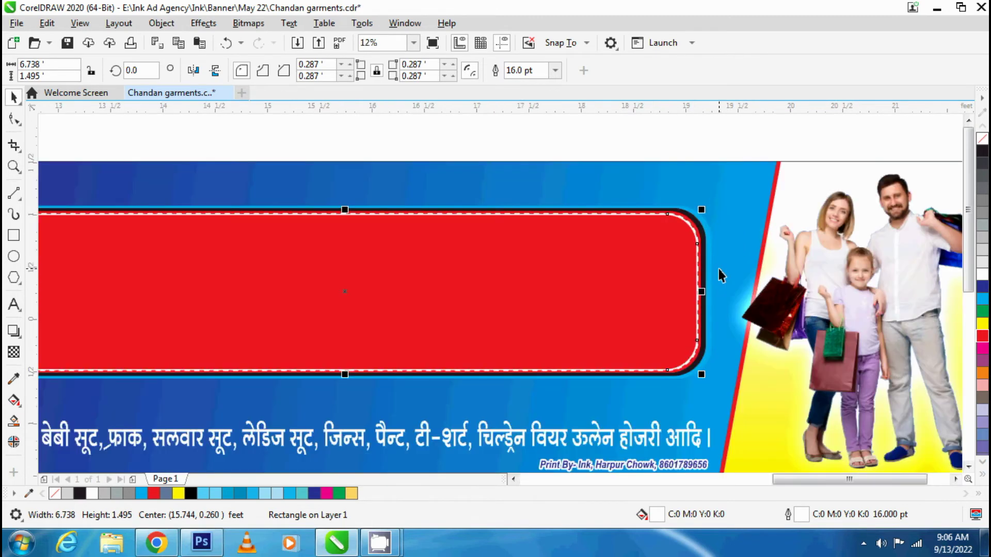
click(523, 76)
click(534, 240)
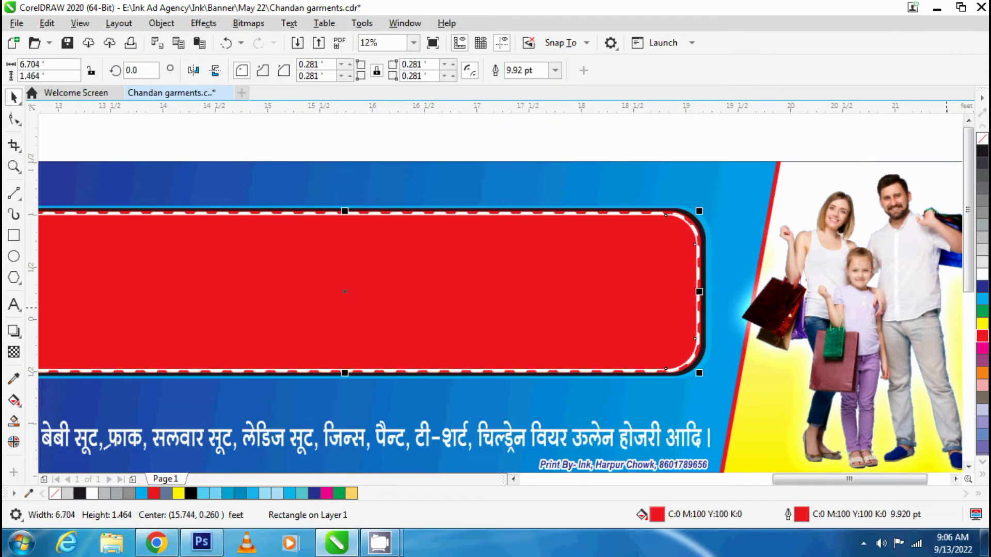
click(982, 272)
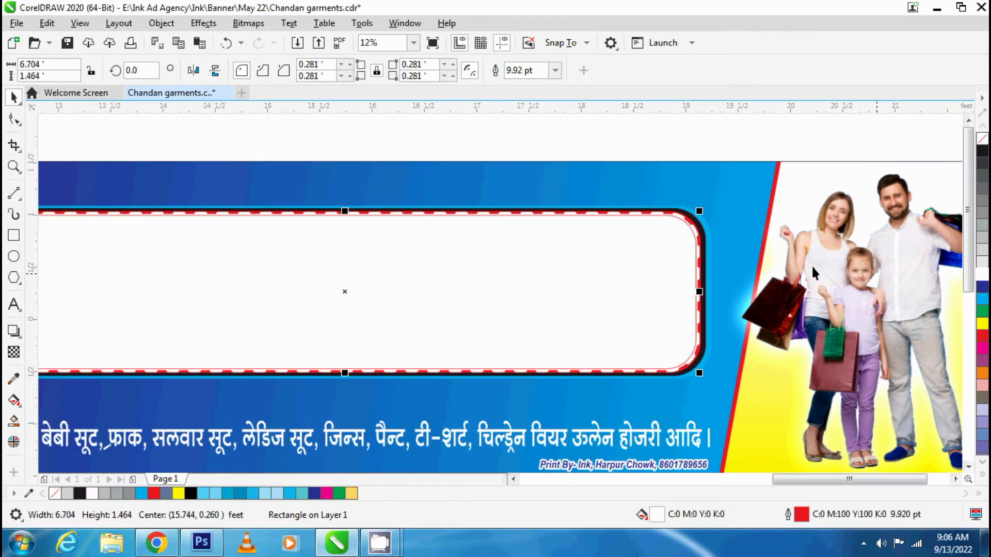
Step: Try narrowing the inner white panel evenly about its centre to about 6.68 ft, and undo the change
scroll(697, 289, up, 2)
scroll(695, 288, up, 2)
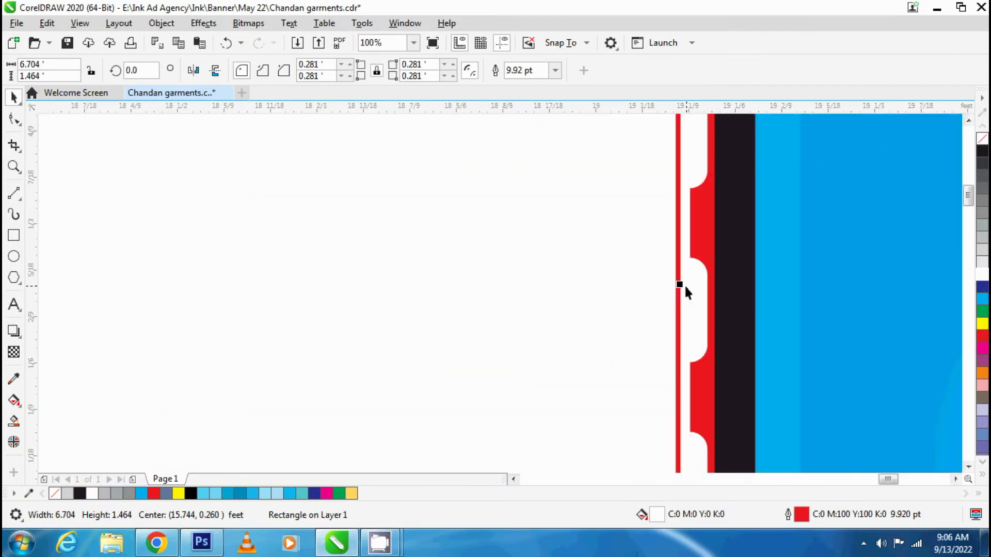
drag(685, 287, 673, 280)
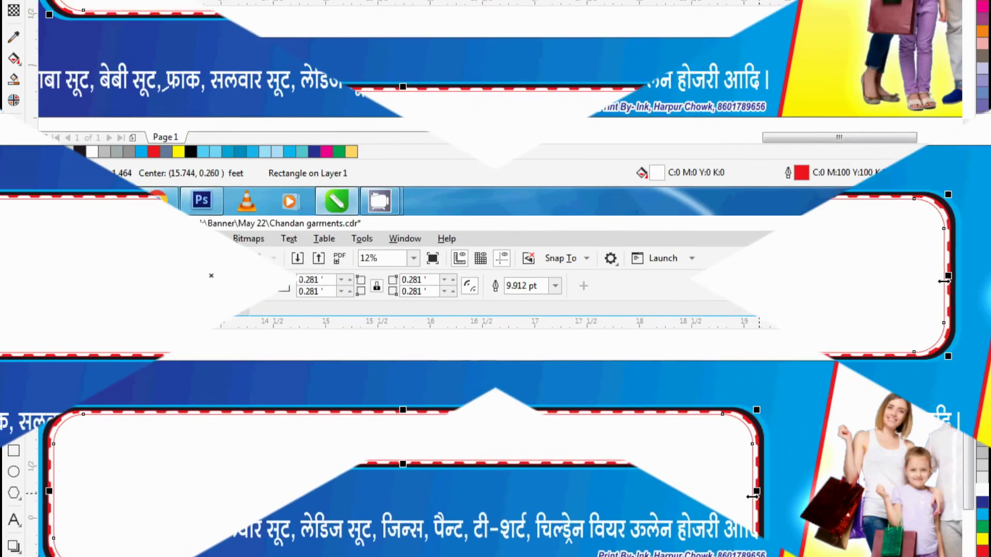
scroll(419, 354, up, 2)
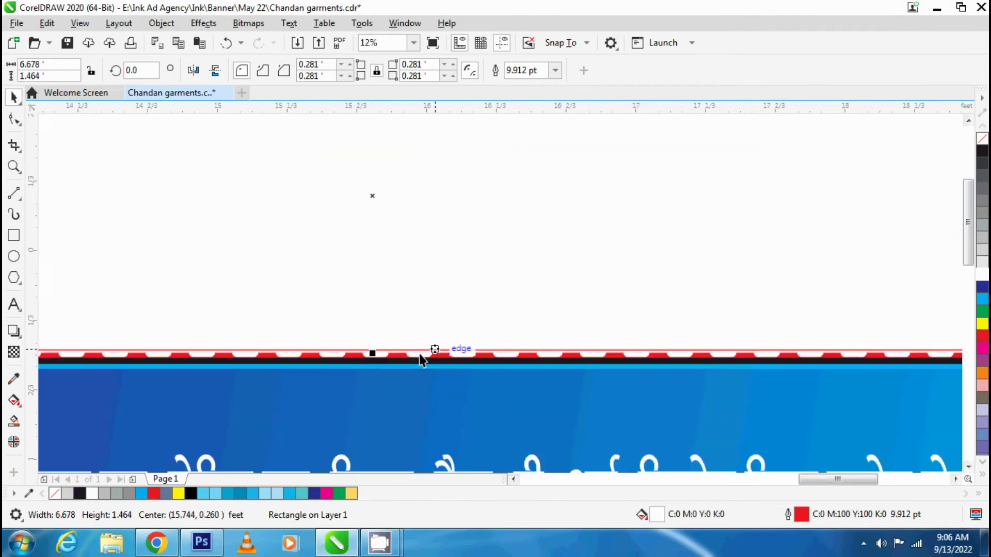
scroll(419, 354, up, 1)
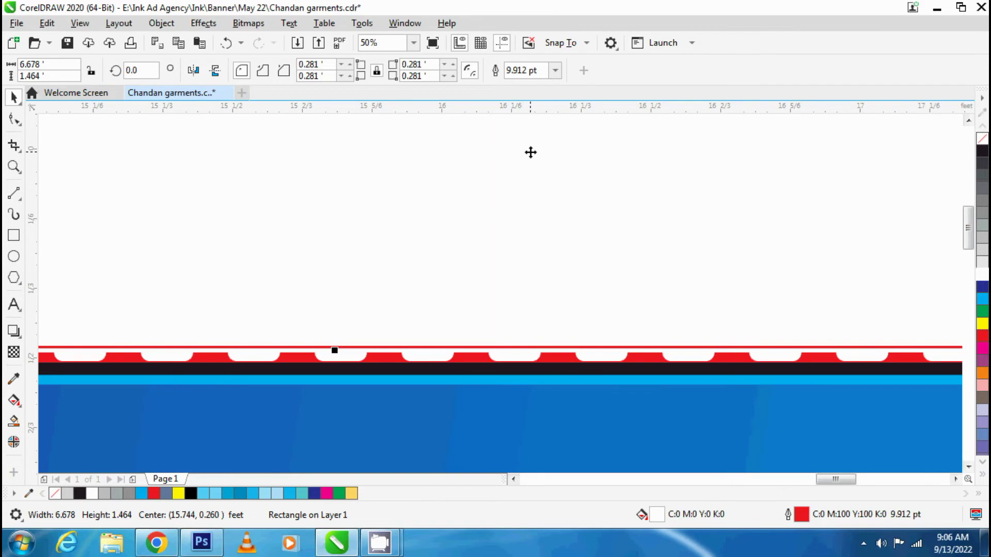
key(ctrl+z)
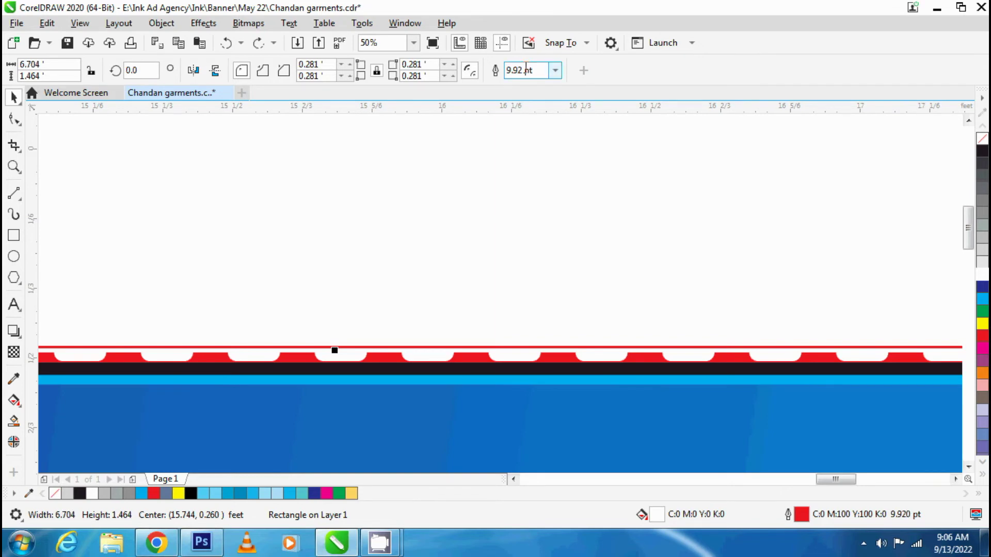
Step: Set the solid red outline of the inner white panel to 24 pt
click(555, 71)
click(537, 233)
key(F4)
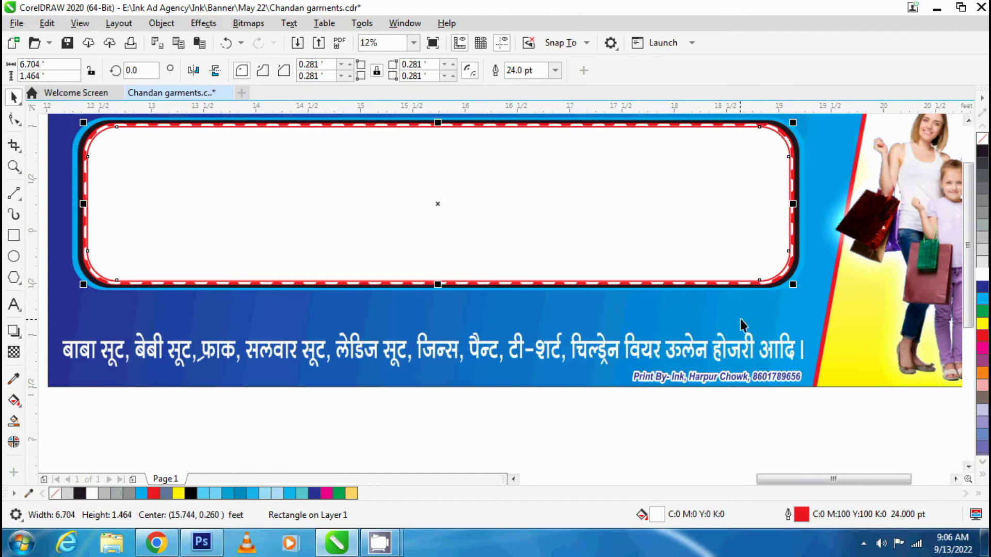
scroll(789, 219, up, 1)
scroll(789, 219, up, 1)
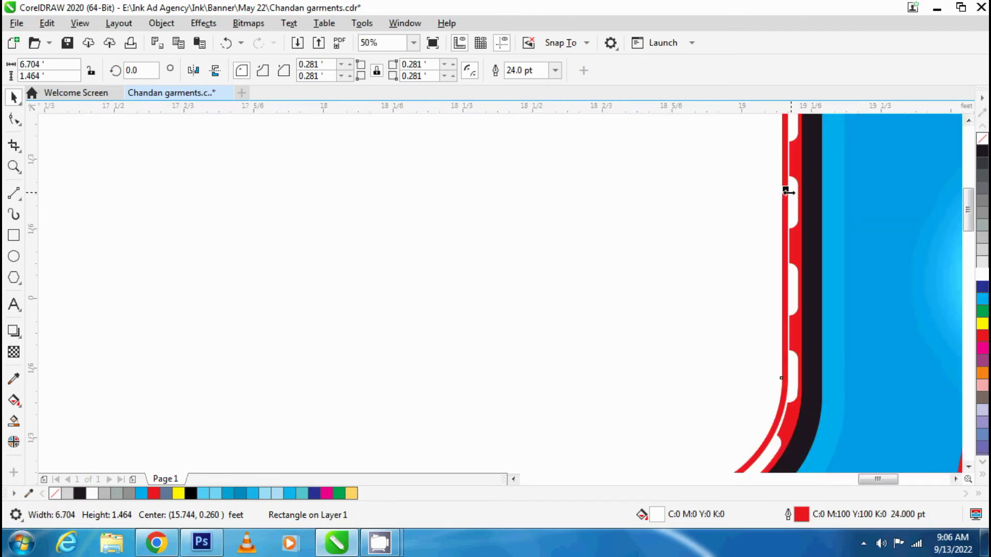
drag(786, 191, 782, 190)
scroll(782, 190, down, 3)
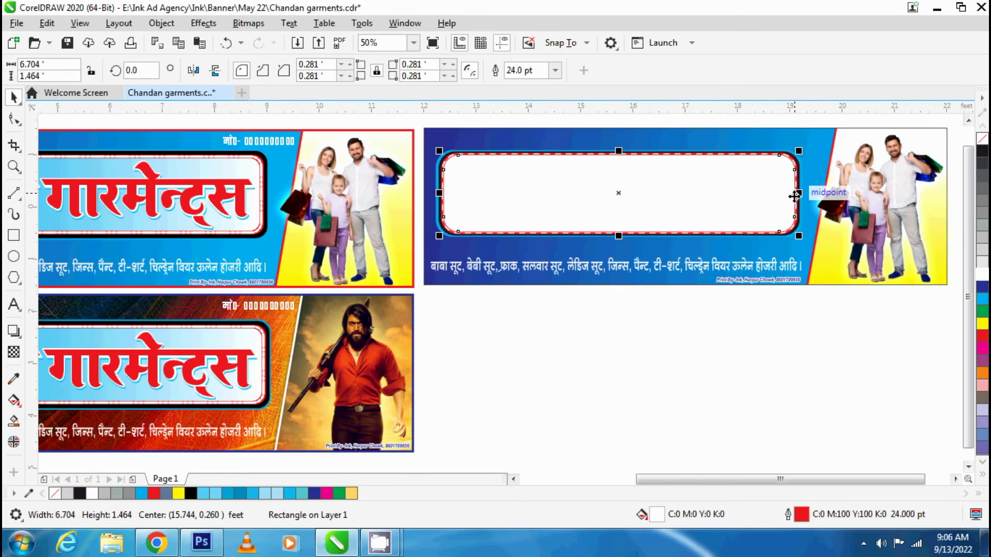
scroll(664, 168, up, 1)
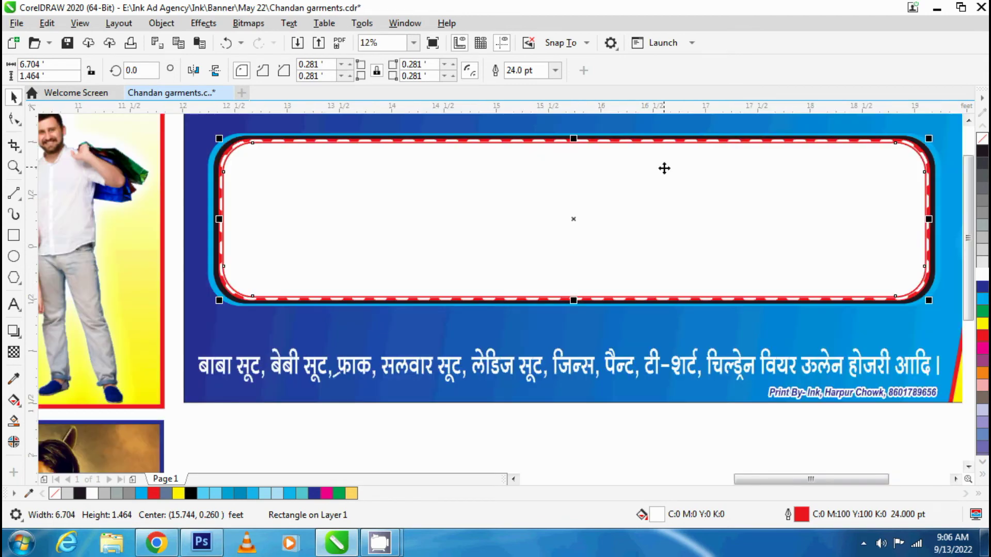
scroll(501, 339, down, 1)
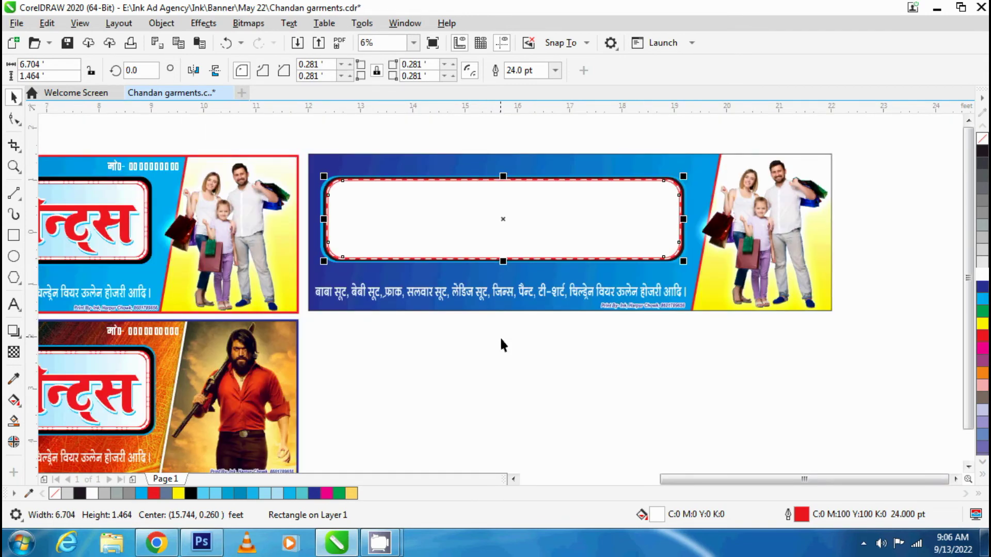
click(500, 336)
Step: Copy the red shop title from the finished blue banner and place it centred inside the new banner's white panel
scroll(504, 226, left, 3)
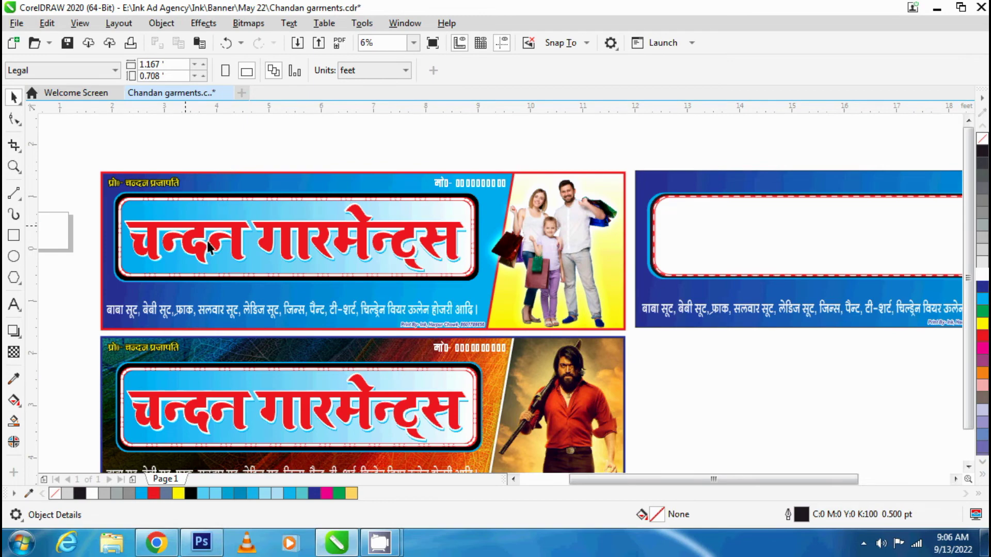
click(272, 248)
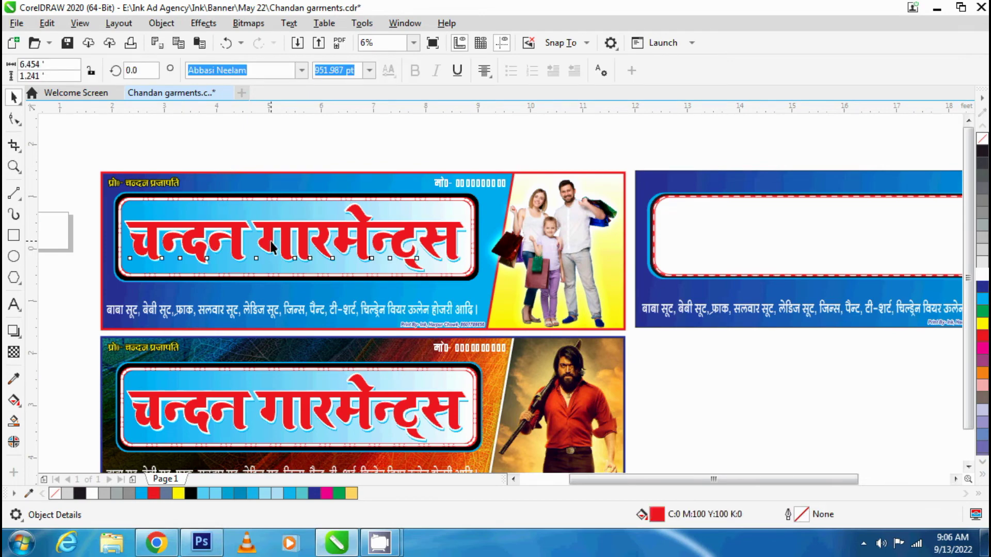
drag(272, 248, 666, 249)
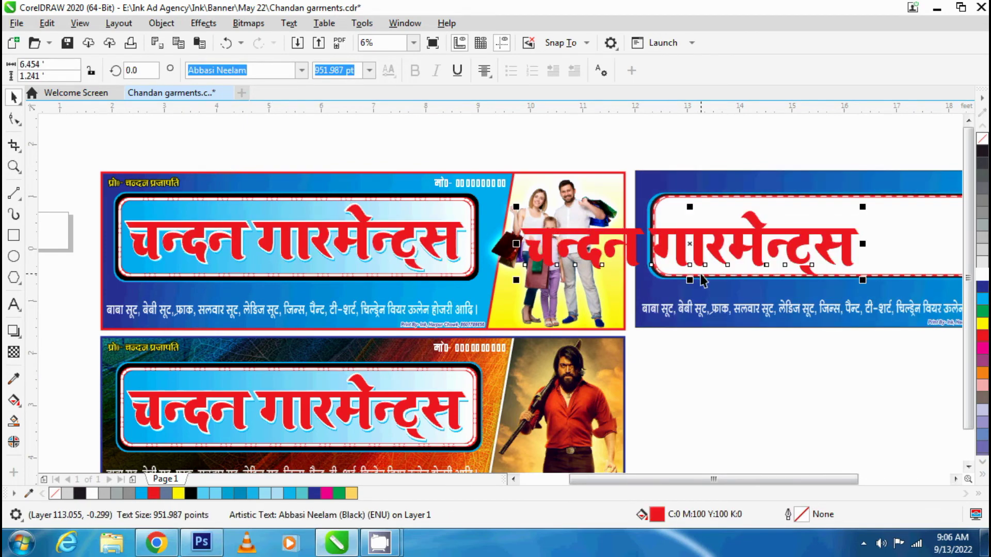
scroll(365, 238, down, 2)
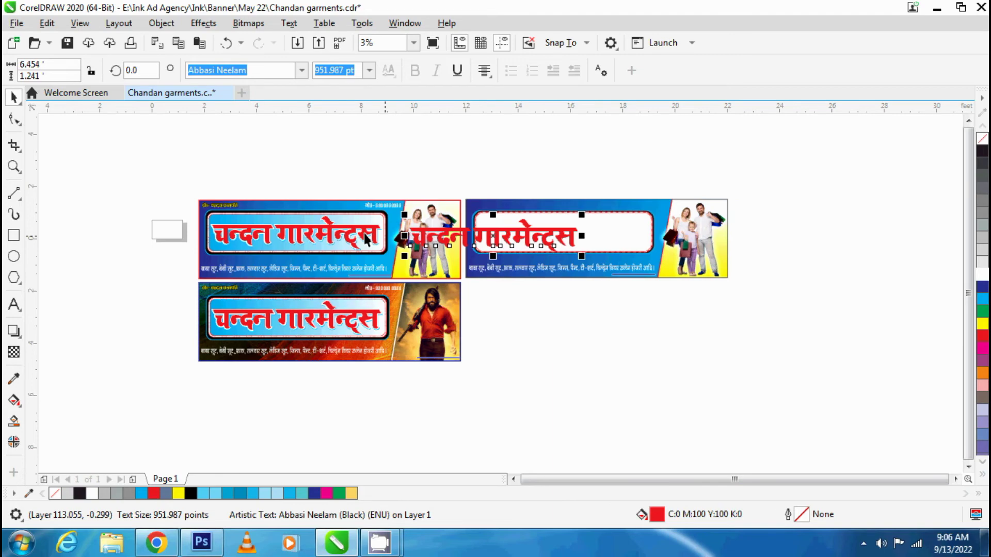
scroll(408, 258, up, 2)
scroll(271, 237, up, 2)
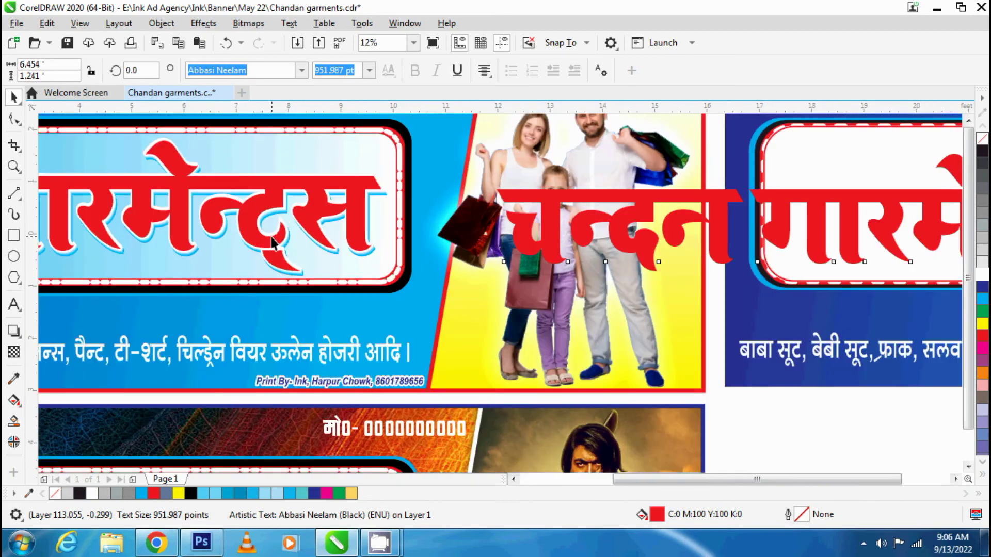
scroll(271, 237, down, 2)
scroll(773, 234, right, 3)
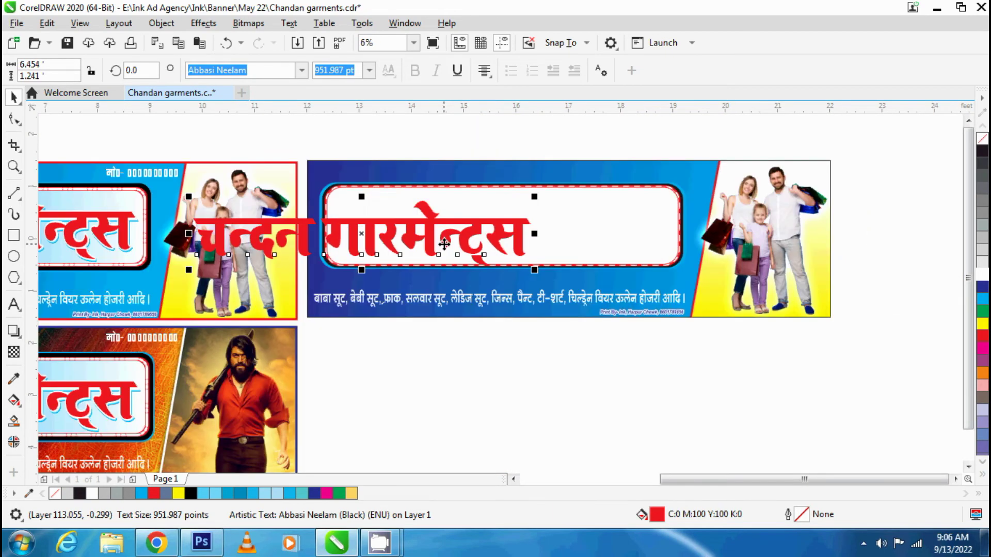
drag(444, 244, 564, 233)
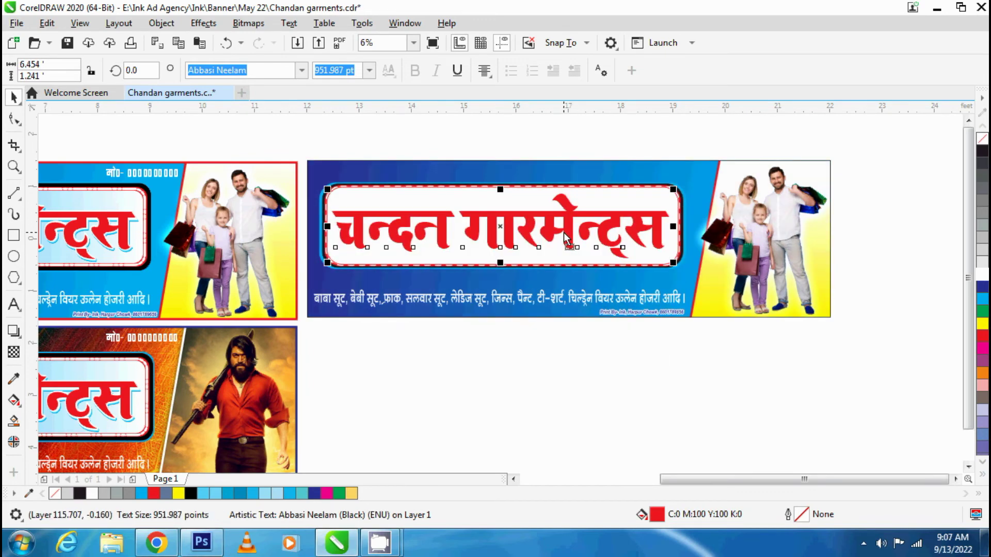
Step: Colour the title's fill and outline cyan, with a 36 pt outline, round corners and round line caps
click(983, 300)
right_click(983, 300)
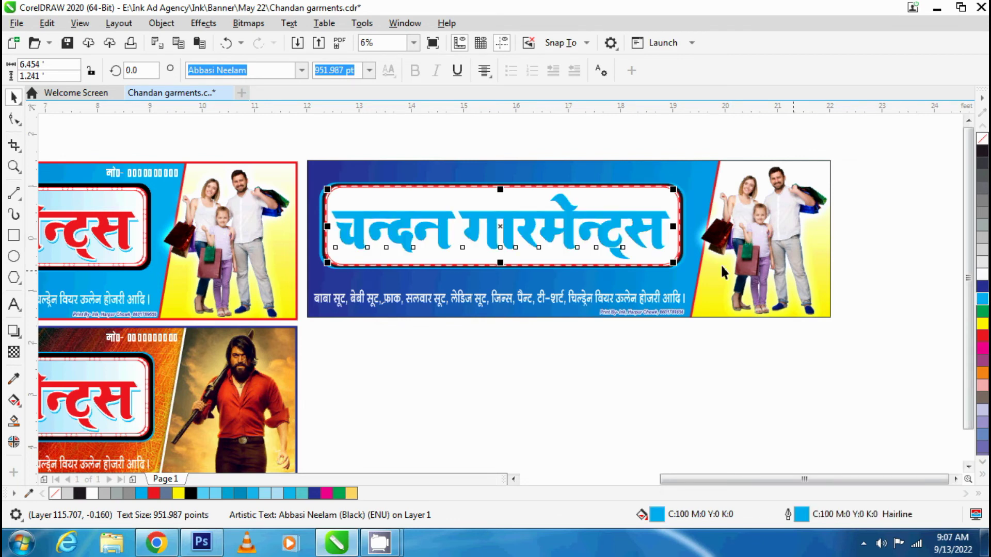
key(F12)
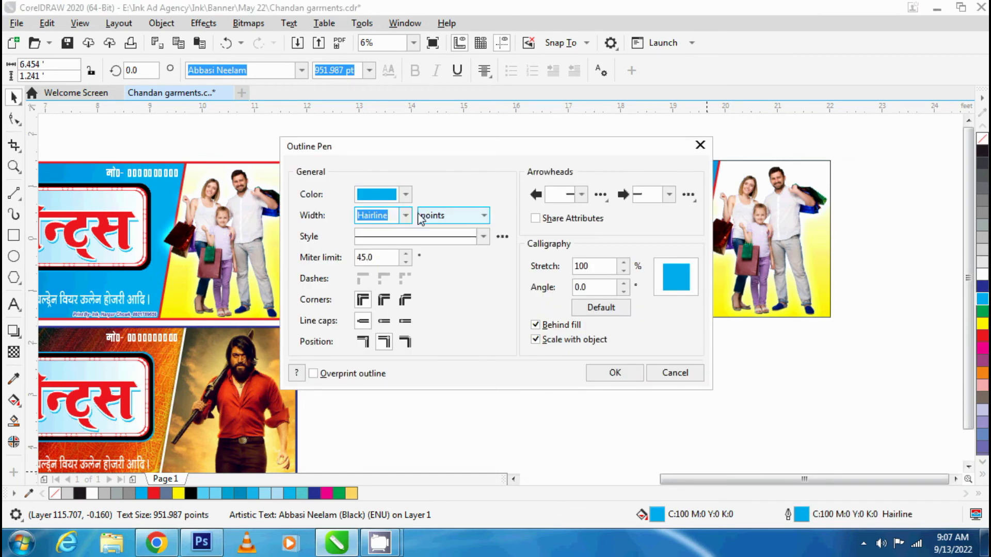
click(406, 215)
click(398, 383)
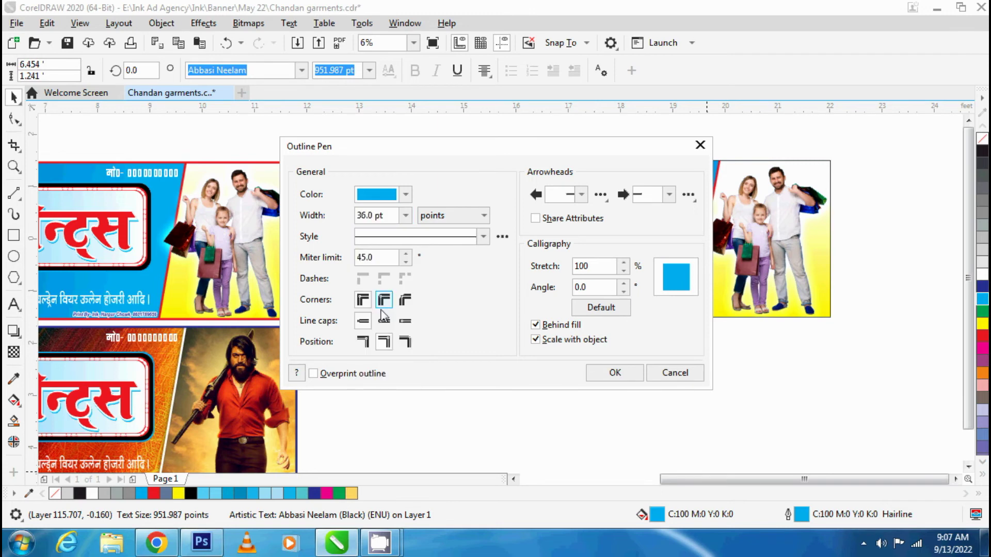
click(383, 300)
click(383, 321)
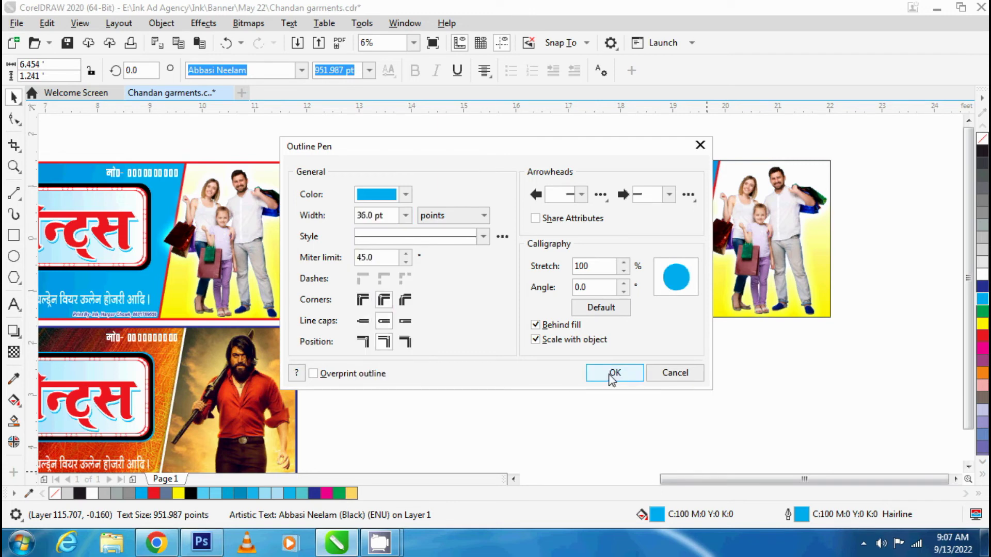
click(614, 374)
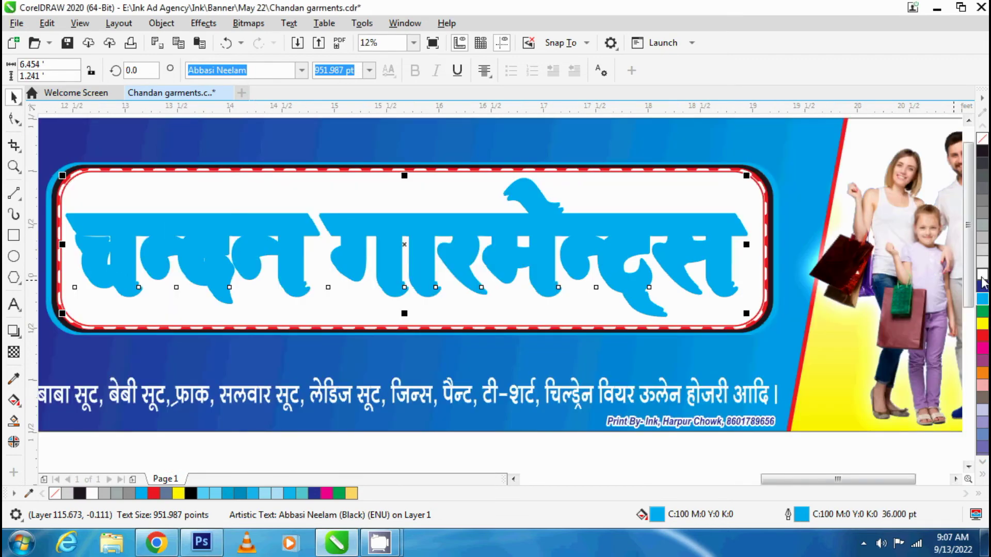
Step: Make the title copy offset slightly up and left of the cyan one white in fill and outline, with a 16 pt outline
click(982, 276)
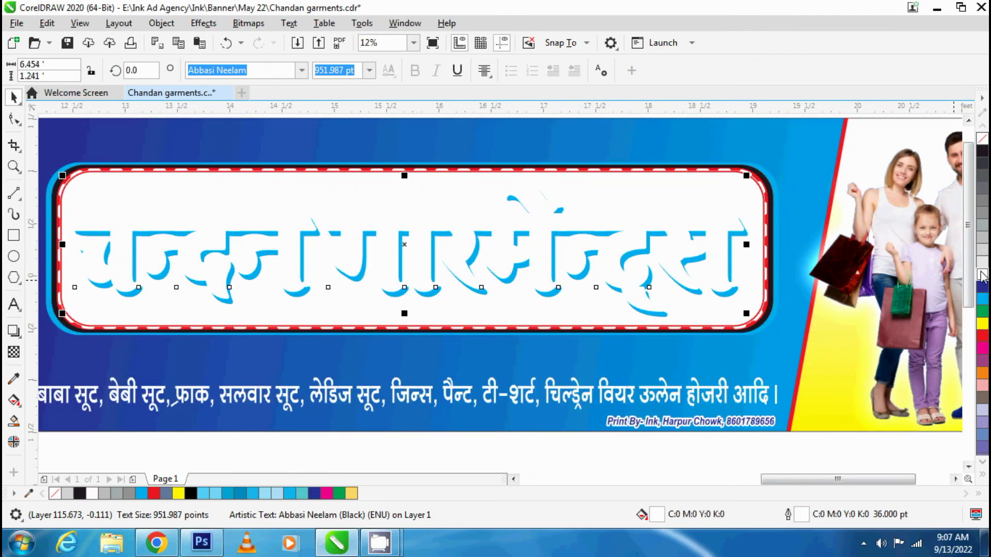
double_click(788, 515)
click(405, 215)
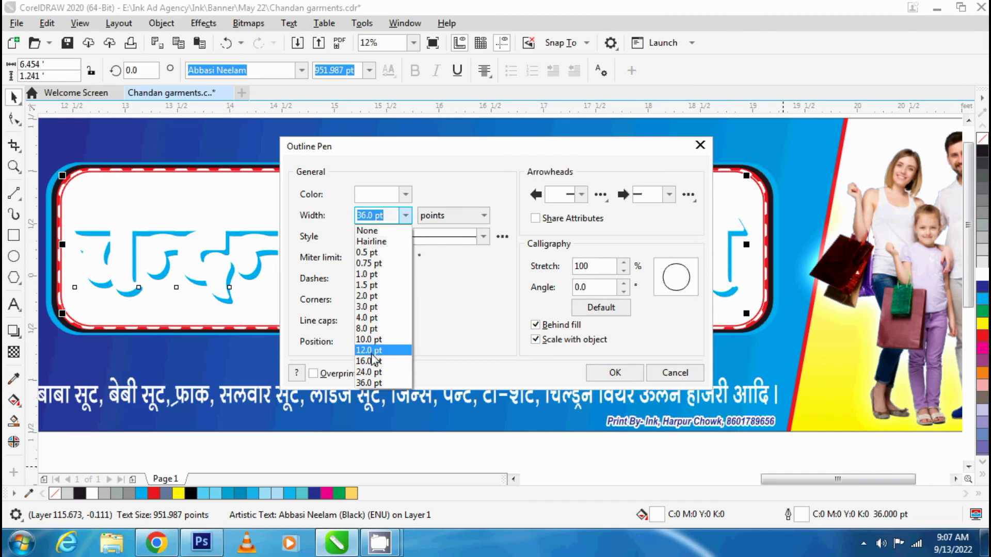
click(372, 360)
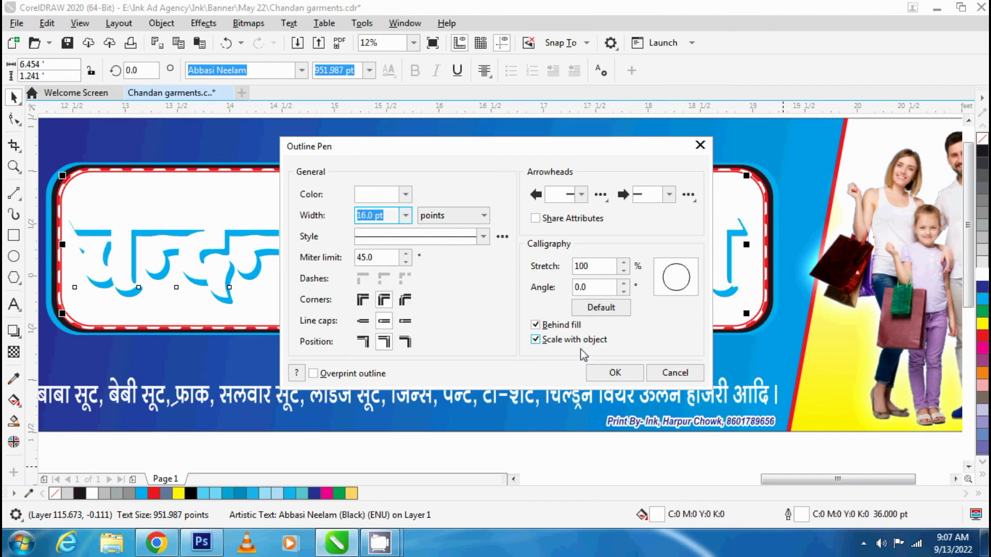
key(Return)
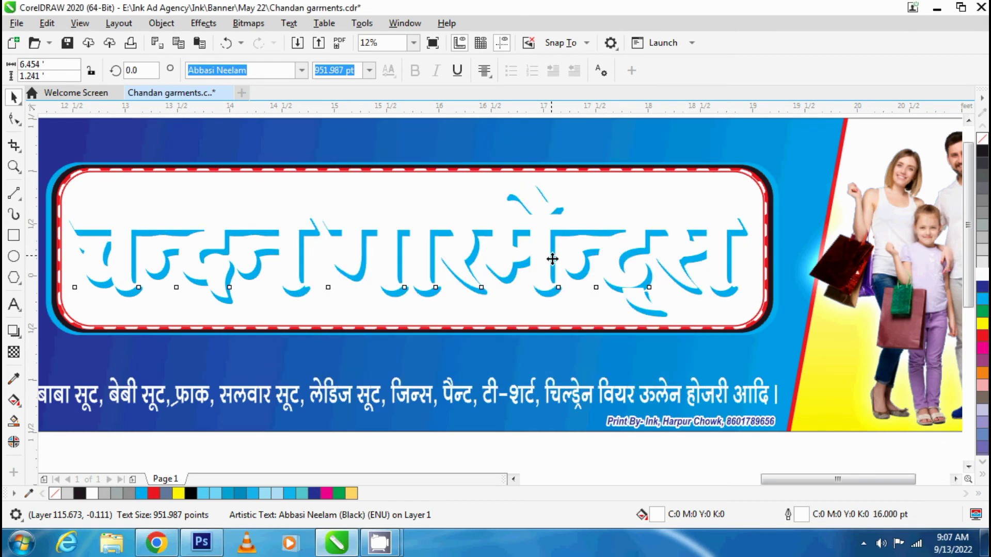
Step: Copy the white title to just above the panel and fill the copy red, keeping its white outline
scroll(552, 260, down, 2)
right_click(538, 182)
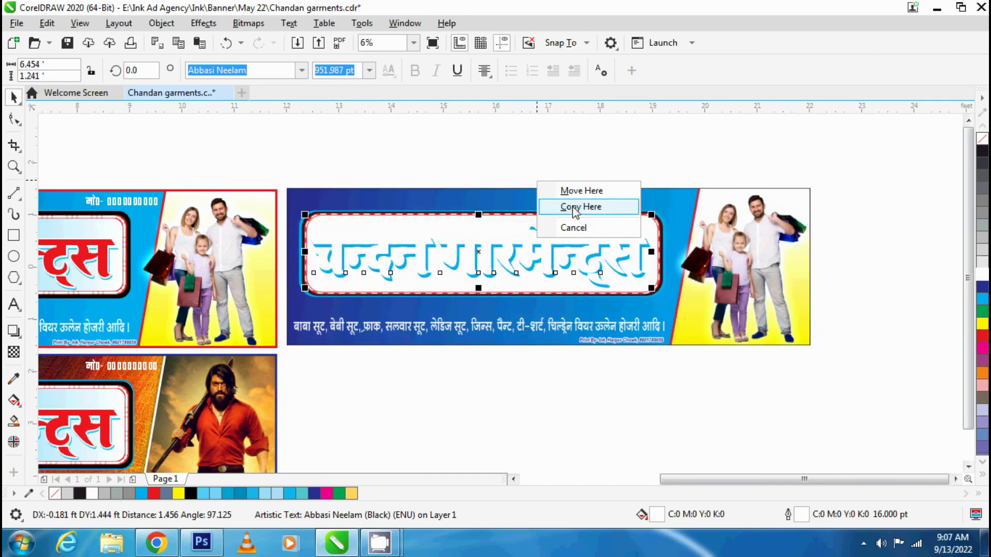
click(572, 207)
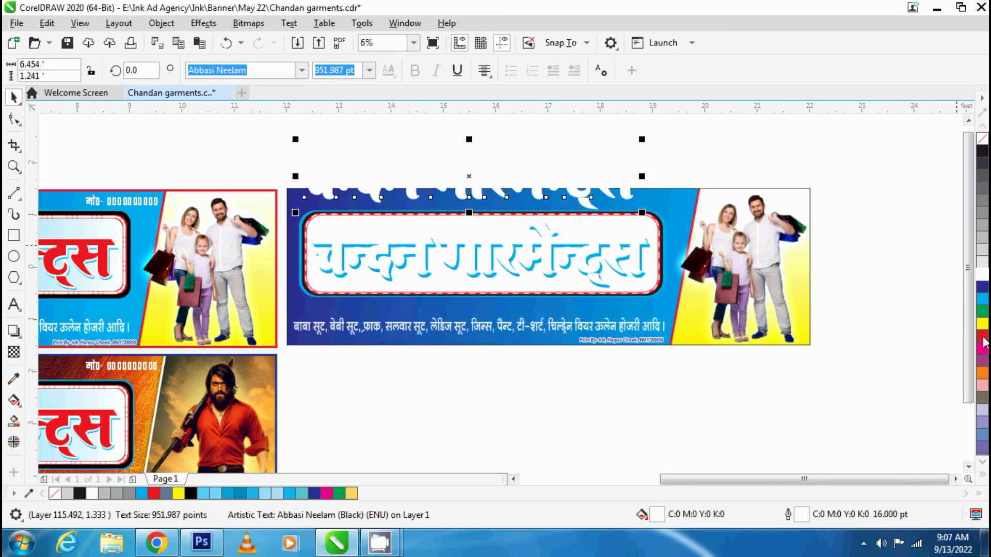
click(984, 341)
key(Escape)
Step: Blend the white title inside the panel into the cyan title behind it with 100 steps
scroll(570, 267, up, 2)
click(569, 267)
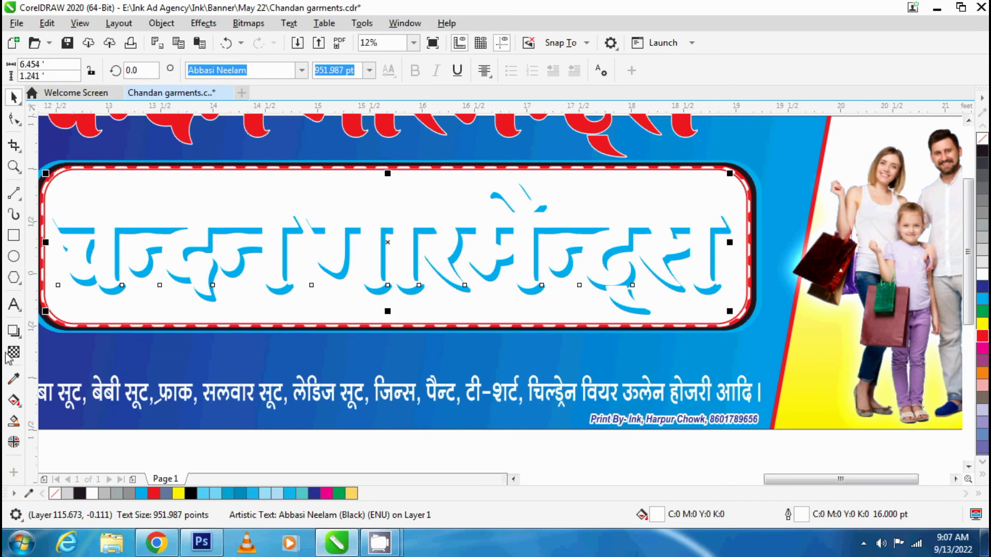
click(15, 333)
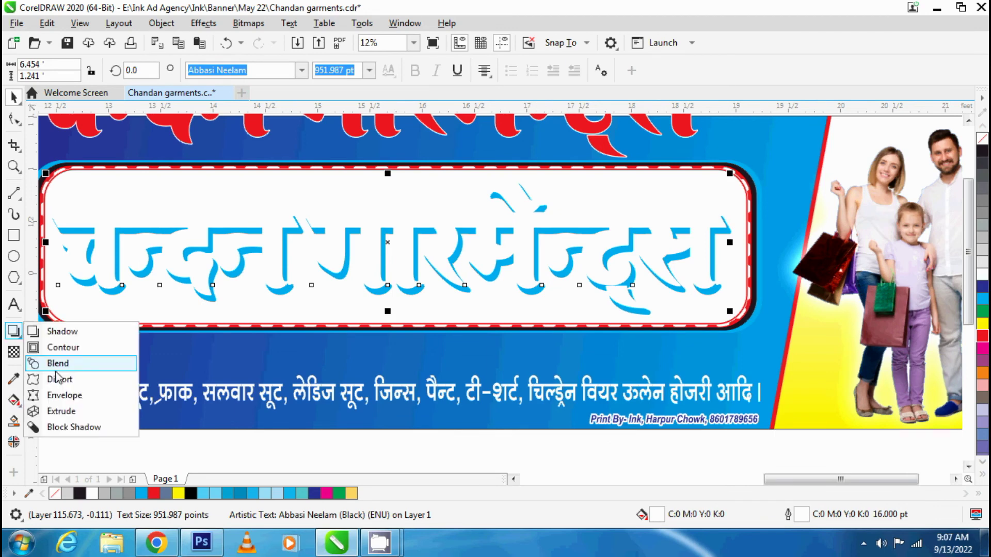
click(56, 368)
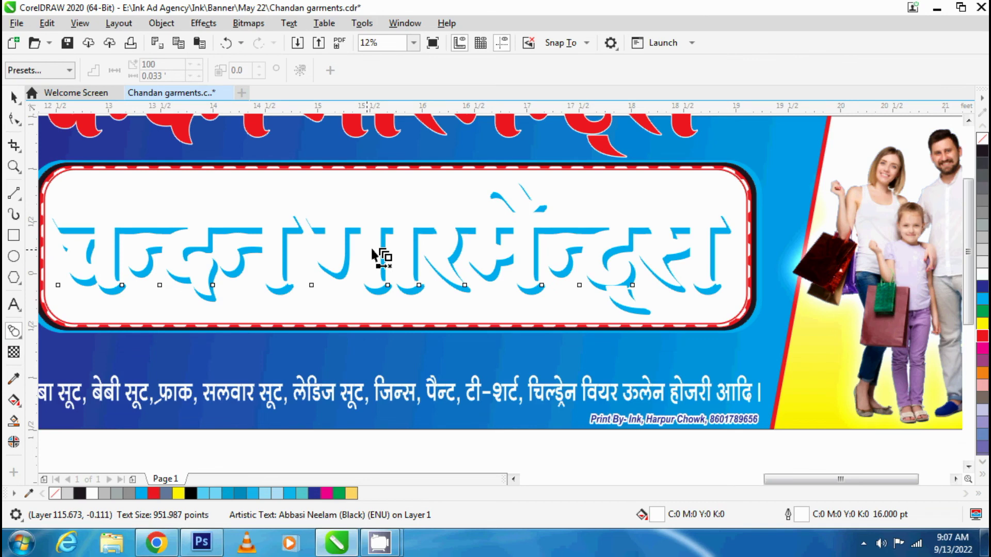
drag(372, 251, 417, 293)
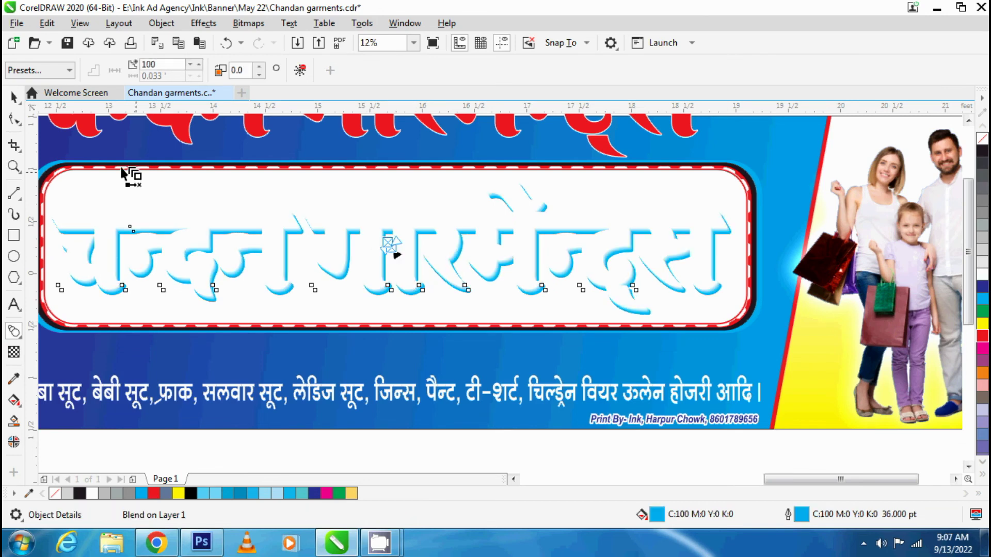
key(space)
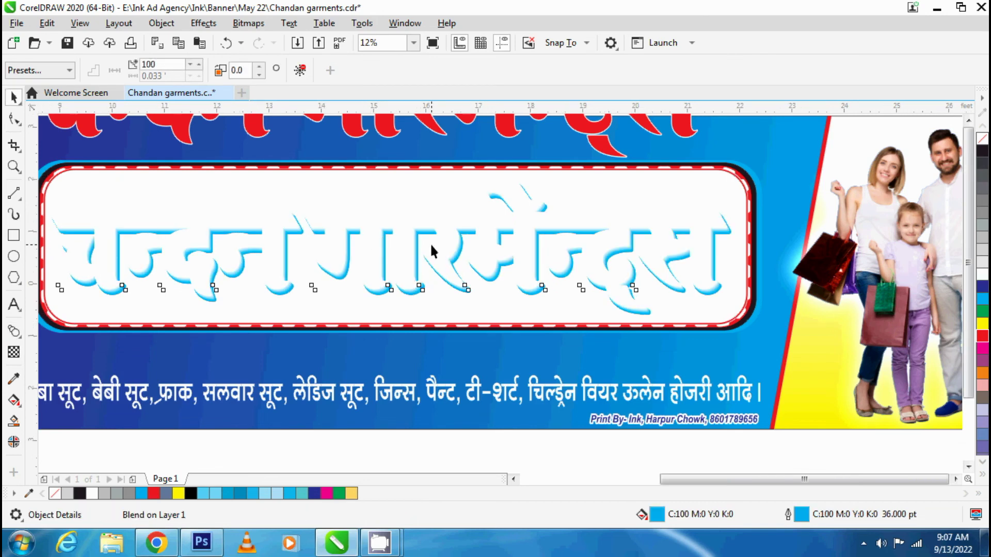
Step: Move the red title down onto the blended title and align it with the white front copy
scroll(429, 242, down, 2)
click(429, 189)
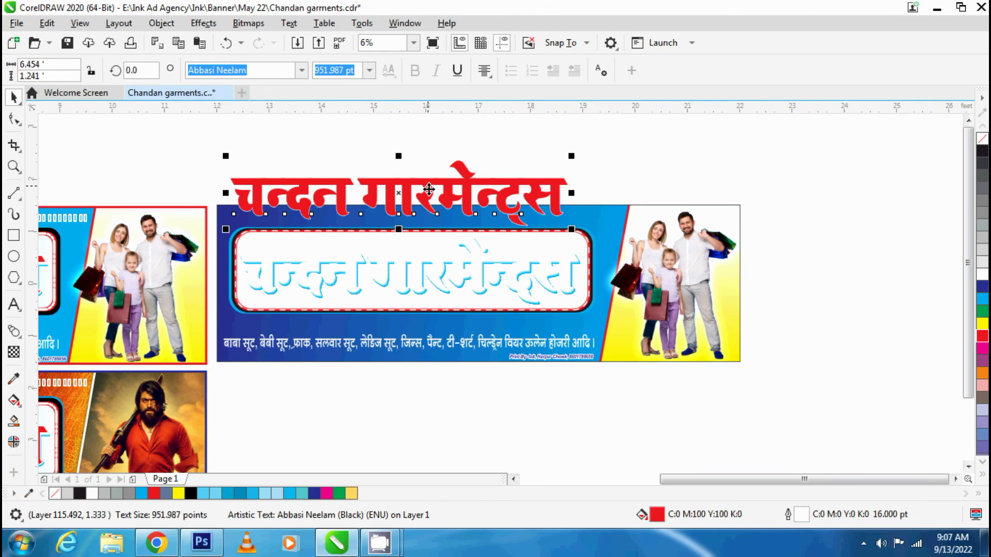
scroll(429, 190, up, 1)
drag(428, 192, 450, 344)
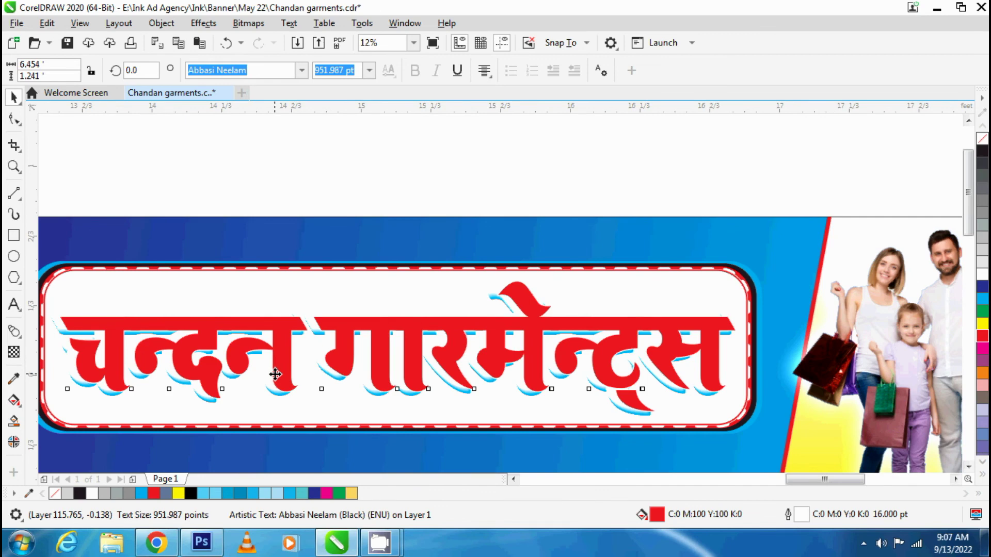
scroll(275, 375, up, 3)
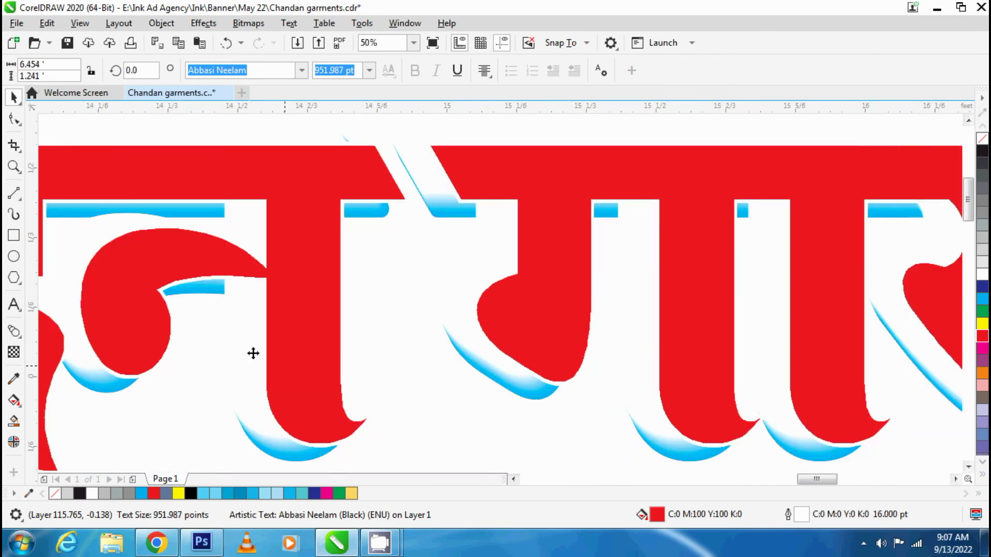
drag(253, 354, 250, 357)
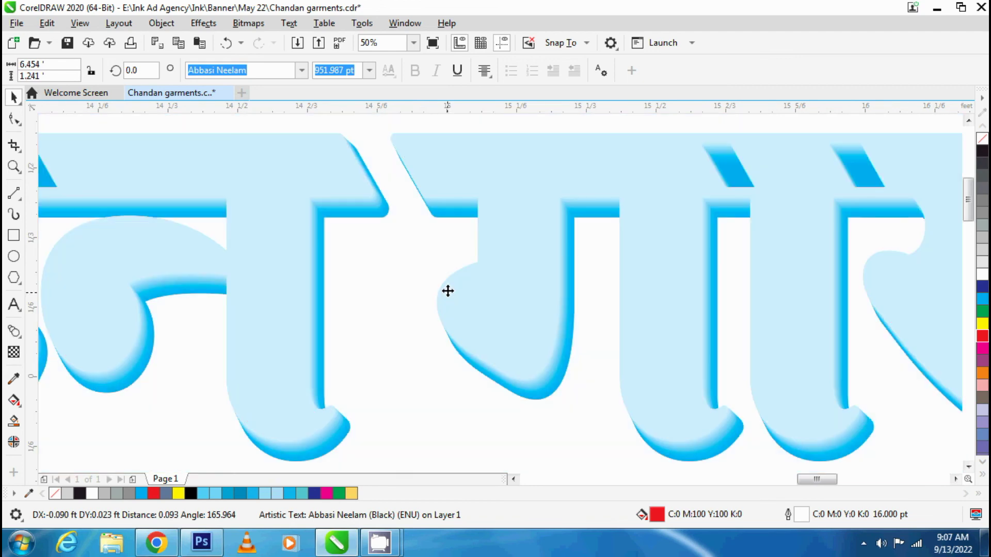
scroll(448, 291, down, 3)
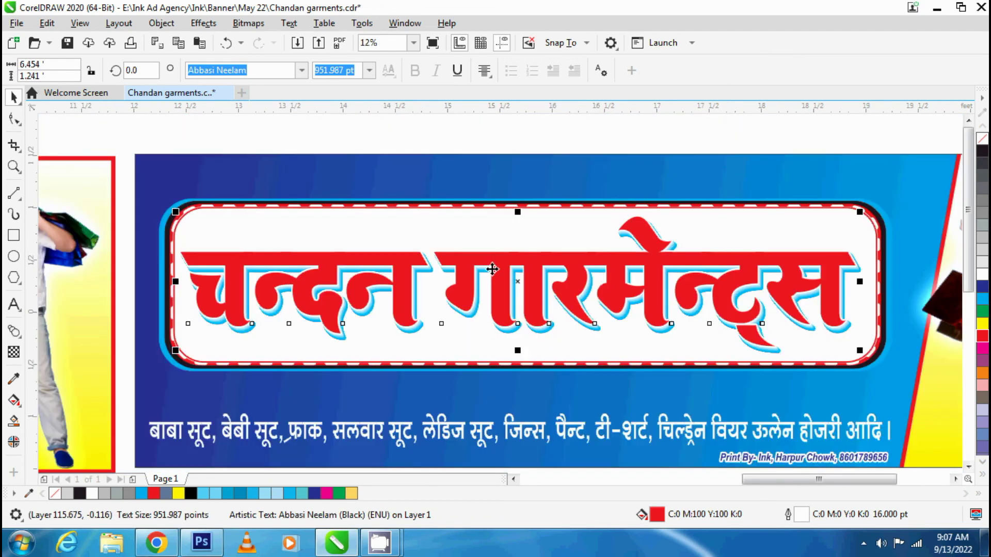
scroll(492, 269, down, 1)
click(449, 175)
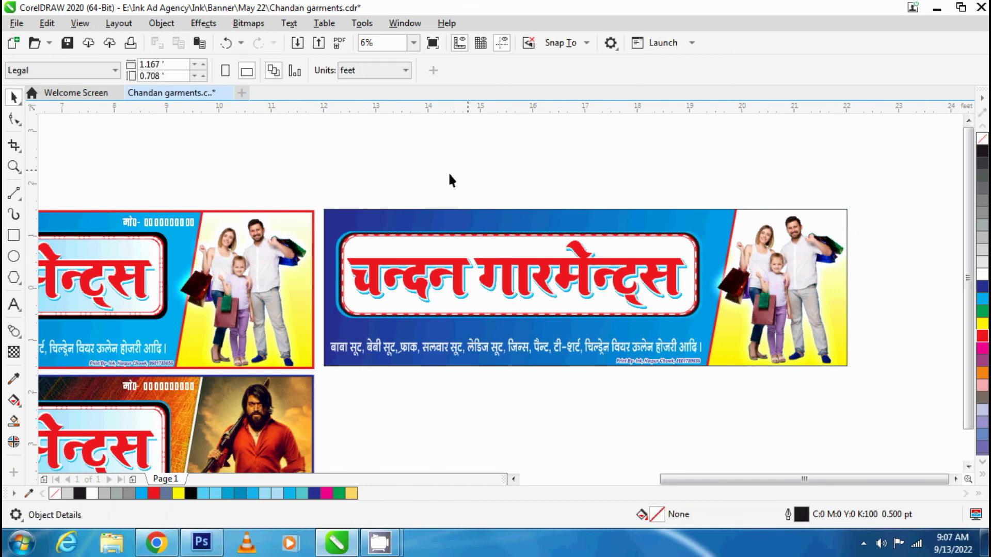
Step: Copy the mobile number line from the finished banner to the new banner's upper edge, beside the family photo
click(166, 221)
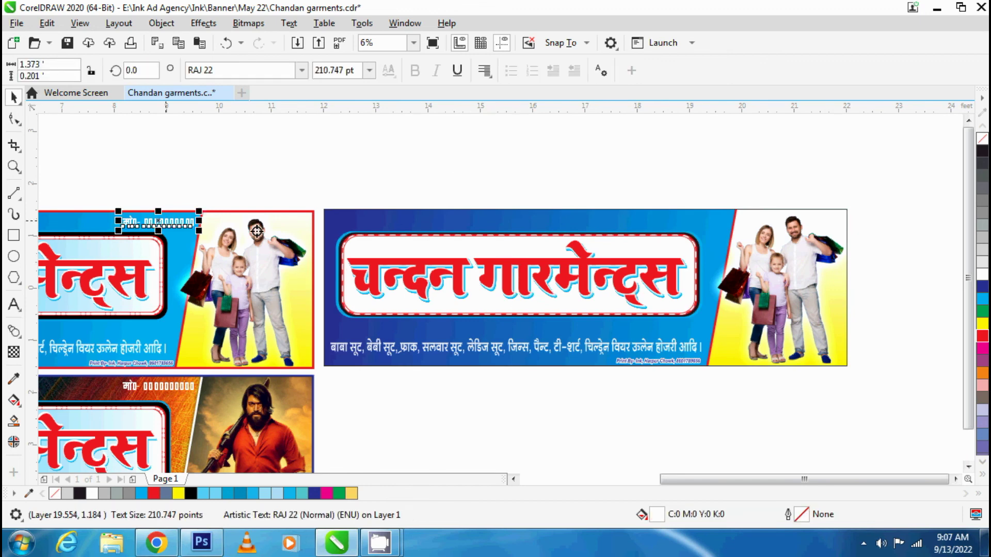
drag(257, 232, 682, 222)
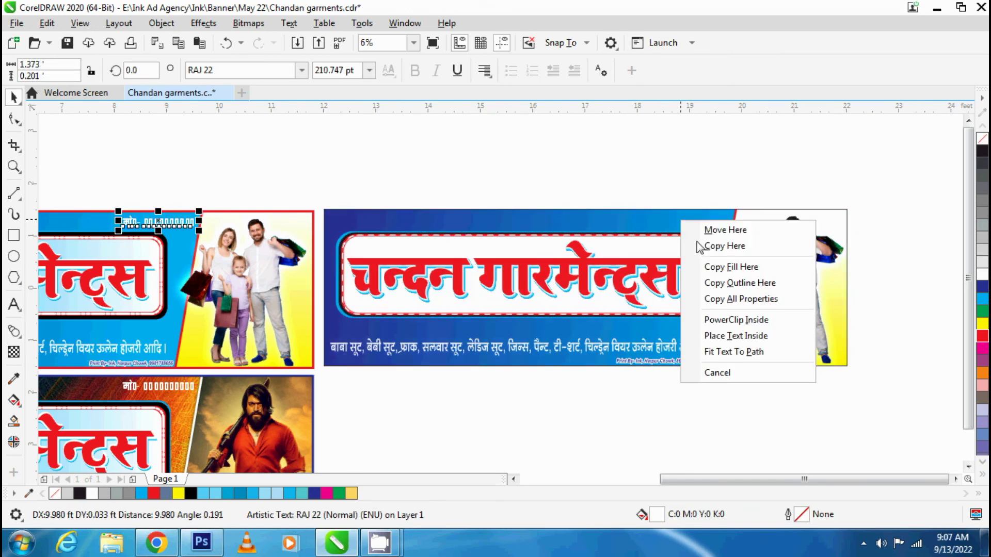
click(703, 246)
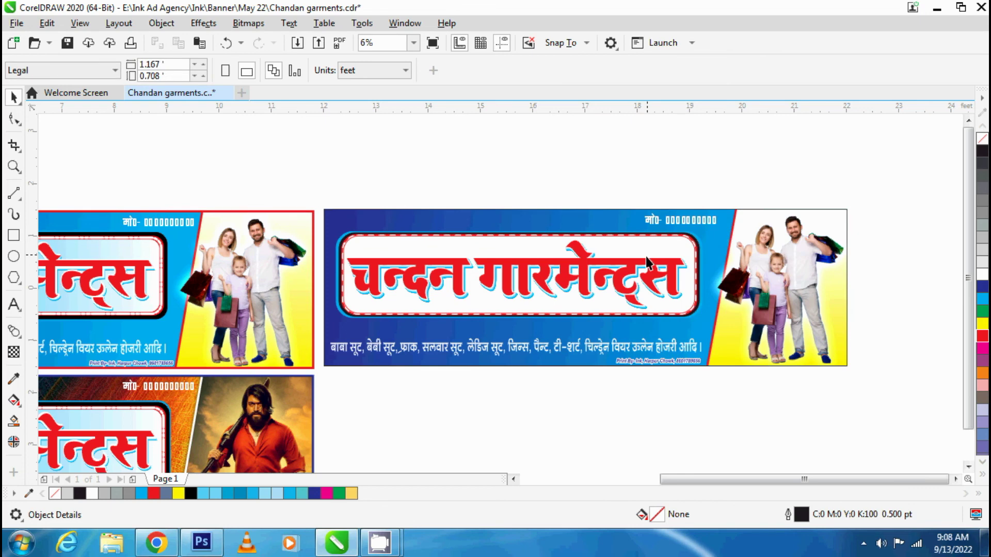
Step: Copy the yellow proprietor name line from the finished banner into the new banner's upper-left corner, above the title panel
scroll(646, 256, down, 2)
click(249, 235)
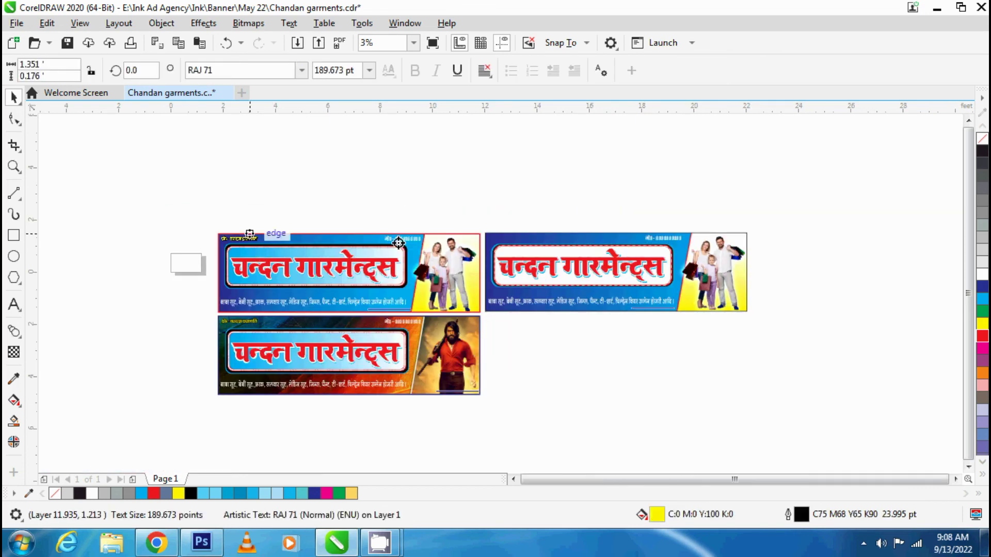
drag(250, 235, 542, 240)
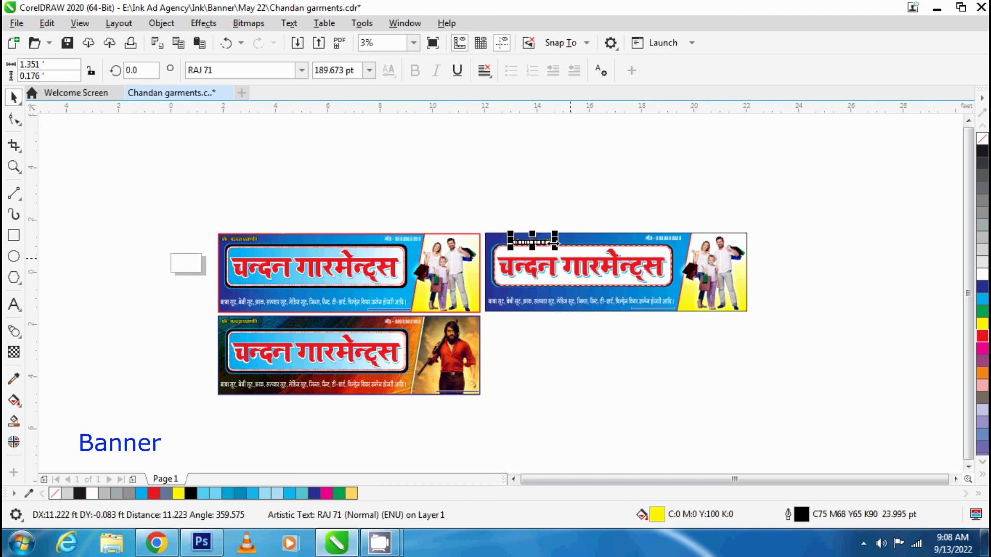
scroll(530, 238, up, 2)
scroll(543, 248, up, 2)
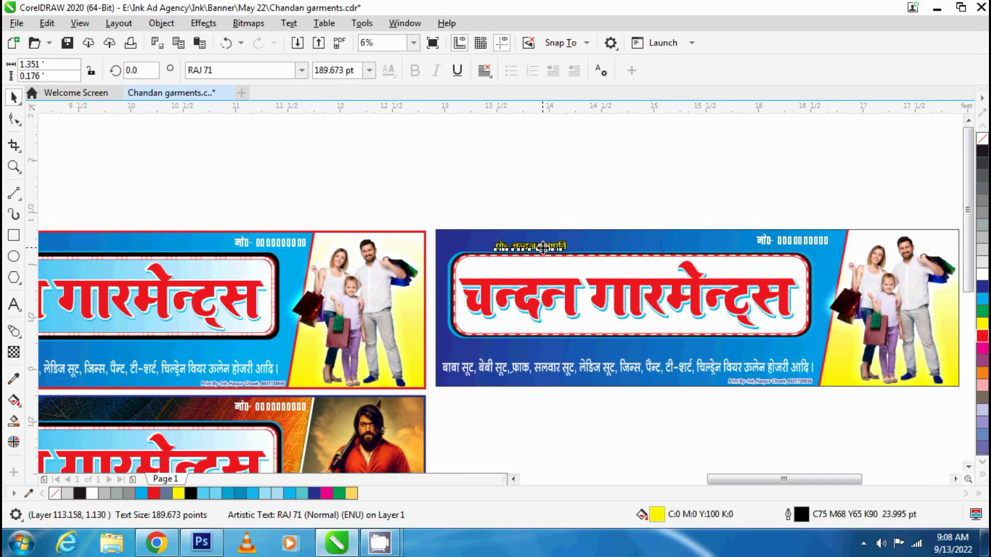
drag(543, 247, 444, 231)
click(486, 207)
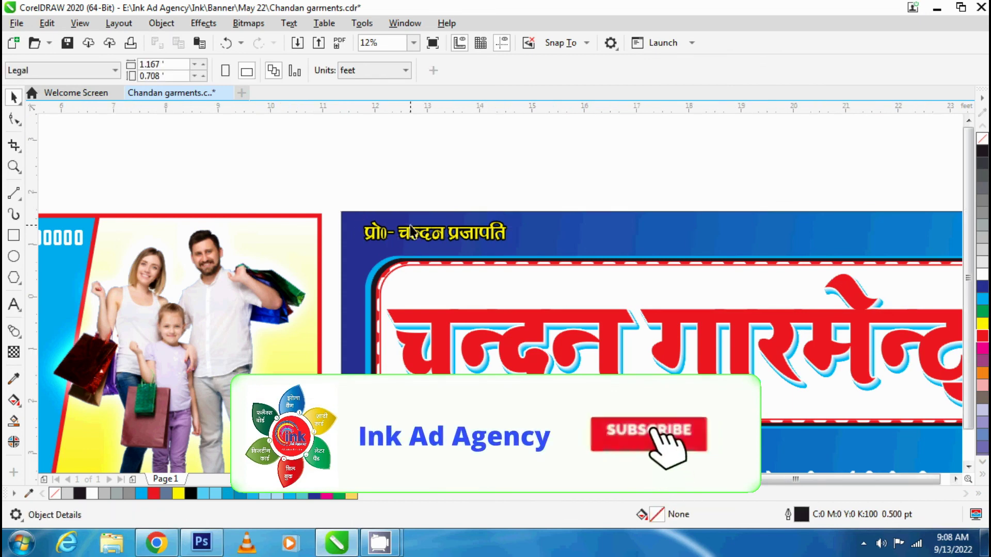
scroll(410, 227, down, 3)
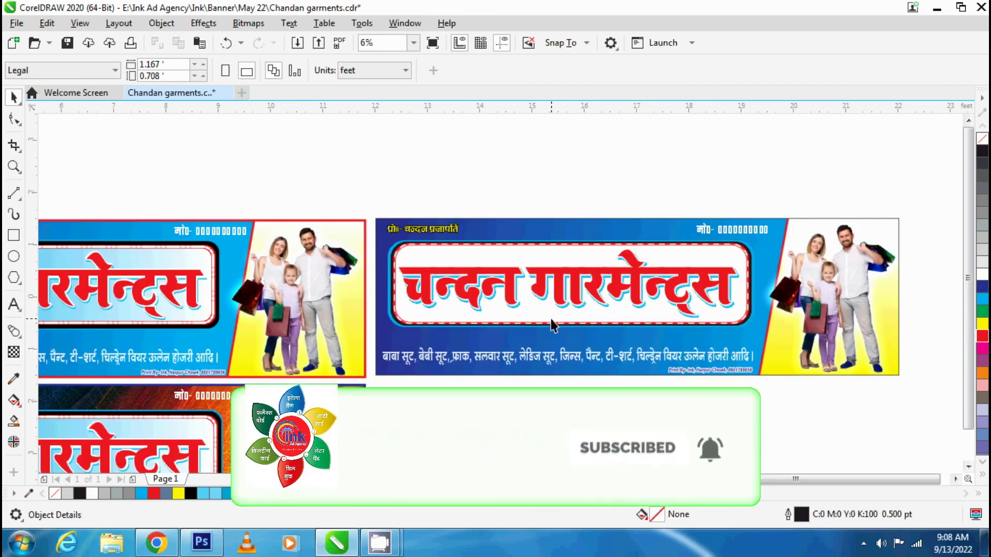